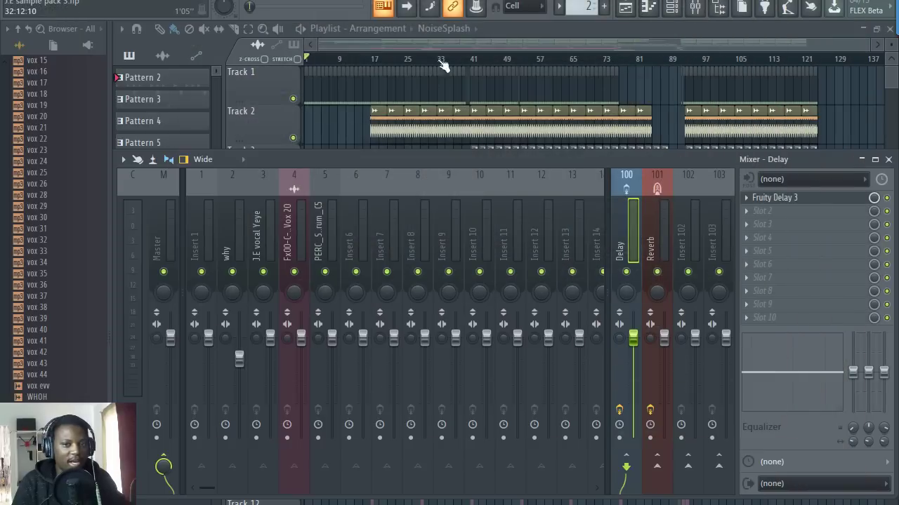
# Play the song from the beginning and from about bar 42, checking the playlist and mixer.
pyautogui.press('F9')
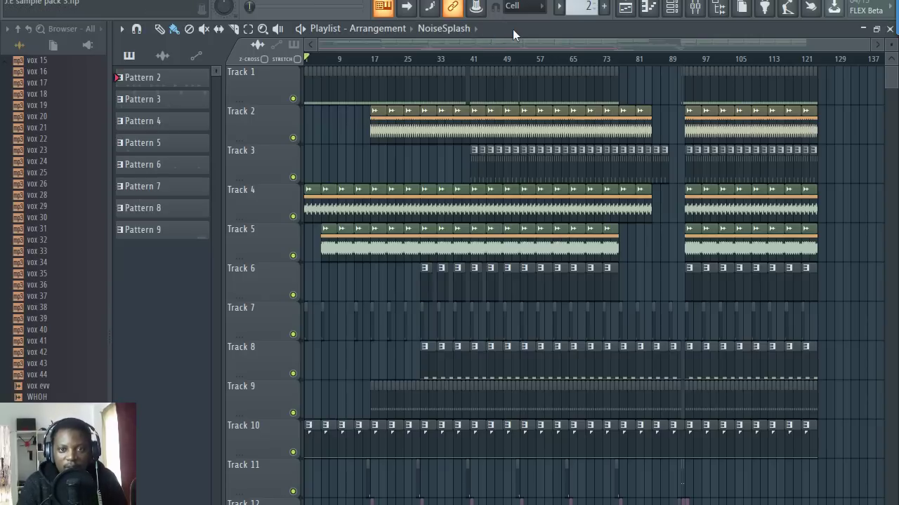
pyautogui.click(695, 10)
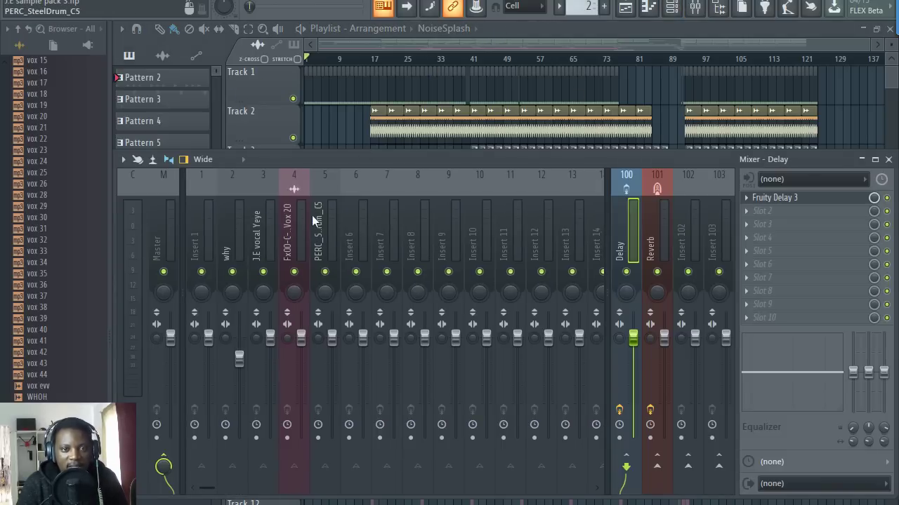
pyautogui.click(489, 27)
pyautogui.press('space')
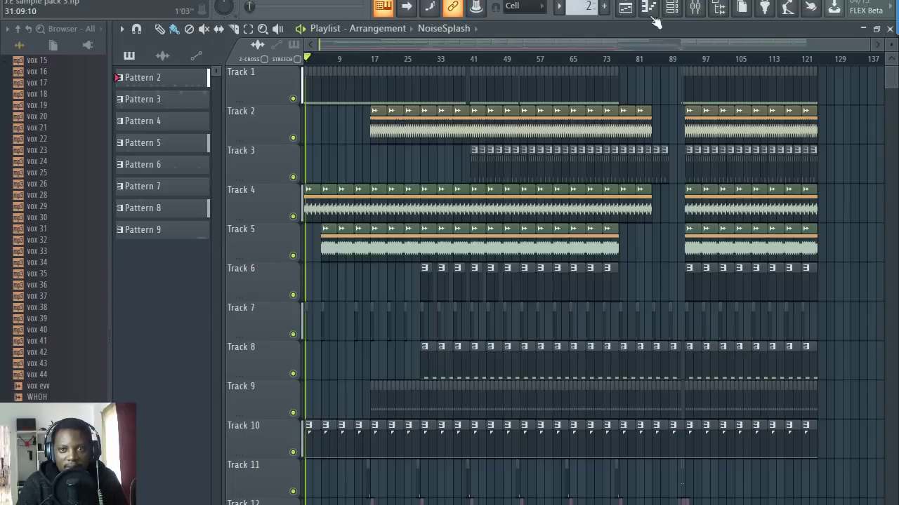
pyautogui.click(695, 9)
pyautogui.click(478, 61)
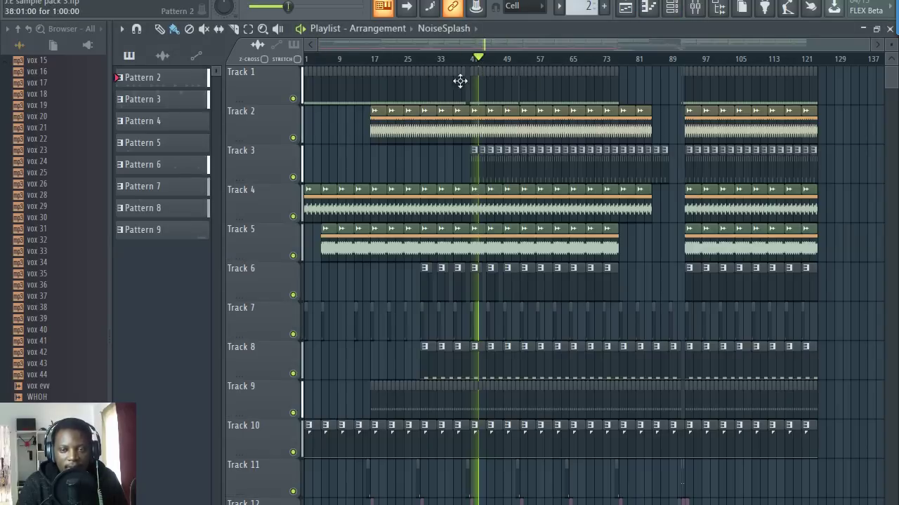
pyautogui.click(695, 9)
pyautogui.press('space')
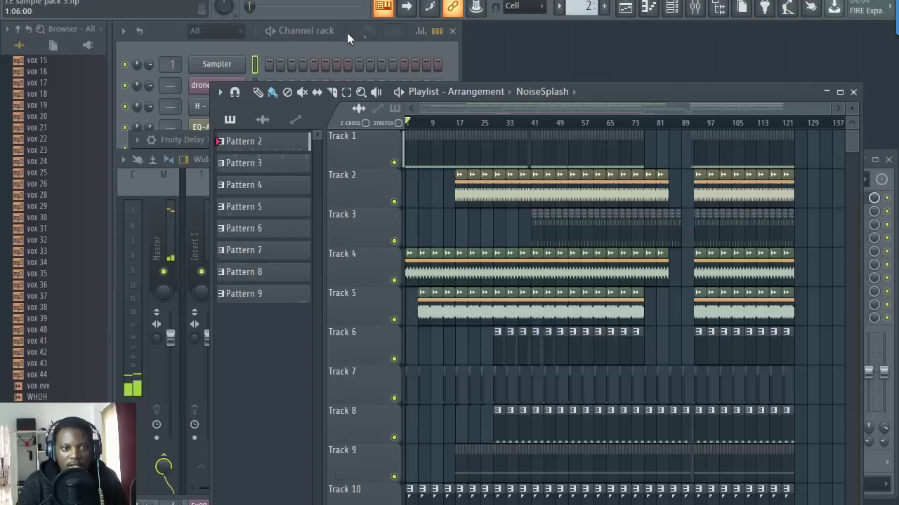
# Select the channels without a mixer track, from drone string down to NoiseSplash, and route them to free mixer tracks 6 to 24.
pyautogui.click(347, 32)
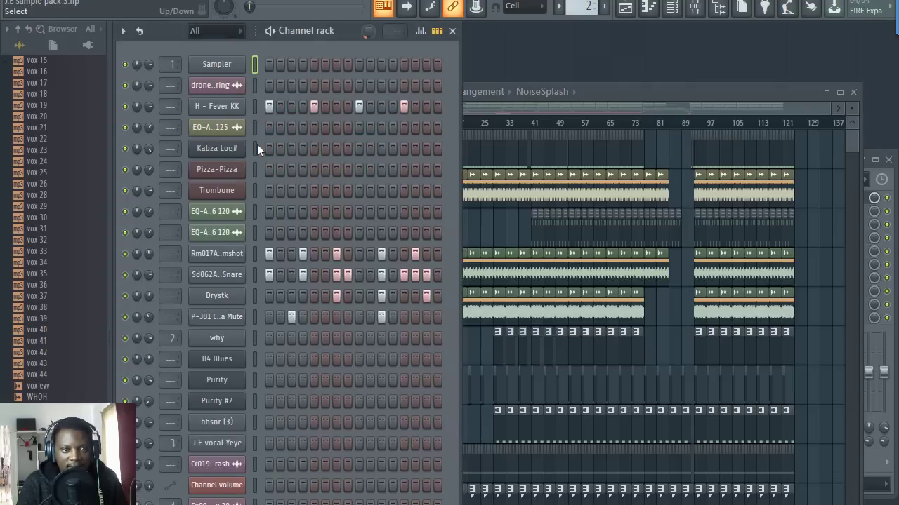
pyautogui.click(255, 85)
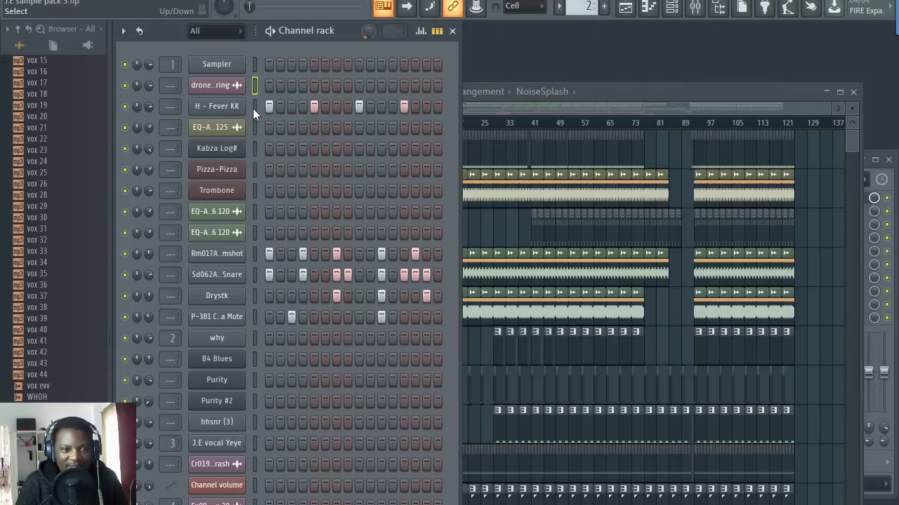
pyautogui.moveTo(252, 108); pyautogui.dragTo(252, 237)
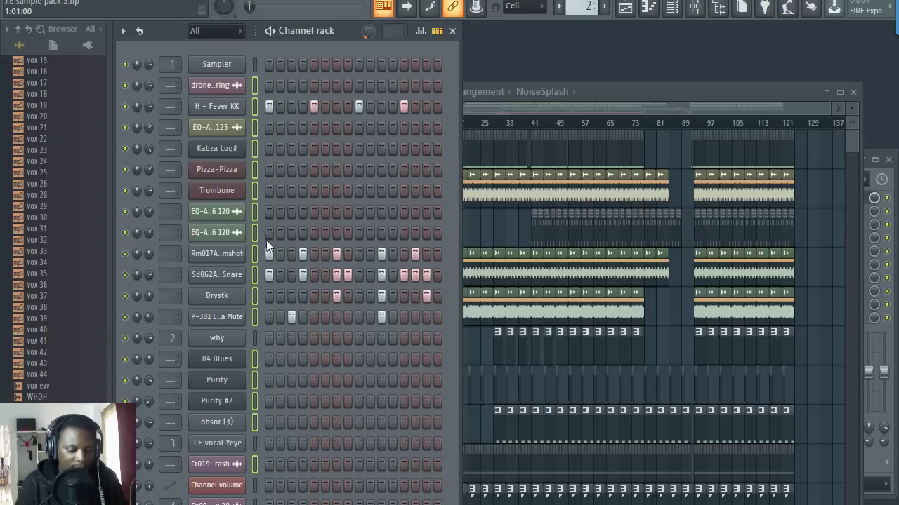
pyautogui.press('F9')
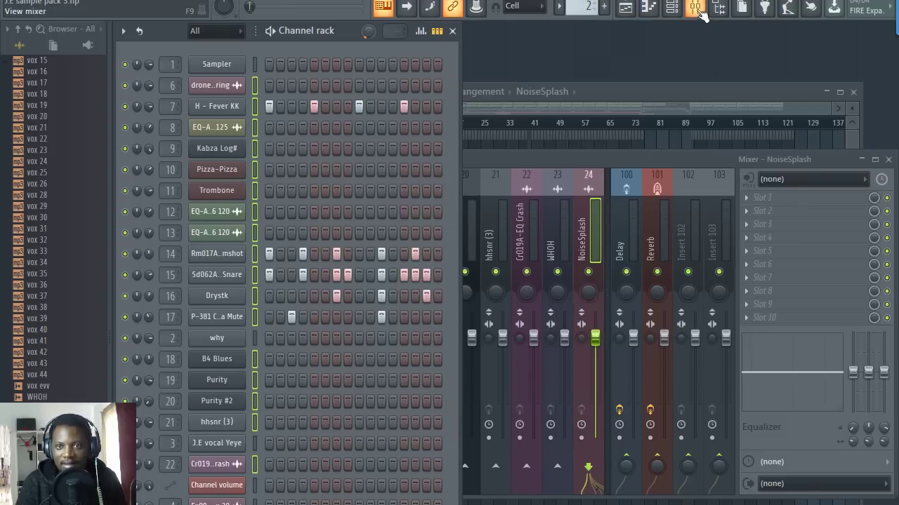
# Play the song and look through the newly routed mixer tracks, checking which ones receive signal.
pyautogui.click(701, 12)
pyautogui.scroll(10, 491, 197)
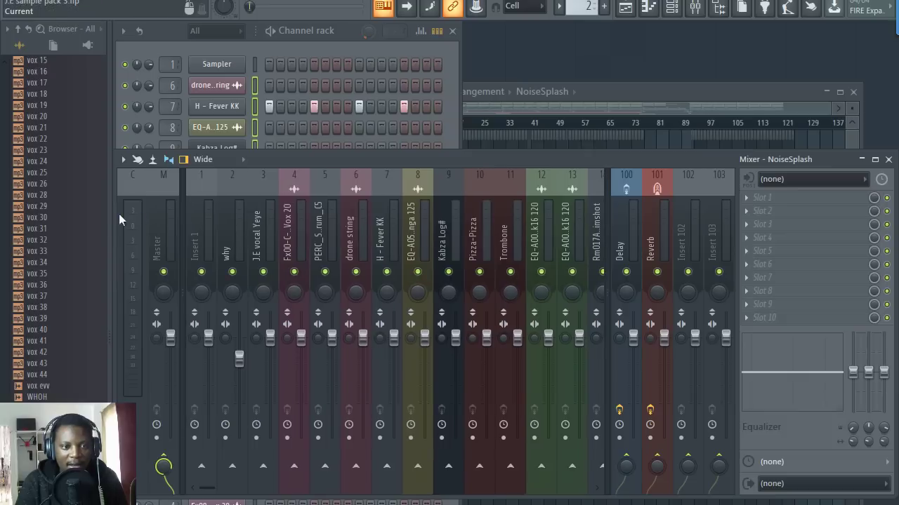
pyautogui.moveTo(109, 218); pyautogui.dragTo(104, 218)
pyautogui.press('space')
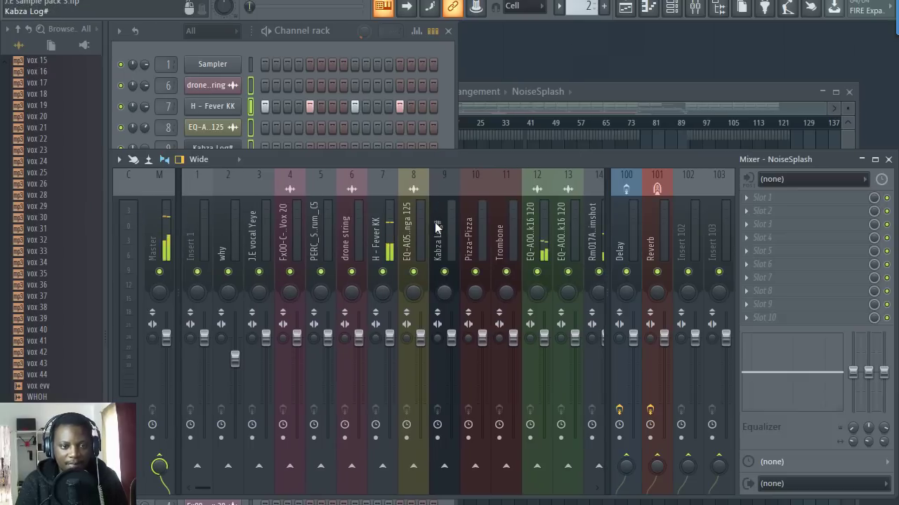
pyautogui.scroll(-5, 405, 222)
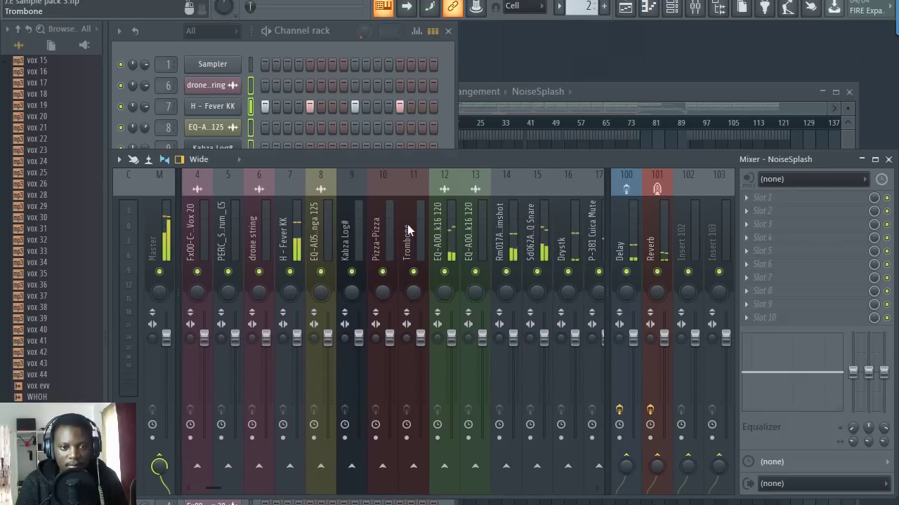
# Solo playlist Track 1 and open its Pattern 2 clip, bringing the channel rack to the front.
pyautogui.click(460, 144)
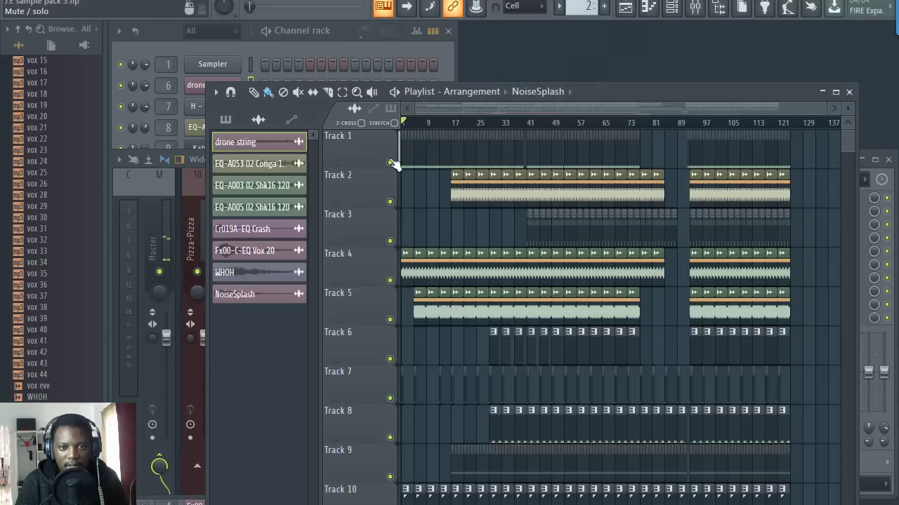
pyautogui.rightClick(391, 163)
pyautogui.click(329, 37)
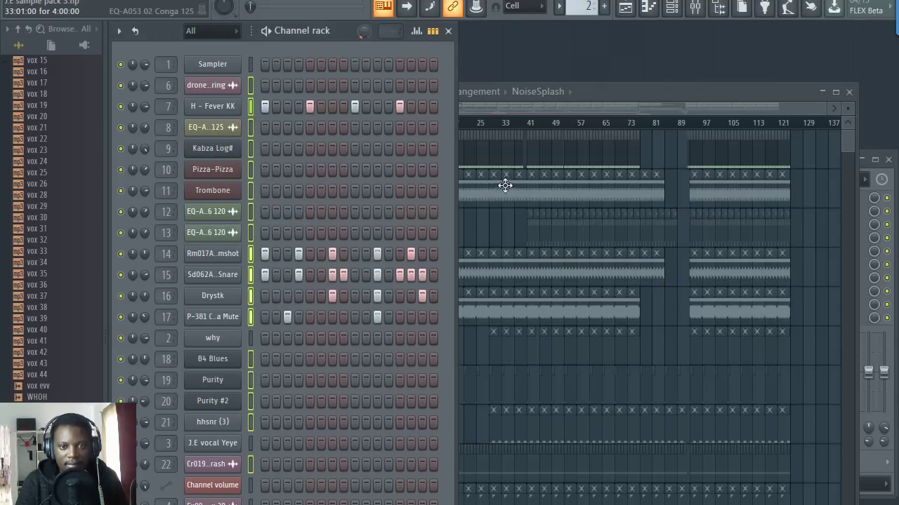
pyautogui.doubleClick(485, 155)
pyautogui.click(335, 50)
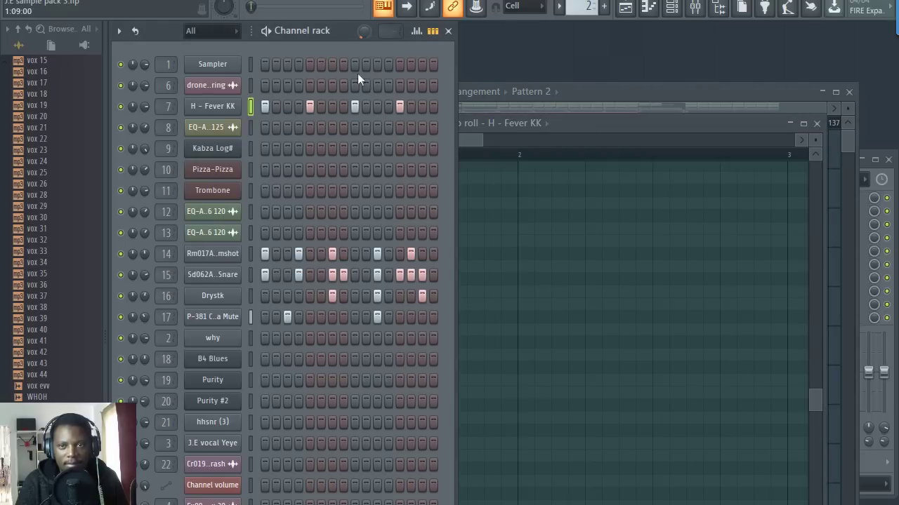
# Solo the H - Fever KK mixer track during playback and load Fruity Parametric EQ 2 in its effect slot 4.
pyautogui.click(695, 7)
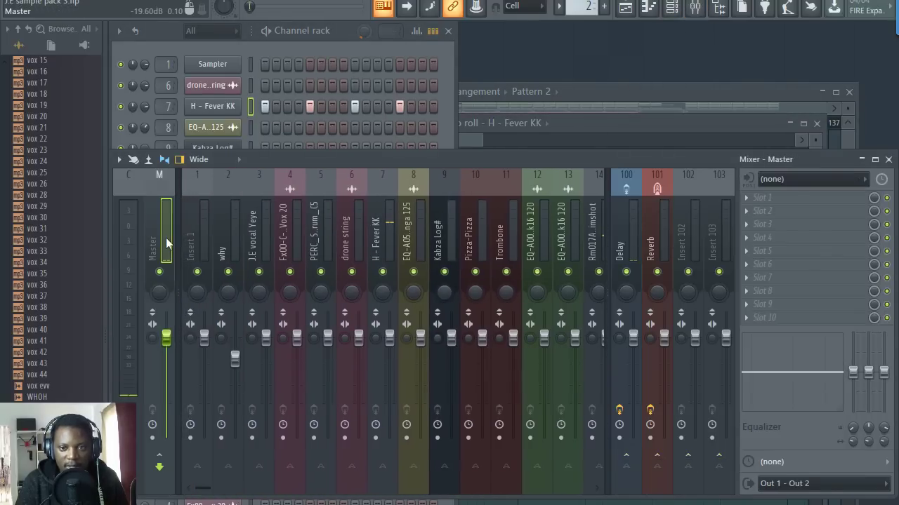
pyautogui.press('space')
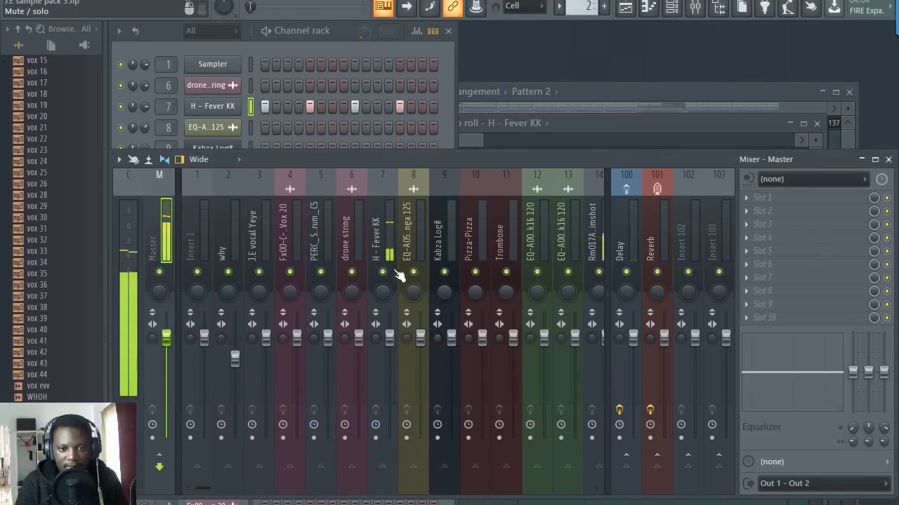
pyautogui.click(389, 239)
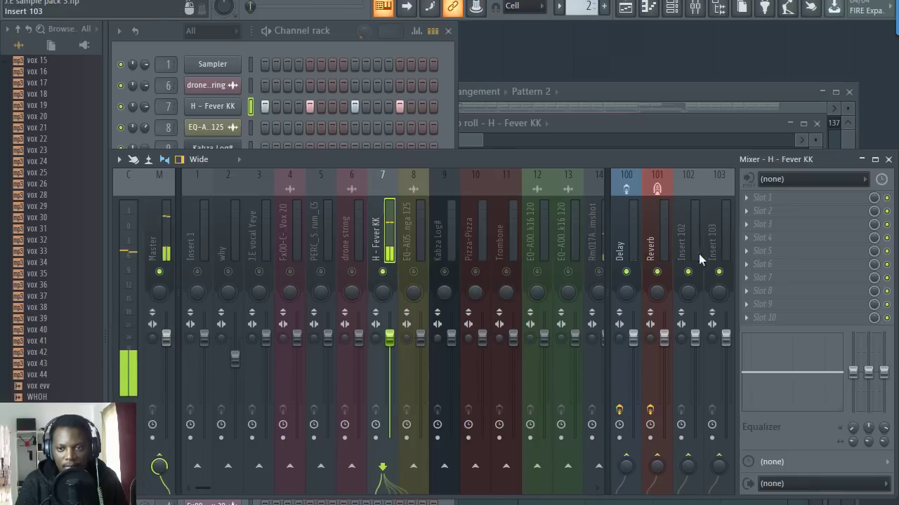
pyautogui.click(777, 247)
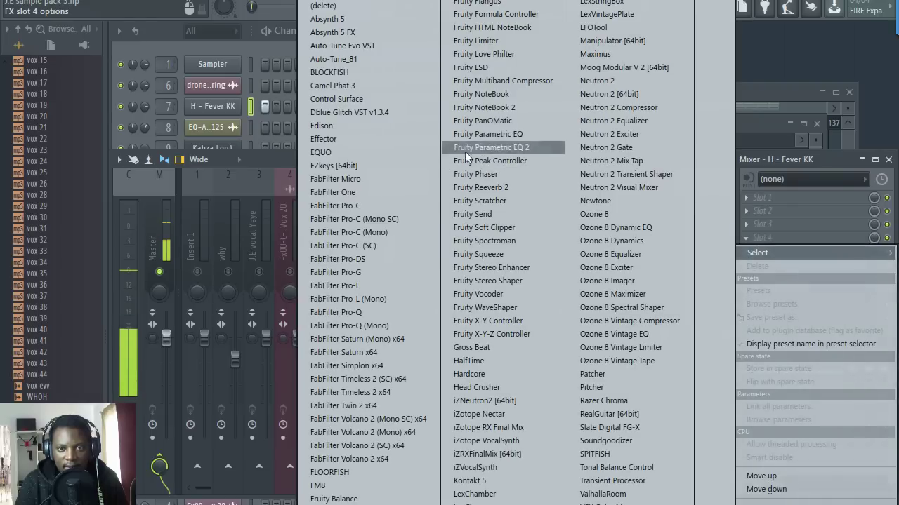
pyautogui.click(511, 146)
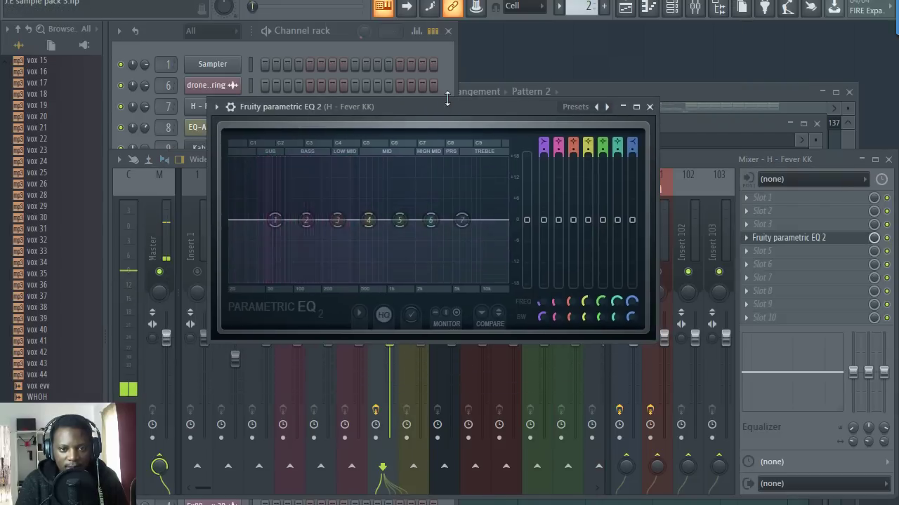
# Shape the kick's EQ by cutting band 7 near 200 Hz, boosting band 2 at about 76 Hz, and lowering bands 1 and 6.
pyautogui.moveTo(462, 221); pyautogui.dragTo(331, 267)
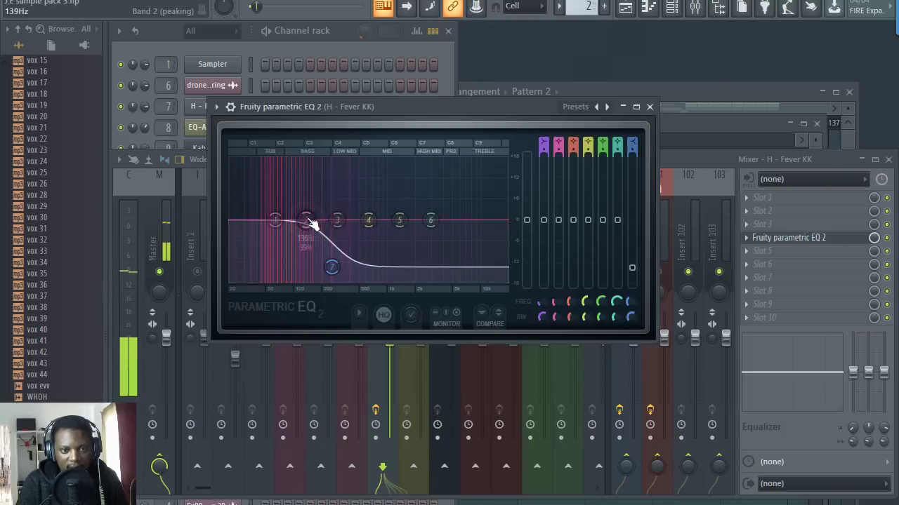
pyautogui.moveTo(313, 225); pyautogui.dragTo(335, 219)
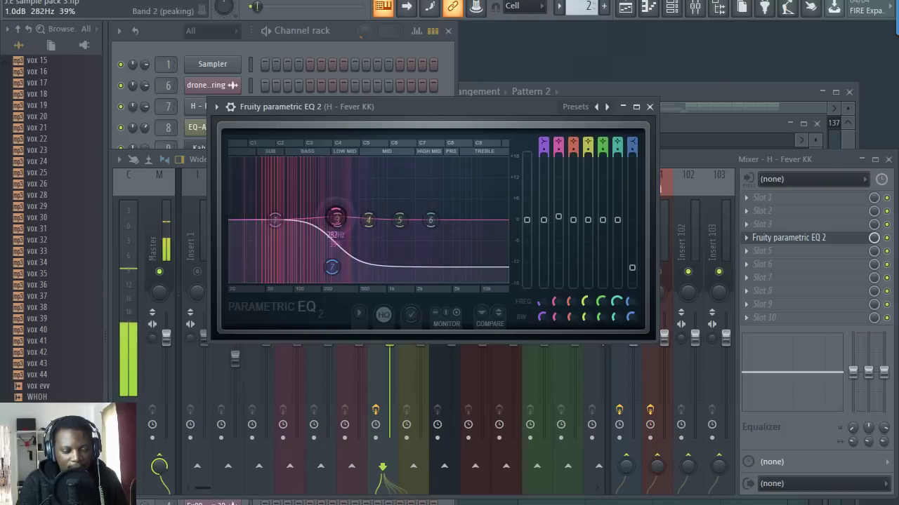
pyautogui.moveTo(332, 266)
pyautogui.mouseDown()
pyautogui.moveTo(325, 281)
pyautogui.moveTo(328, 264)
pyautogui.mouseUp()
pyautogui.moveTo(275, 221)
pyautogui.mouseDown()
pyautogui.moveTo(300, 210)
pyautogui.moveTo(281, 202)
pyautogui.moveTo(266, 229)
pyautogui.moveTo(283, 209)
pyautogui.mouseUp()
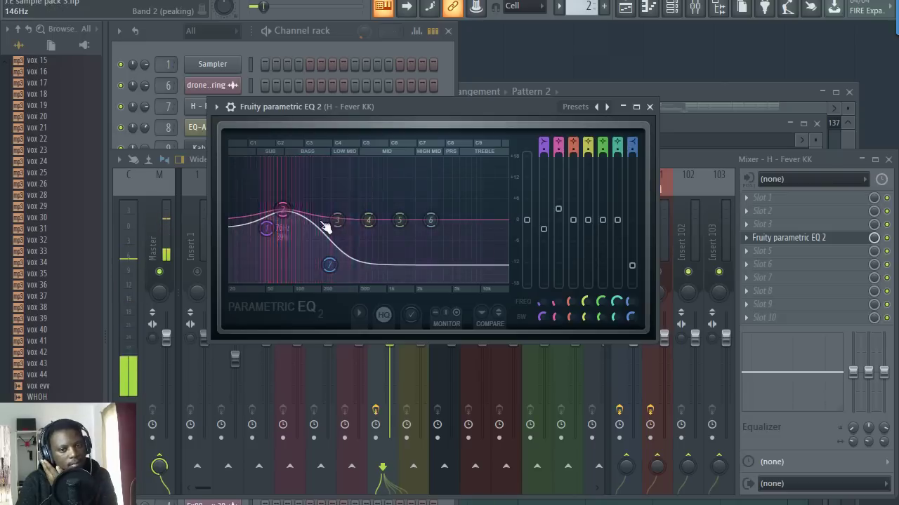
pyautogui.moveTo(431, 221); pyautogui.dragTo(361, 250)
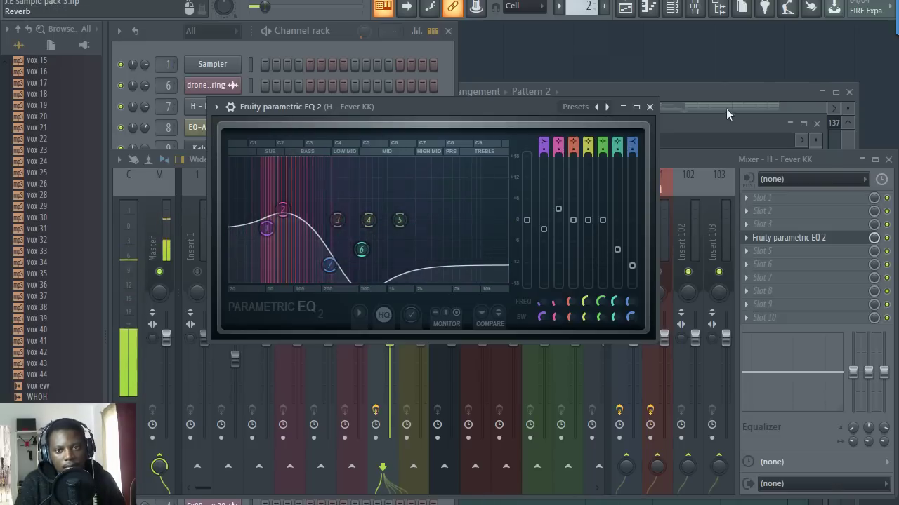
pyautogui.click(649, 107)
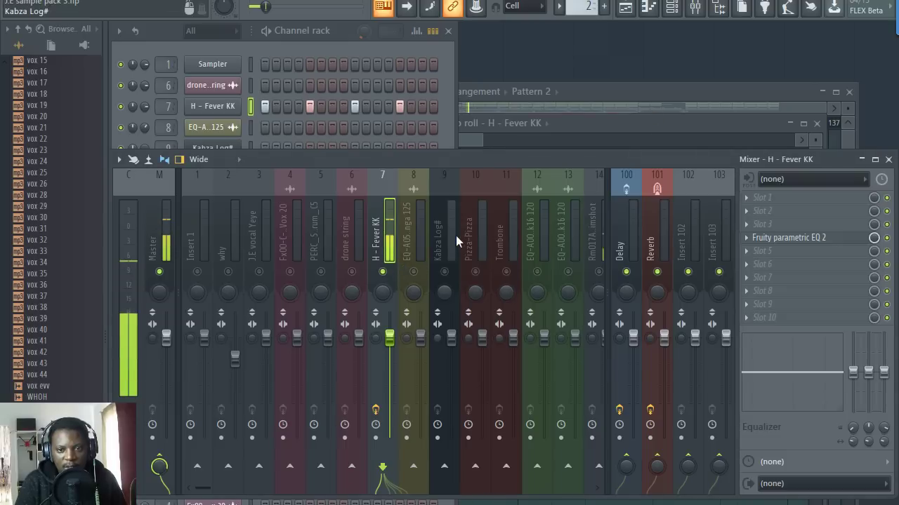
# Unmute the Rm017A-EQ Rimshot mixer track and lower its volume well below the kick's fader.
pyautogui.scroll(-6, 455, 236)
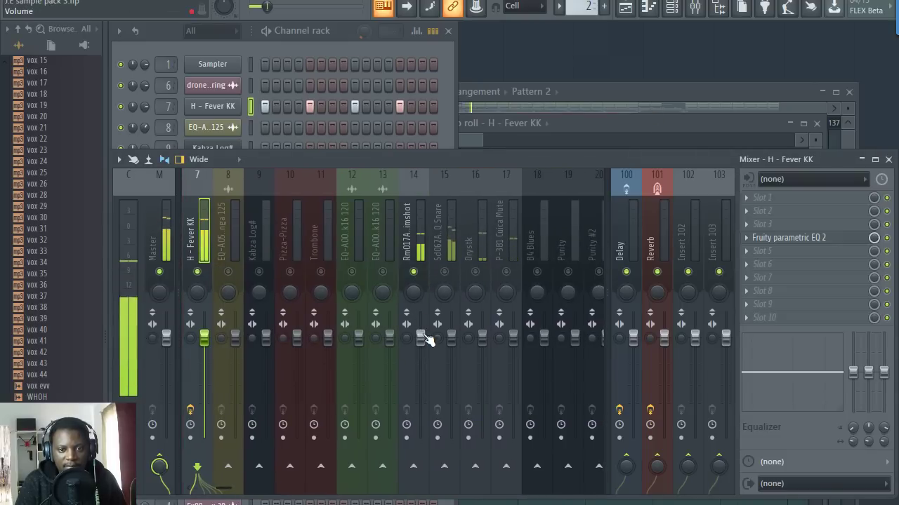
pyautogui.moveTo(424, 337); pyautogui.dragTo(424, 355)
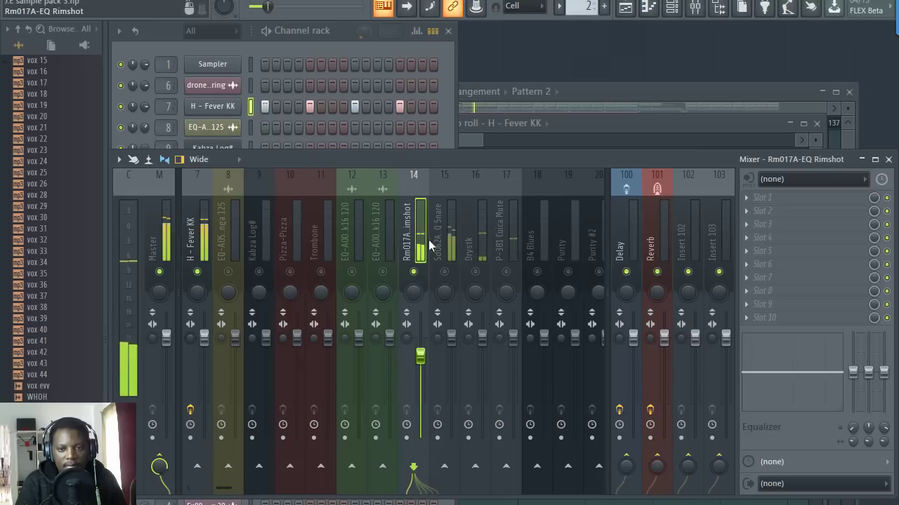
pyautogui.moveTo(422, 355); pyautogui.dragTo(428, 379)
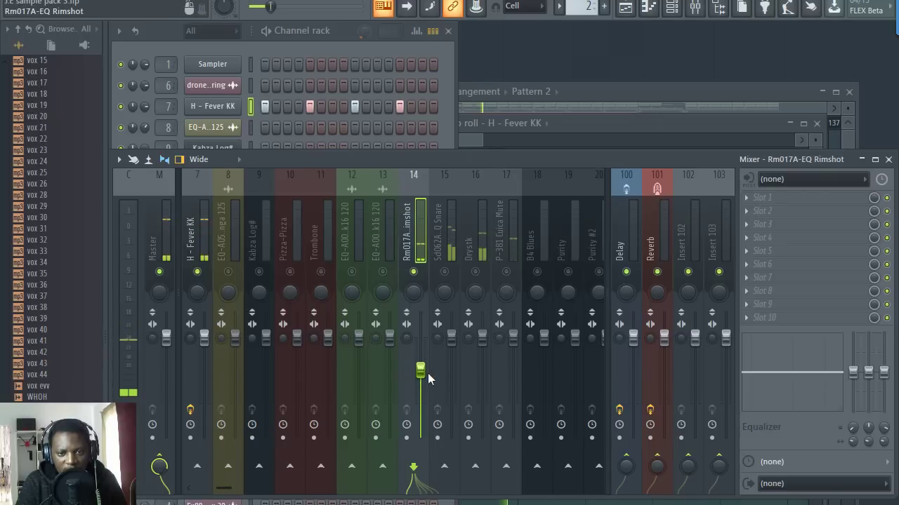
# Unmute the Sd062A-EQ Snare mixer track, lower its volume slightly, adjust its stereo separation, and replay the pattern.
pyautogui.click(447, 257)
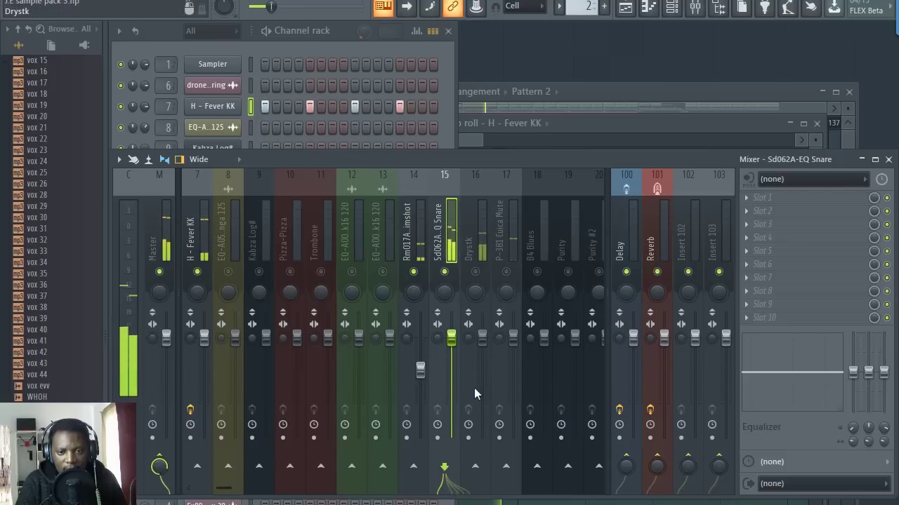
pyautogui.moveTo(452, 340); pyautogui.dragTo(451, 345)
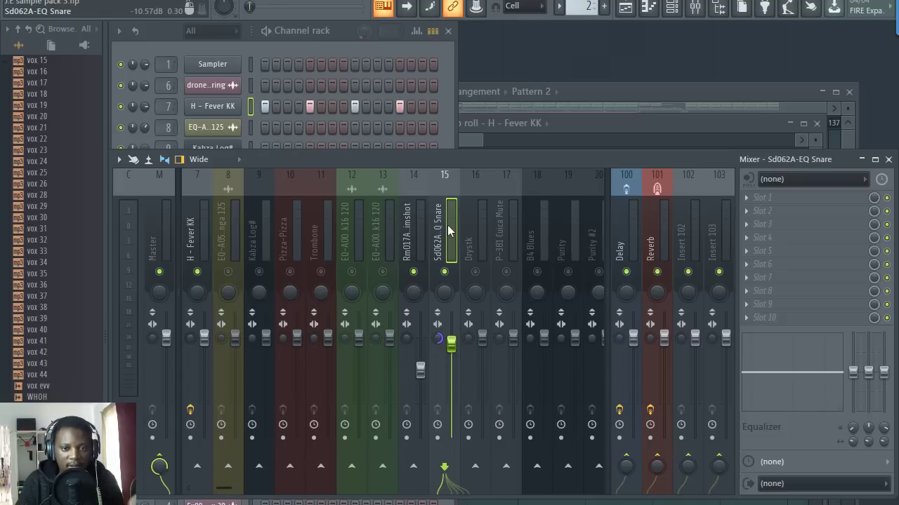
pyautogui.press('space')
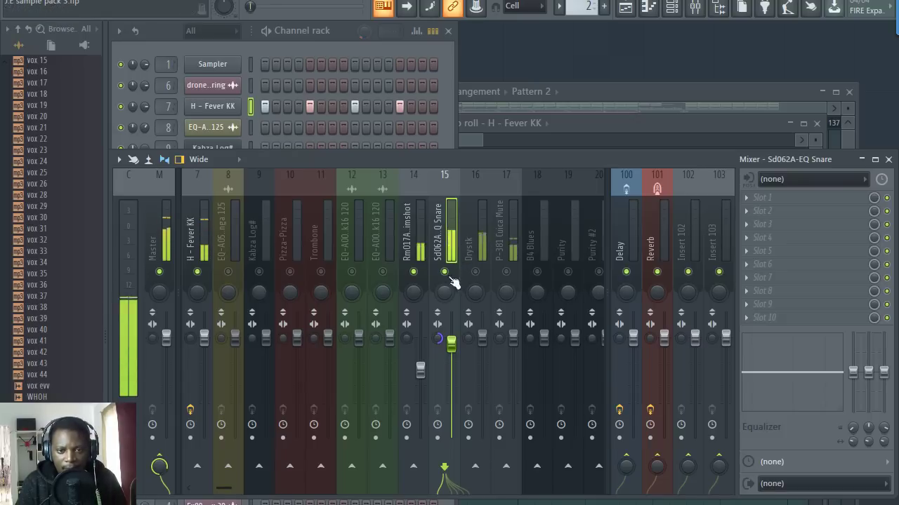
# Load Fruity Compressor in slot 5 of the snare track and set its threshold to -31.8 dB and ratio to 4.4:1.
pyautogui.click(760, 251)
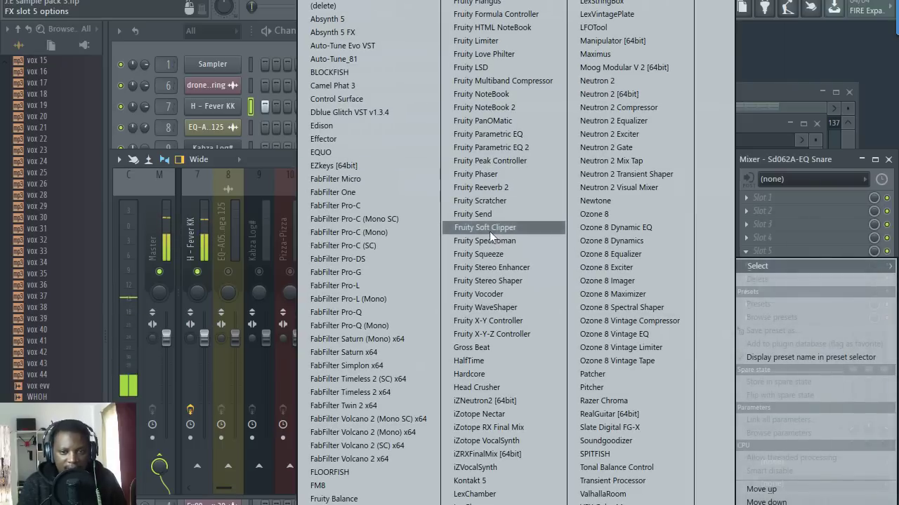
pyautogui.click(393, 504)
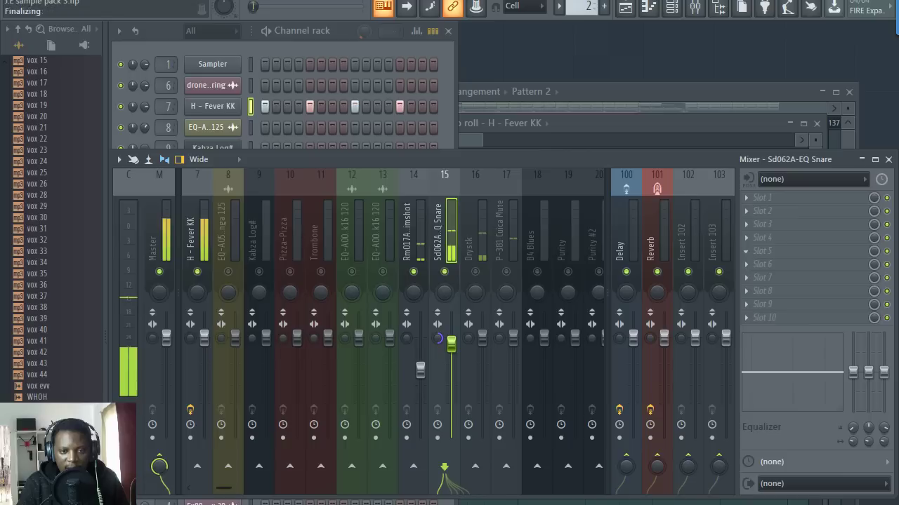
pyautogui.moveTo(211, 197); pyautogui.dragTo(211, 239)
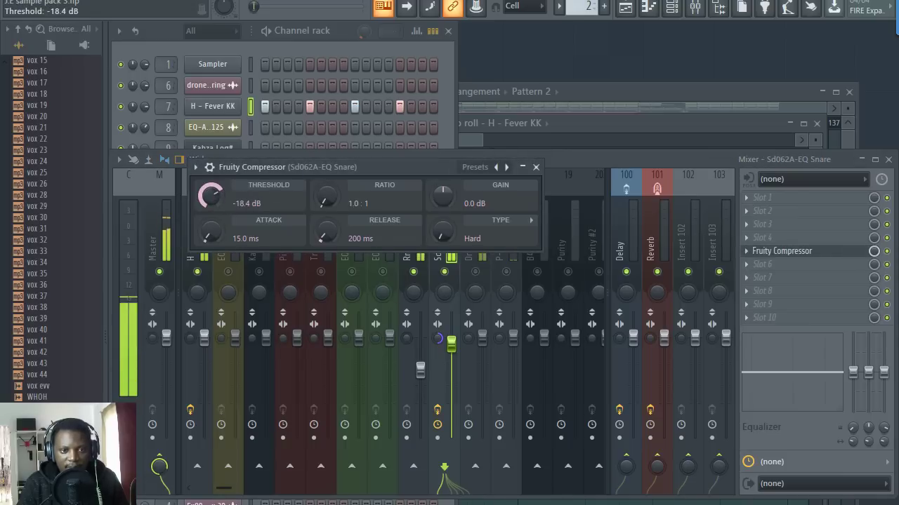
pyautogui.moveTo(325, 203); pyautogui.dragTo(325, 186)
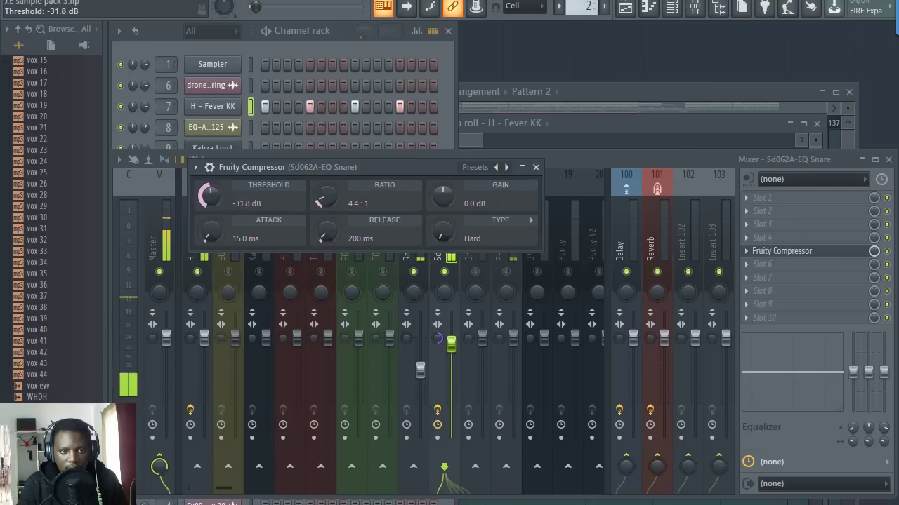
# Set the snare compressor's threshold to -38.0 dB, gain to 7.9 dB and attack to 18.7 ms, and lower the snare's volume slightly.
pyautogui.moveTo(380, 165); pyautogui.dragTo(379, 144)
pyautogui.scroll(2, 229, 186)
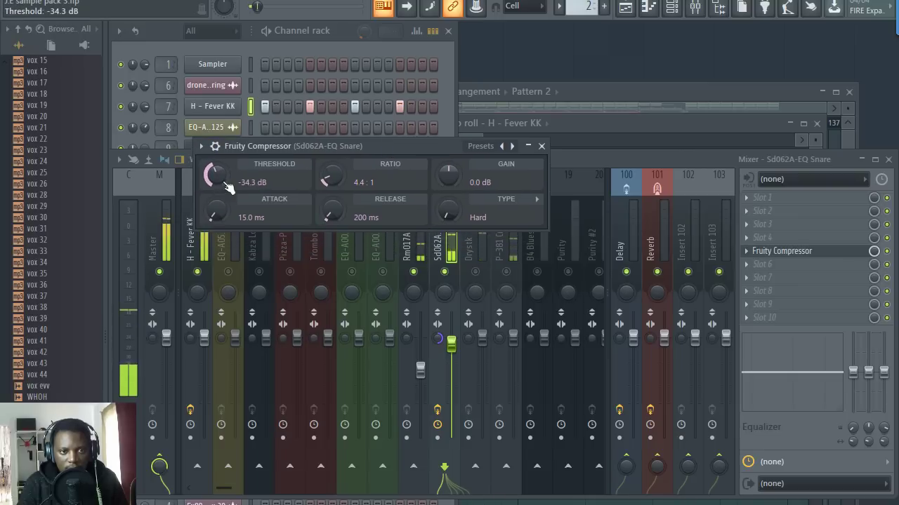
pyautogui.moveTo(448, 176); pyautogui.dragTo(448, 160)
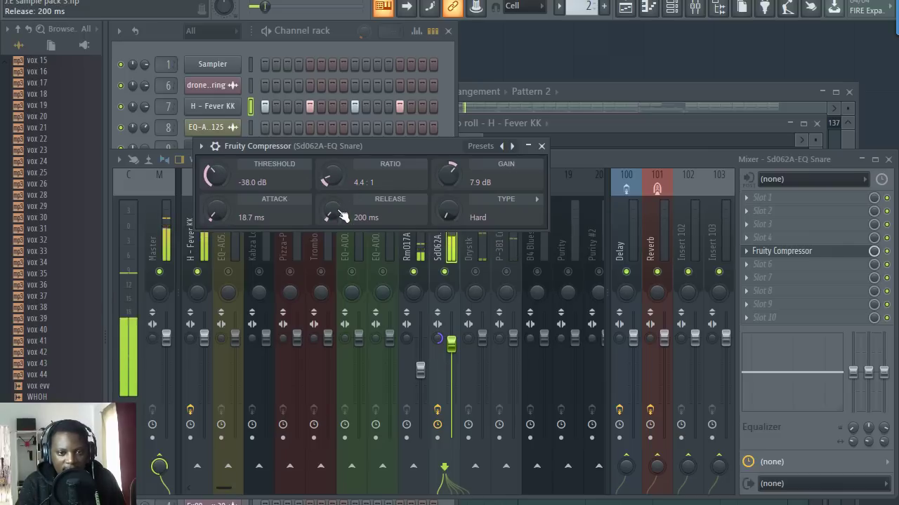
pyautogui.moveTo(335, 214)
pyautogui.mouseDown()
pyautogui.moveTo(335, 201)
pyautogui.moveTo(334, 216)
pyautogui.mouseUp()
pyautogui.click(541, 146)
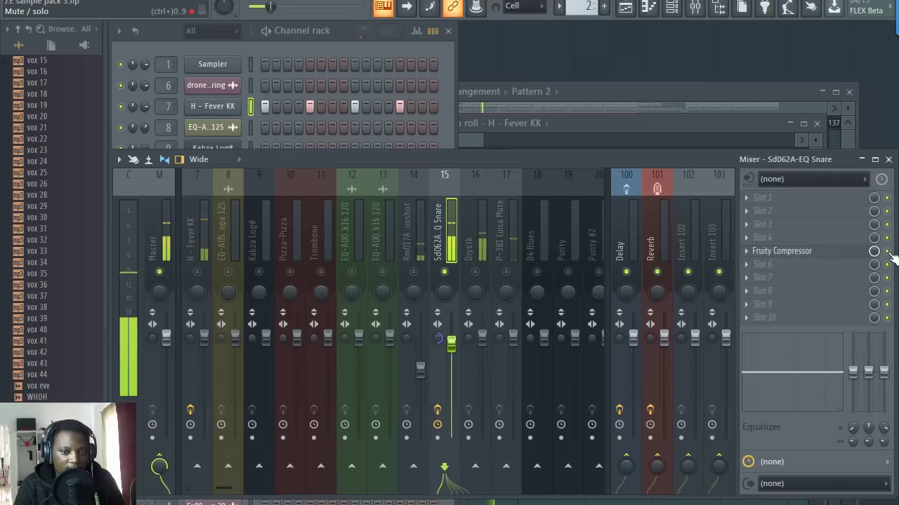
pyautogui.scroll(3, 425, 250)
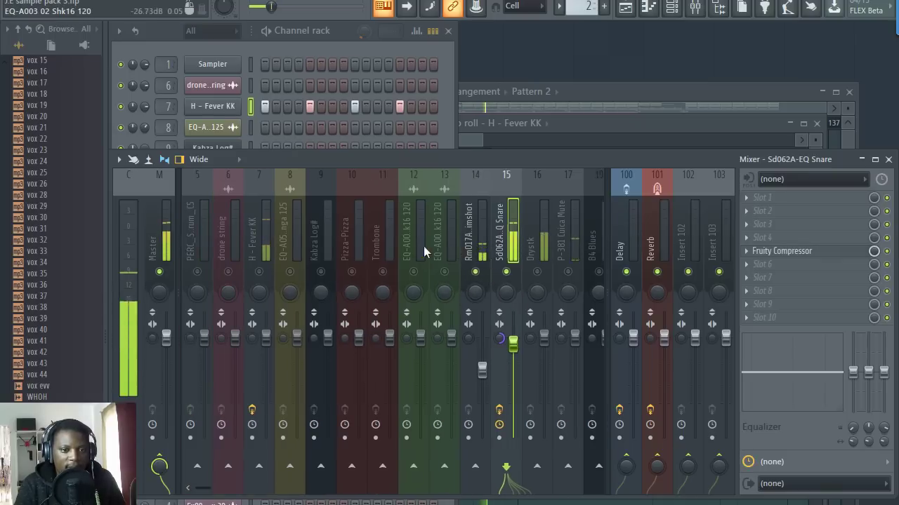
pyautogui.scroll(-3, 421, 246)
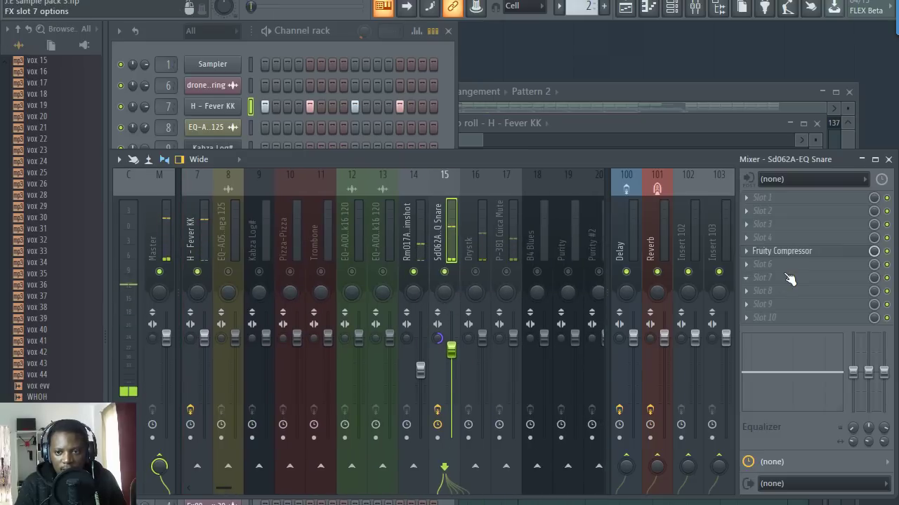
# Load Fruity Parametric EQ 2 in the snare's slot 6, cutting bands 1 and 7 and boosting bands 3 and 4.
pyautogui.click(783, 265)
pyautogui.click(490, 147)
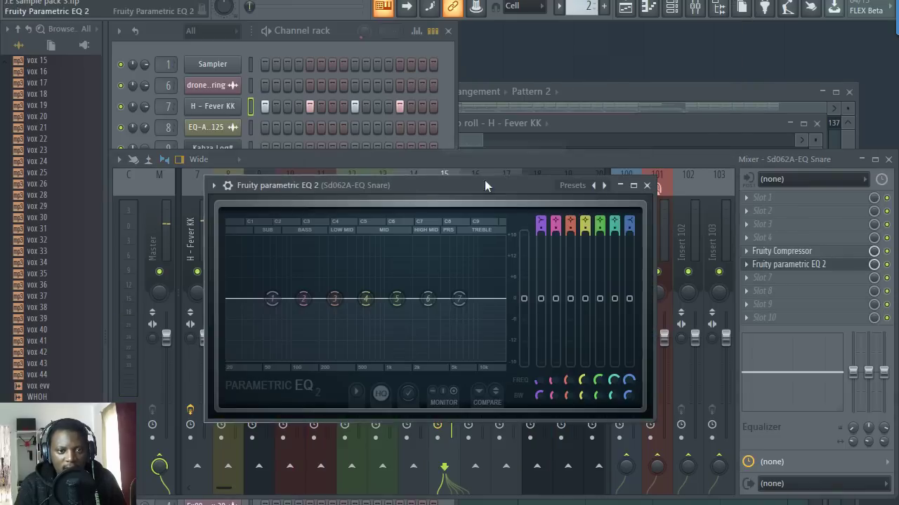
pyautogui.moveTo(398, 187); pyautogui.dragTo(521, 95)
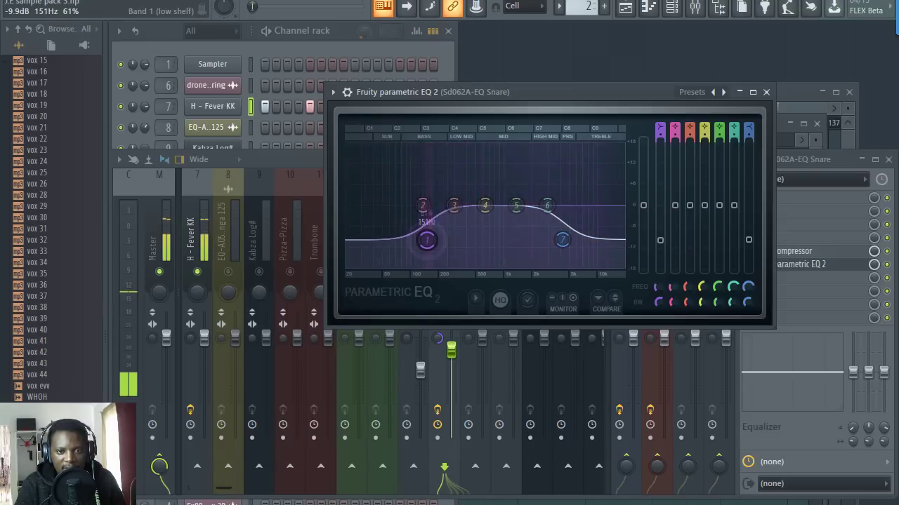
pyautogui.moveTo(484, 205); pyautogui.dragTo(511, 203)
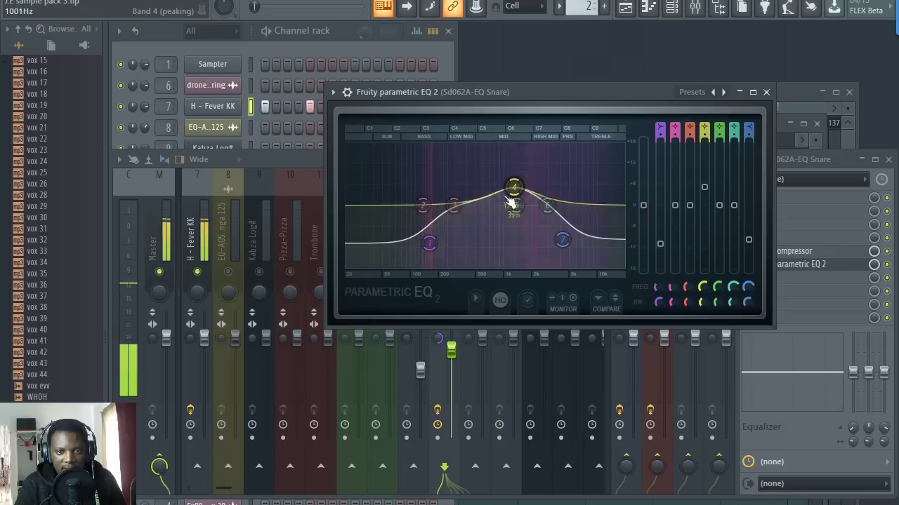
pyautogui.moveTo(439, 213); pyautogui.dragTo(450, 199)
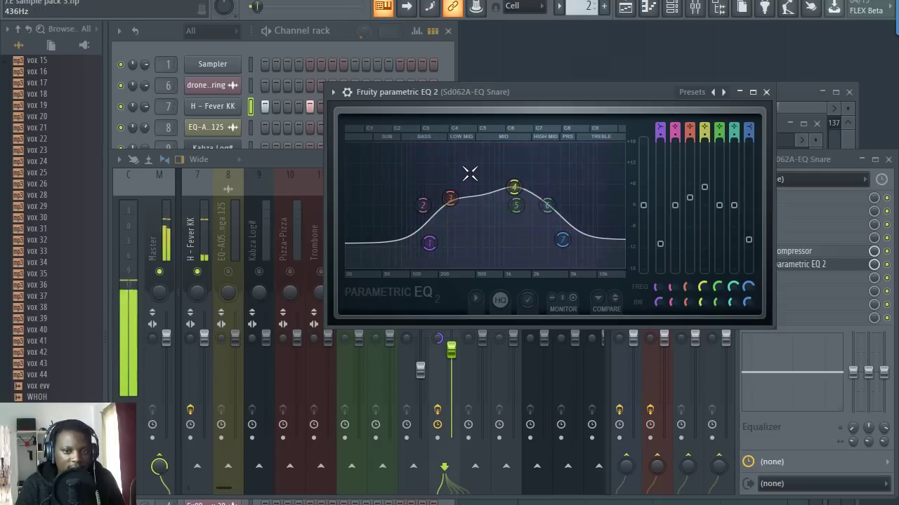
pyautogui.moveTo(562, 241); pyautogui.dragTo(564, 233)
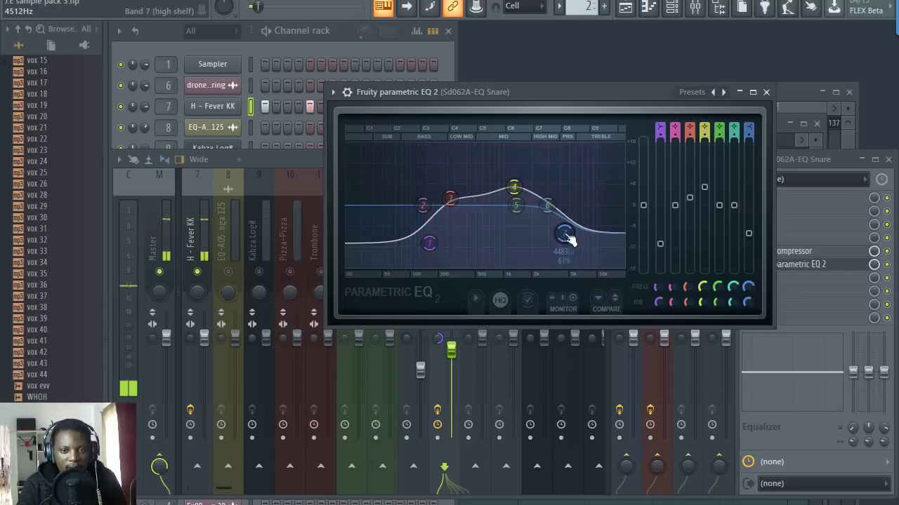
pyautogui.click(765, 92)
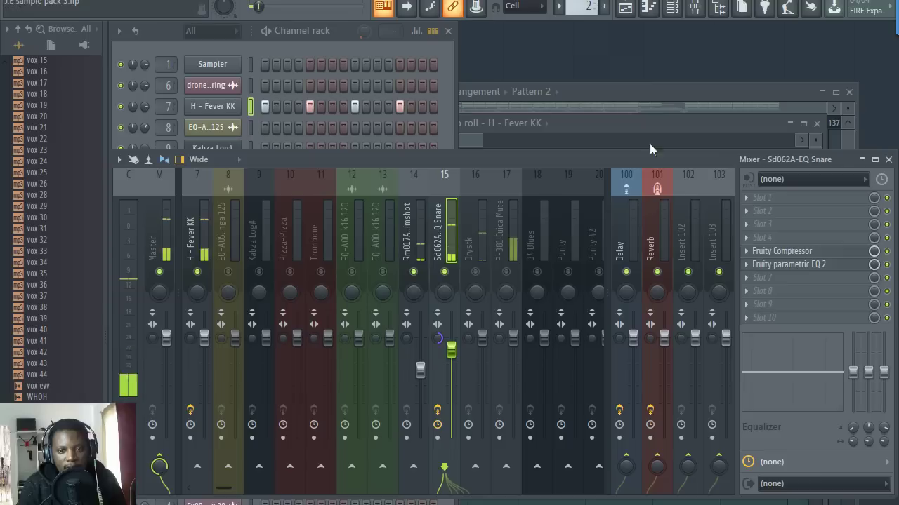
# Unmute the Drystk and P-381 Cuica Mute mixer tracks and lower both volumes moderately.
pyautogui.click(477, 246)
pyautogui.click(513, 257)
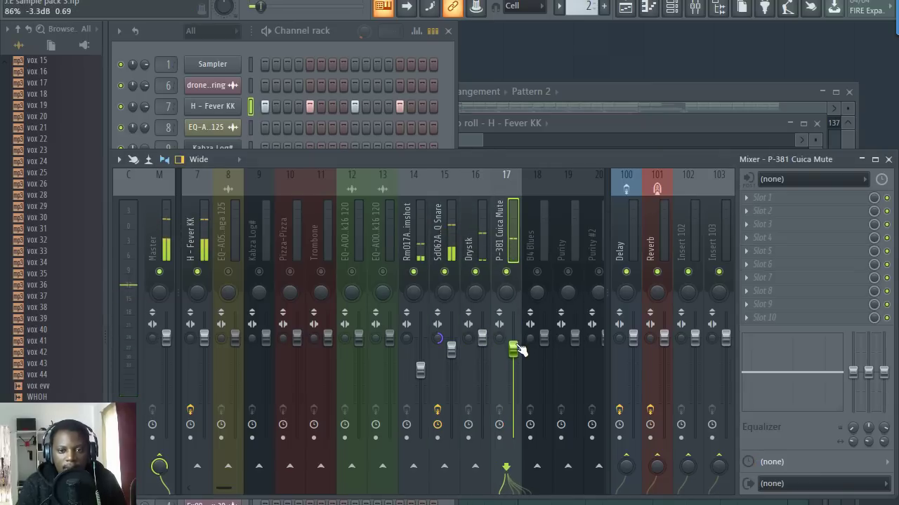
pyautogui.click(478, 282)
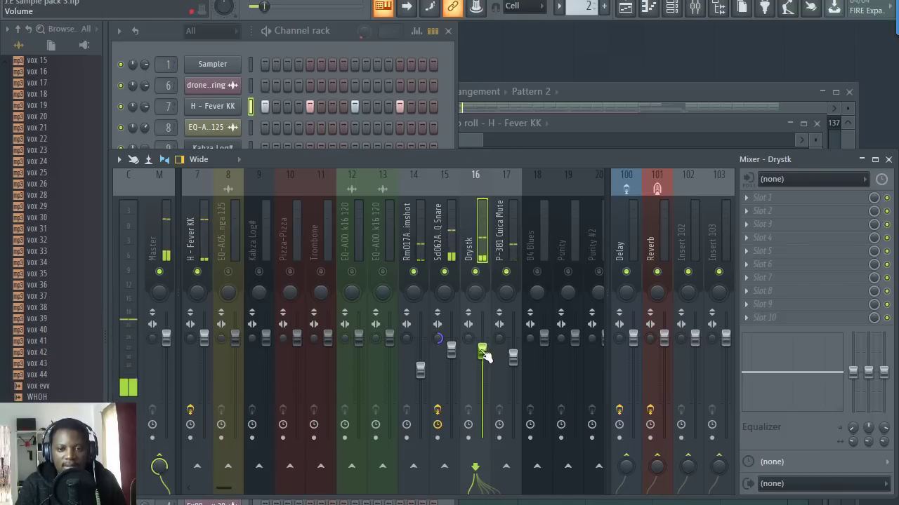
# Unmute playlist Track 2 with the conga loop and play the arrangement over a selection of bars 17 to 28.
pyautogui.scroll(5, 458, 237)
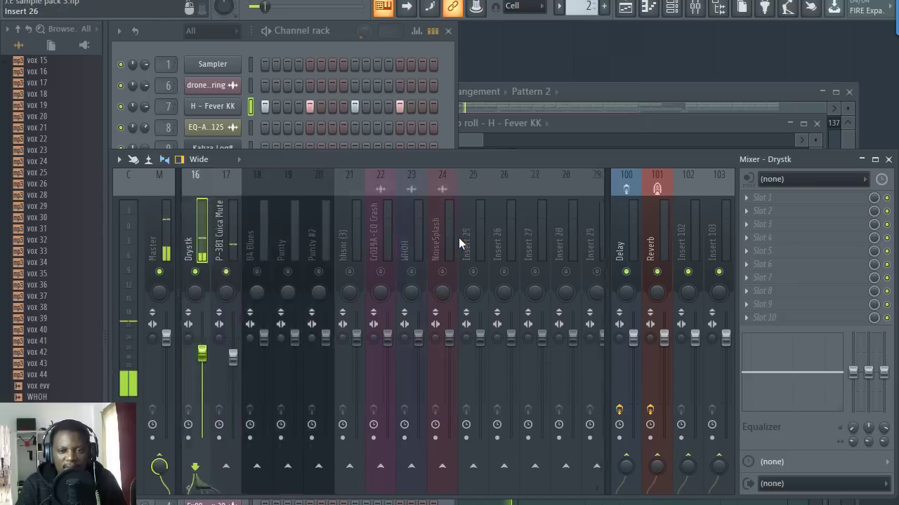
pyautogui.scroll(1, 459, 238)
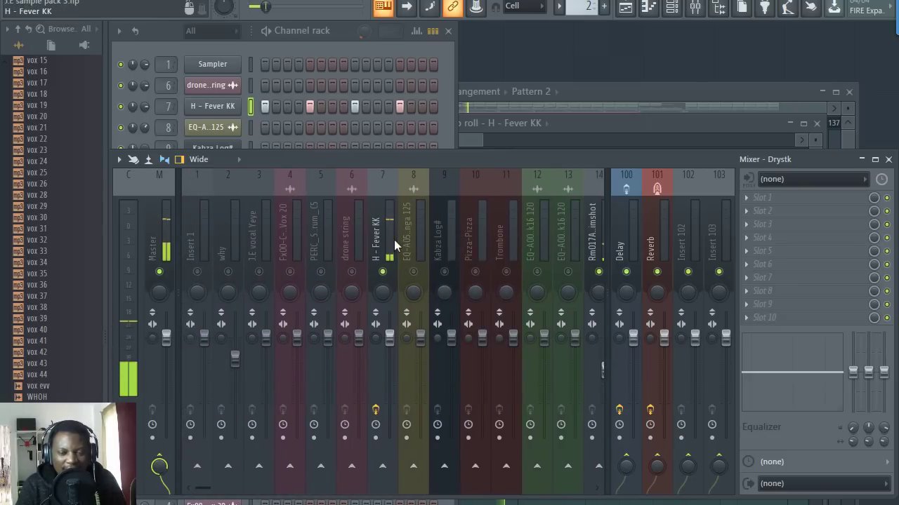
pyautogui.click(625, 9)
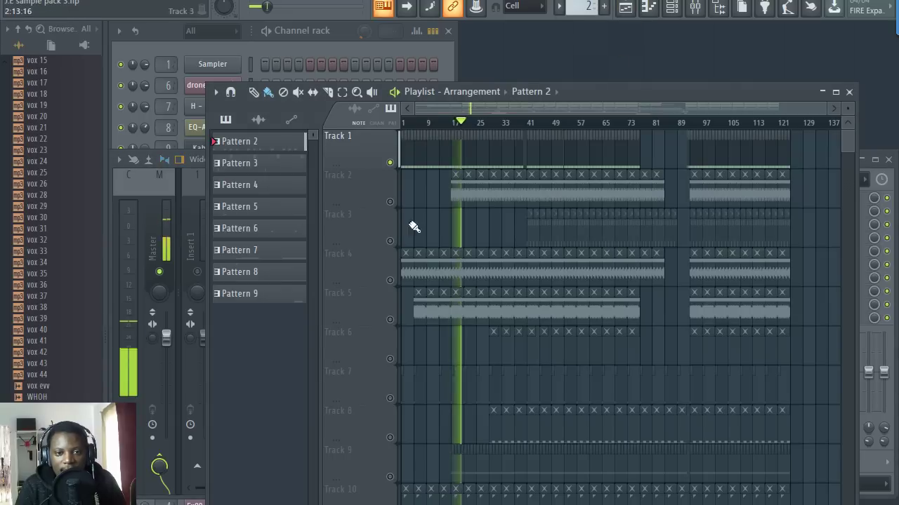
pyautogui.press('space')
pyautogui.click(390, 202)
pyautogui.scroll(5, 454, 126)
pyautogui.moveTo(465, 126); pyautogui.dragTo(593, 123)
pyautogui.press('space')
pyautogui.scroll(2, 461, 115)
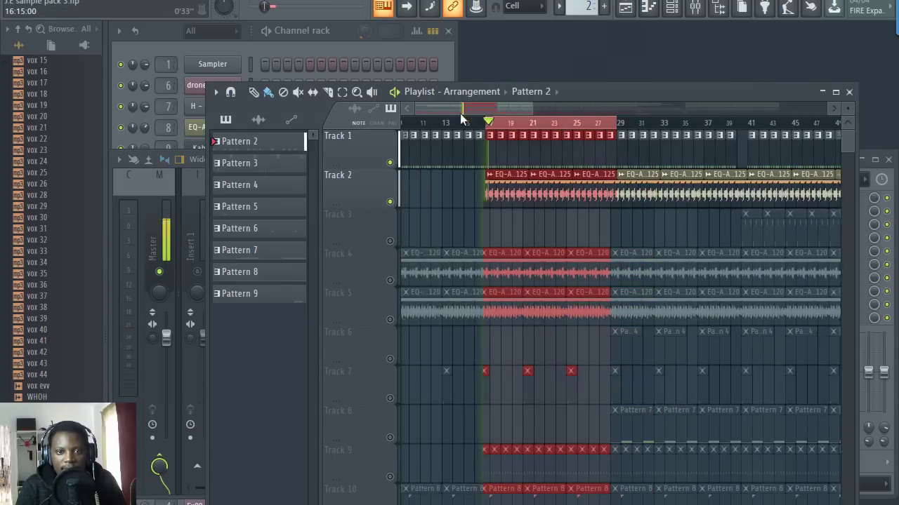
# Open the mixer track of the EQ-A053 02 Conga 125 clip and load Fruity Parametric EQ 2 in slot 5.
pyautogui.doubleClick(596, 192)
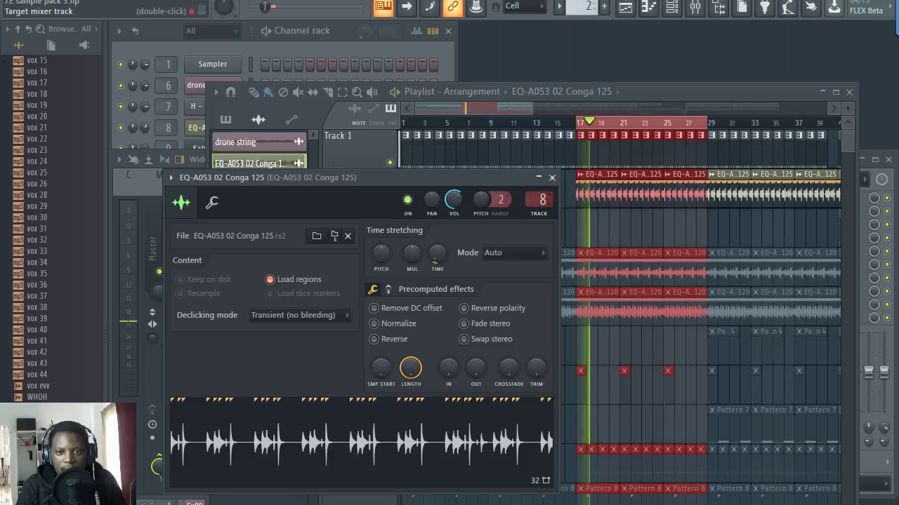
pyautogui.doubleClick(542, 200)
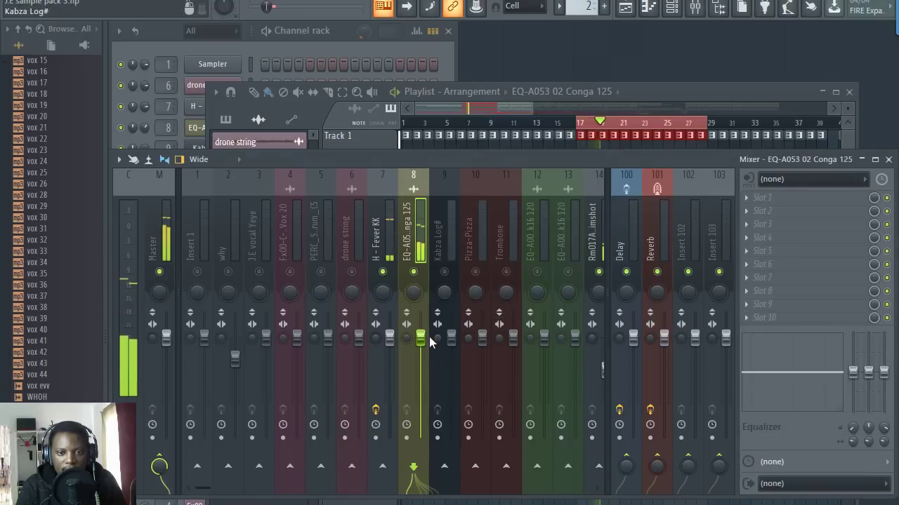
pyautogui.click(751, 250)
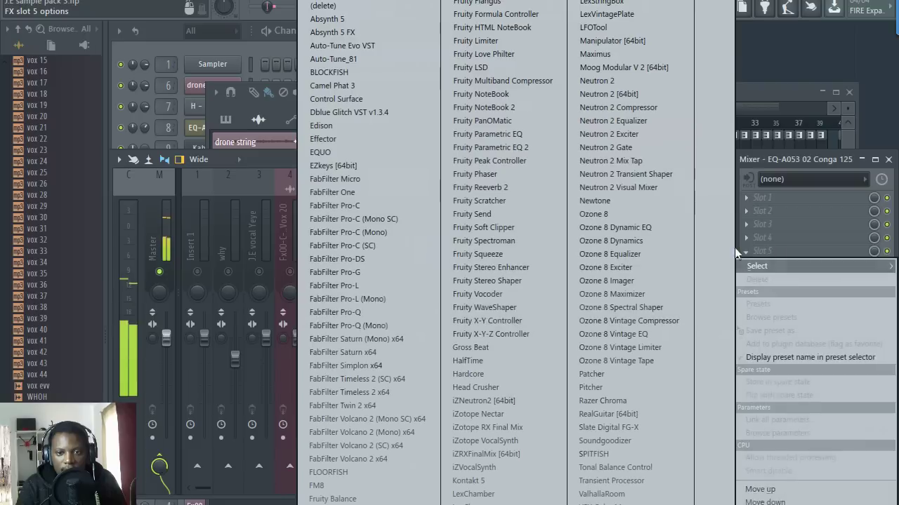
pyautogui.click(491, 146)
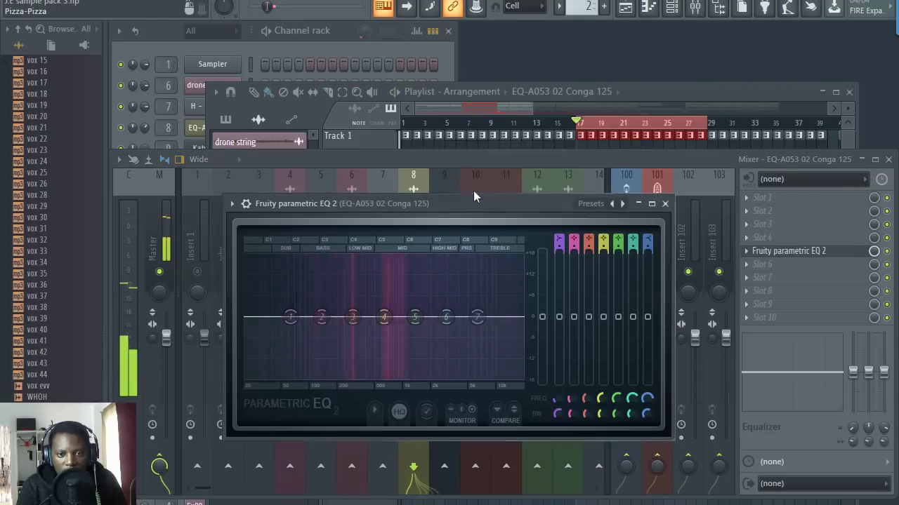
# Cut all seven bands of the conga's EQ, most deeply band 1 near 100 Hz, and lower the conga's volume slightly.
pyautogui.moveTo(476, 317); pyautogui.dragTo(475, 342)
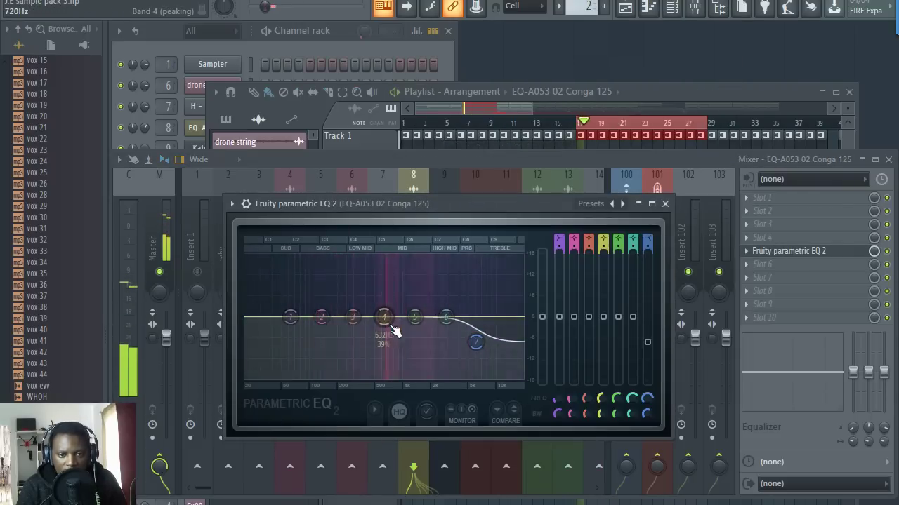
pyautogui.moveTo(383, 317); pyautogui.dragTo(391, 330)
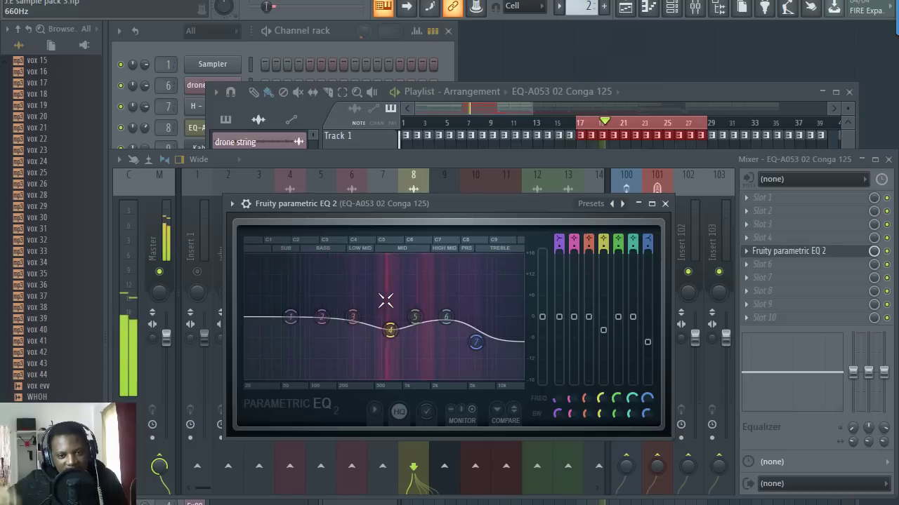
pyautogui.moveTo(390, 330); pyautogui.dragTo(390, 334)
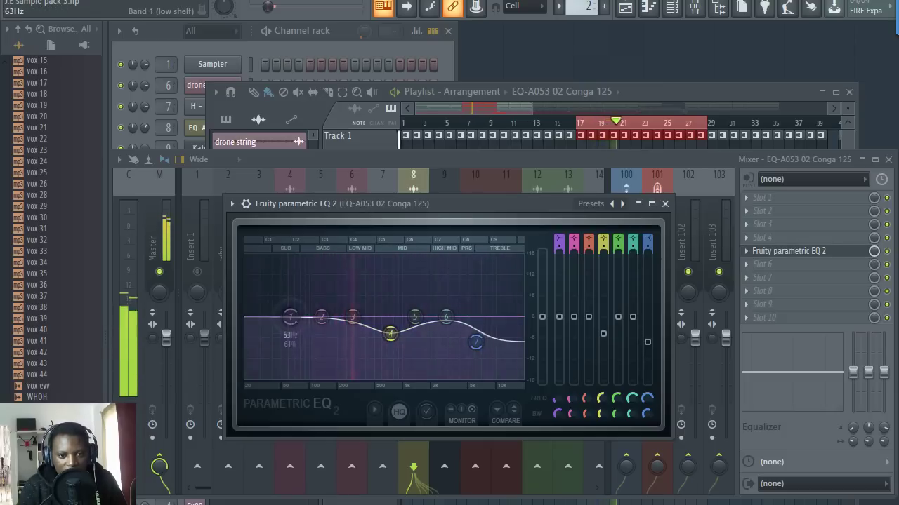
pyautogui.moveTo(304, 360); pyautogui.dragTo(309, 365)
pyautogui.moveTo(477, 342); pyautogui.dragTo(479, 349)
pyautogui.moveTo(391, 332); pyautogui.dragTo(390, 341)
pyautogui.moveTo(320, 317); pyautogui.dragTo(322, 325)
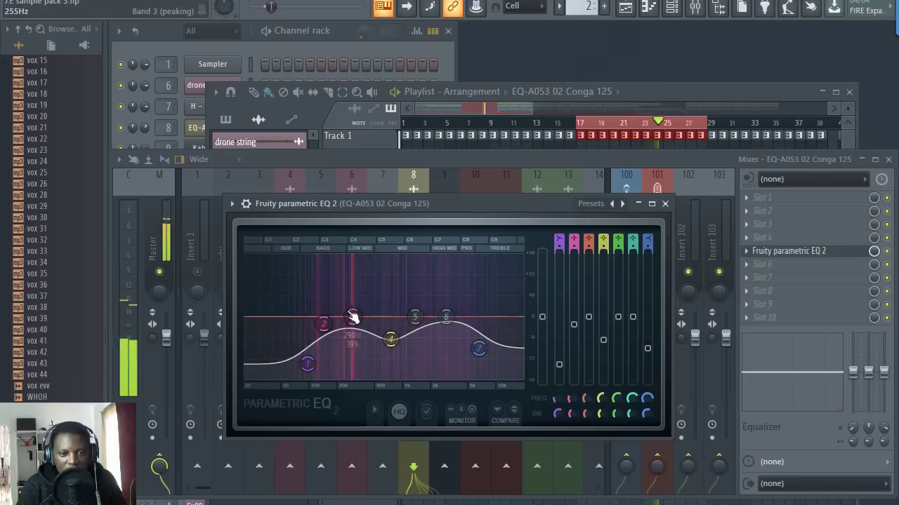
pyautogui.moveTo(447, 317); pyautogui.dragTo(418, 325)
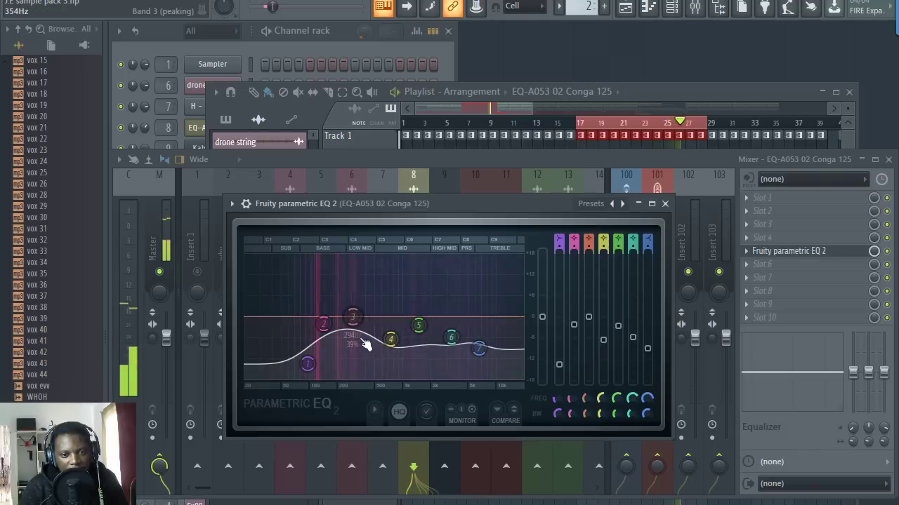
pyautogui.moveTo(353, 317); pyautogui.dragTo(352, 321)
pyautogui.click(665, 204)
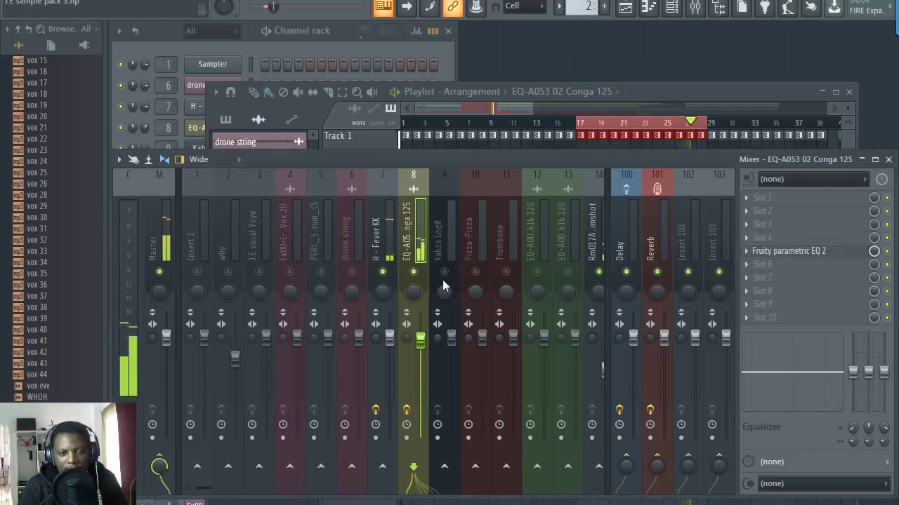
# Unmute playlist Track 4 and the EQ-A003 02 Shk16 120 mixer track, and lower that shaker's volume slightly.
pyautogui.scroll(-6, 410, 236)
pyautogui.moveTo(608, 92); pyautogui.dragTo(608, 96)
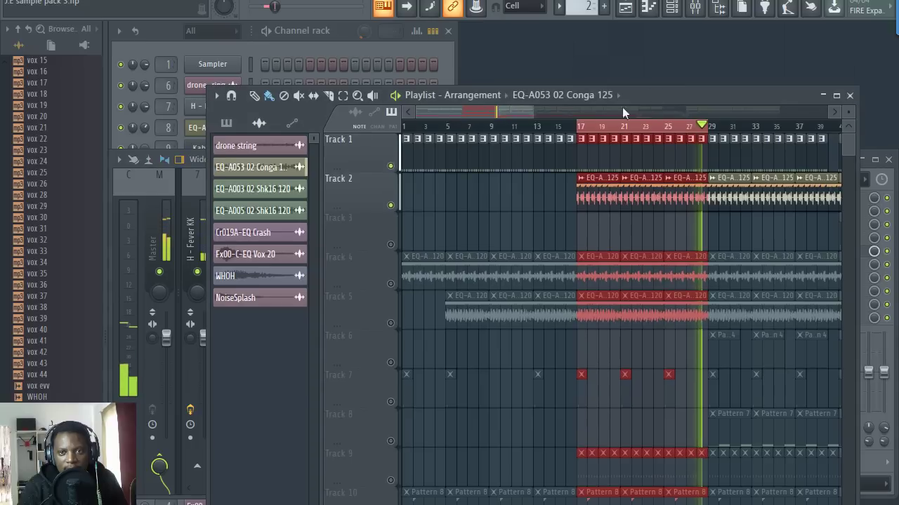
pyautogui.scroll(4, 704, 129)
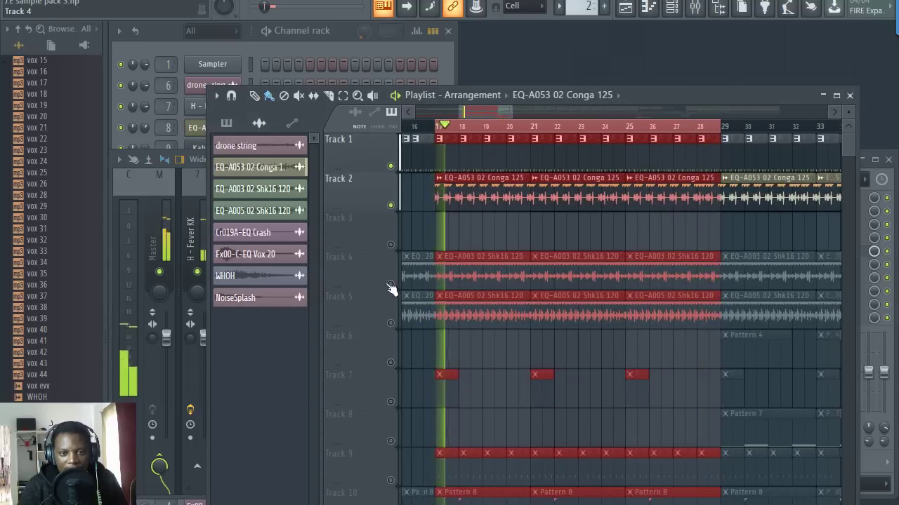
pyautogui.click(391, 285)
pyautogui.doubleClick(471, 278)
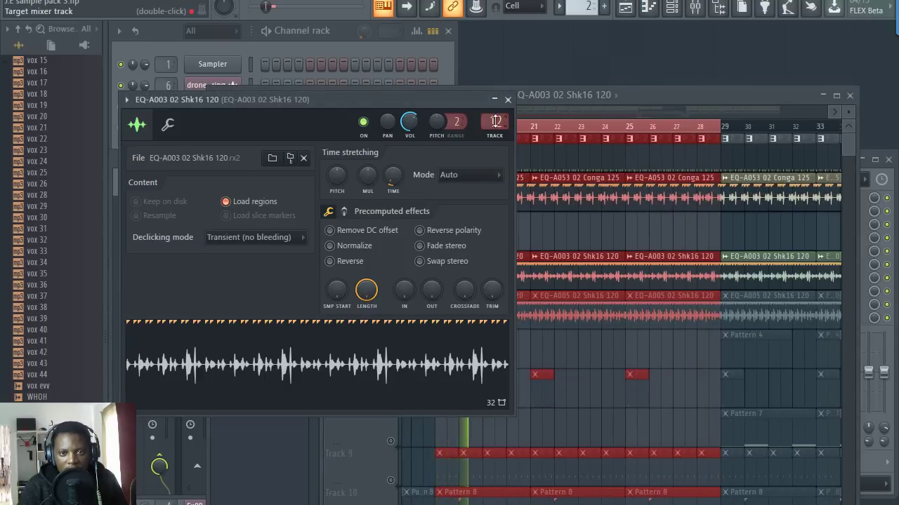
pyautogui.doubleClick(496, 123)
pyautogui.click(350, 273)
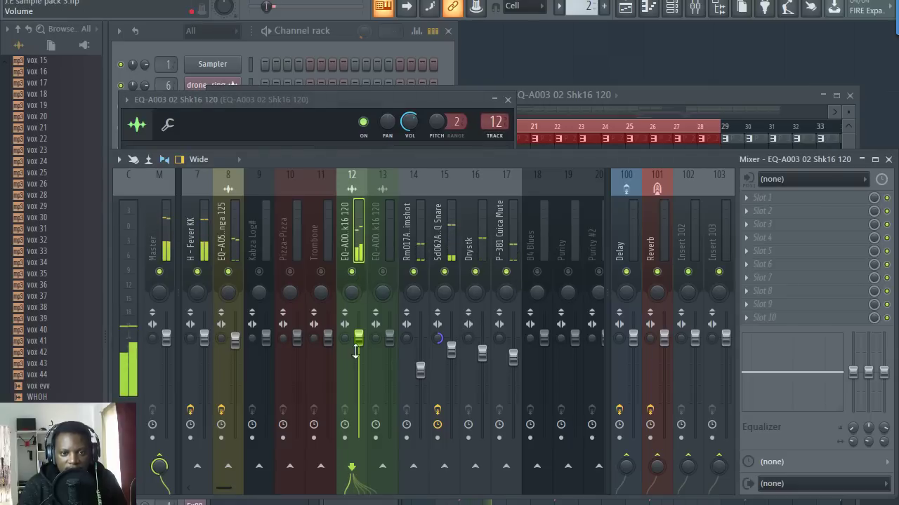
pyautogui.scroll(-2, 363, 343)
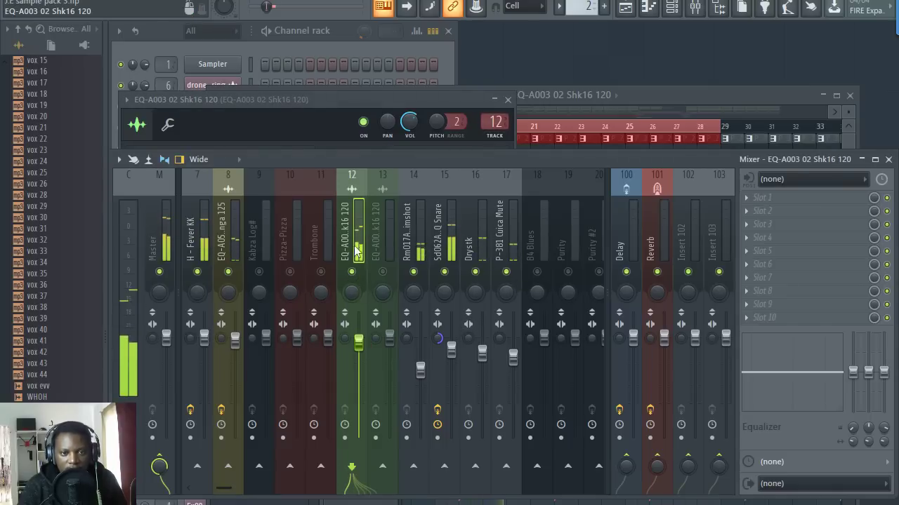
# Load Fruity Parametric EQ 2 in slot 4 of the EQ-A003 02 Shk16 120 mixer track.
pyautogui.click(783, 240)
pyautogui.click(536, 149)
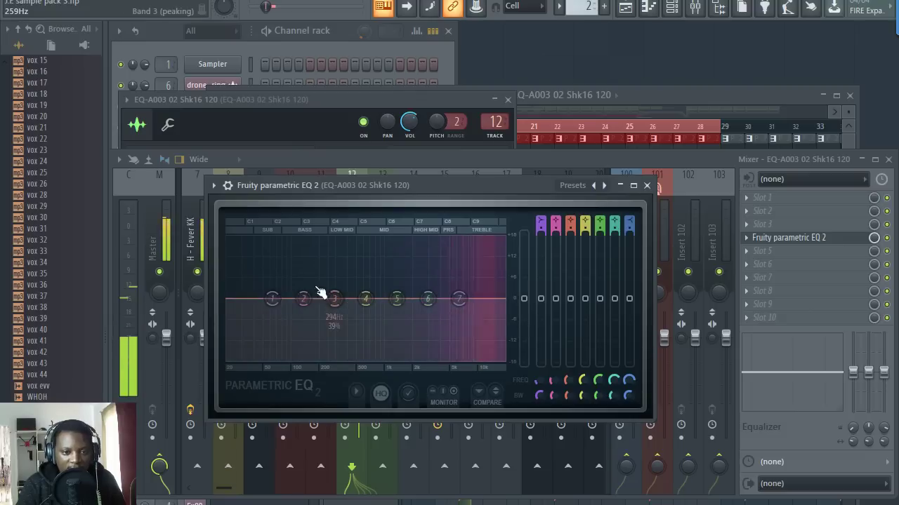
pyautogui.click(647, 186)
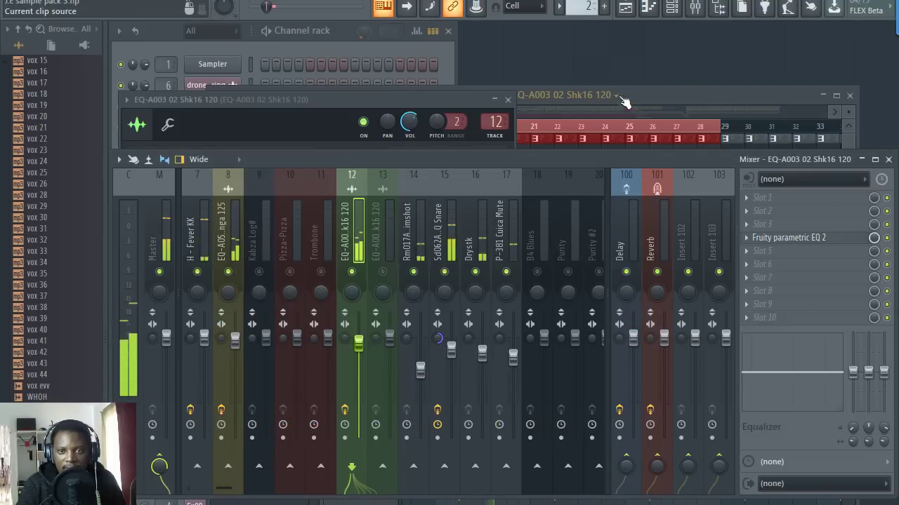
# Unmute playlist Track 5 with the EQ-A005 02 Shk16 120 clips.
pyautogui.click(622, 99)
pyautogui.click(391, 323)
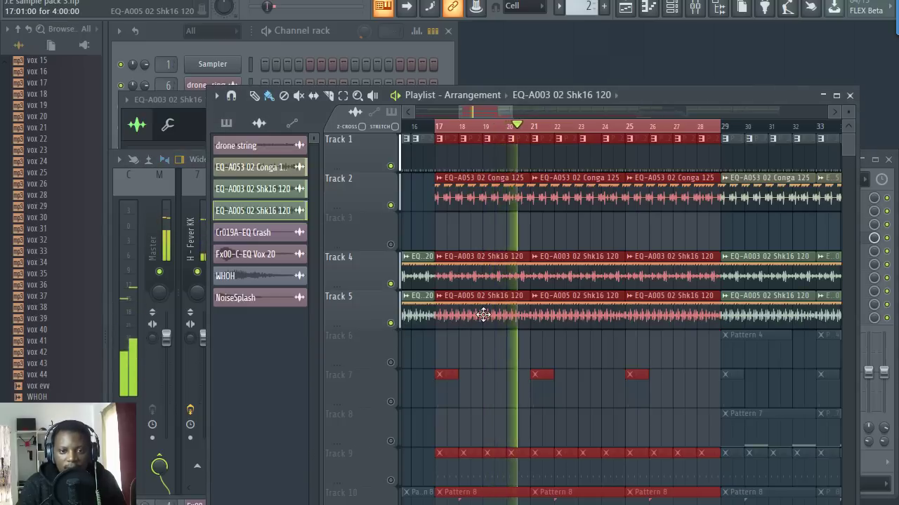
# Lower the EQ-A005 02 Shk16 120 mixer track's volume to about -6.7 dB and load Fruity Parametric EQ 2 in its slot 4.
pyautogui.doubleClick(483, 315)
pyautogui.doubleClick(527, 151)
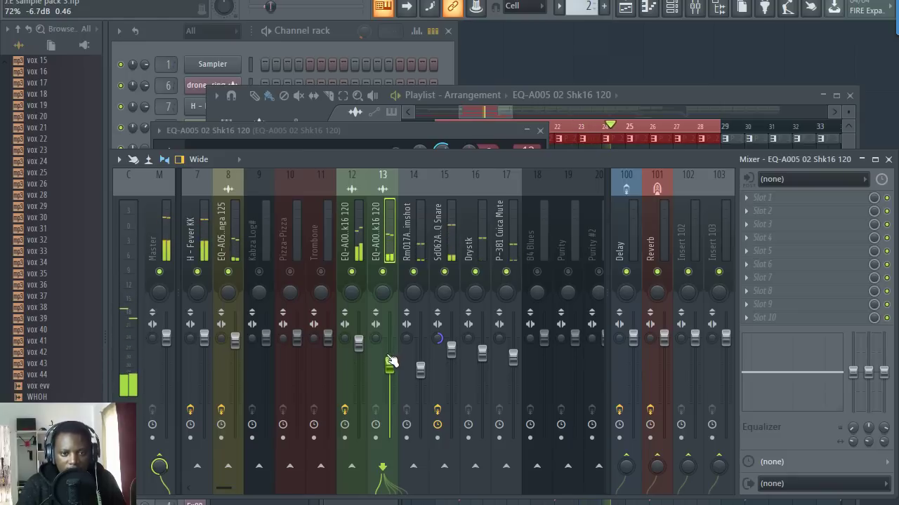
pyautogui.click(765, 237)
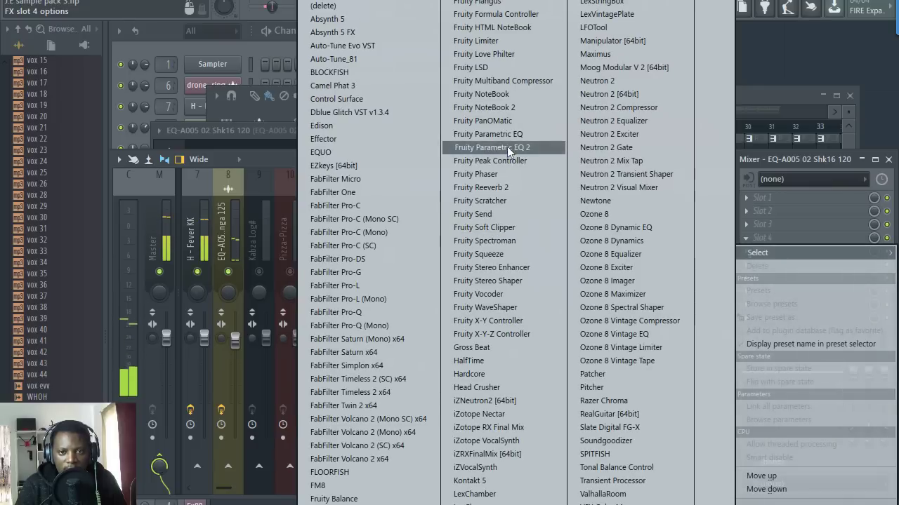
pyautogui.click(491, 148)
pyautogui.moveTo(477, 222); pyautogui.dragTo(464, 173)
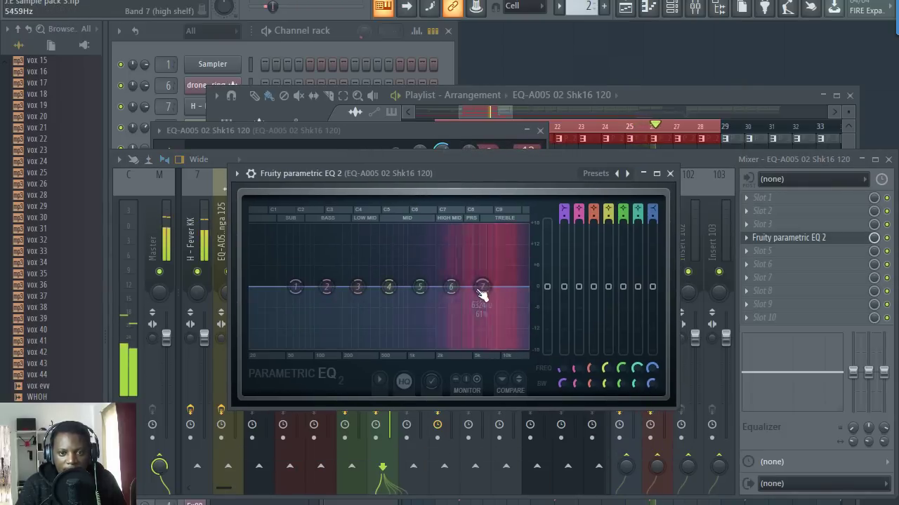
# Cut the shaker EQ's band 7 high shelf near 7 kHz and boost band 6 about 2 dB near 2671 Hz.
pyautogui.press('space')
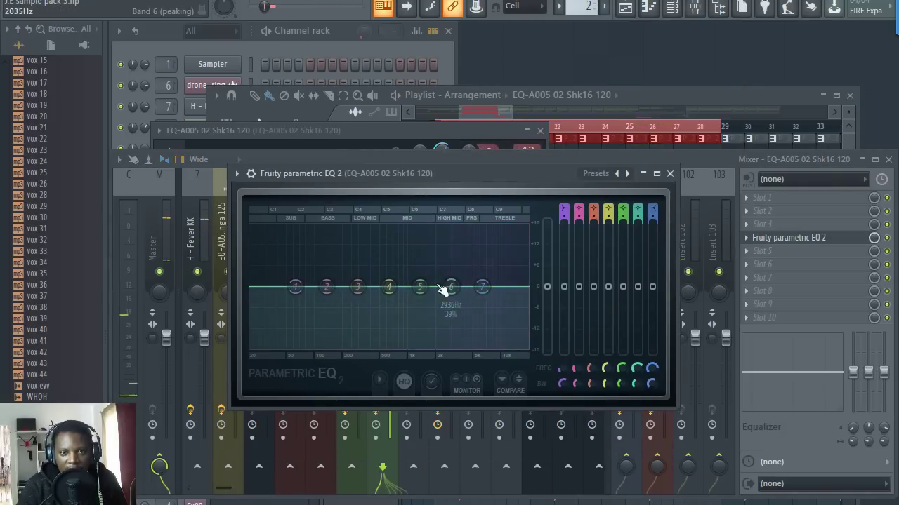
pyautogui.press('space')
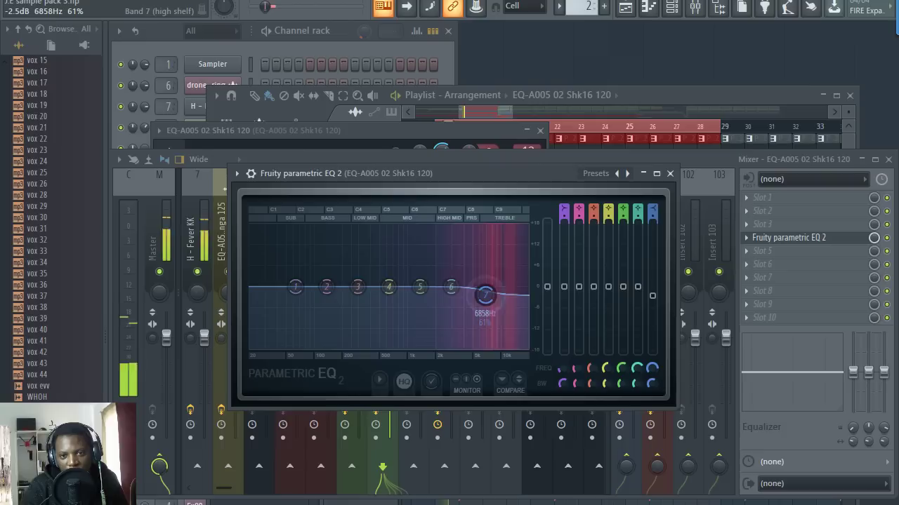
pyautogui.moveTo(485, 299); pyautogui.dragTo(486, 301)
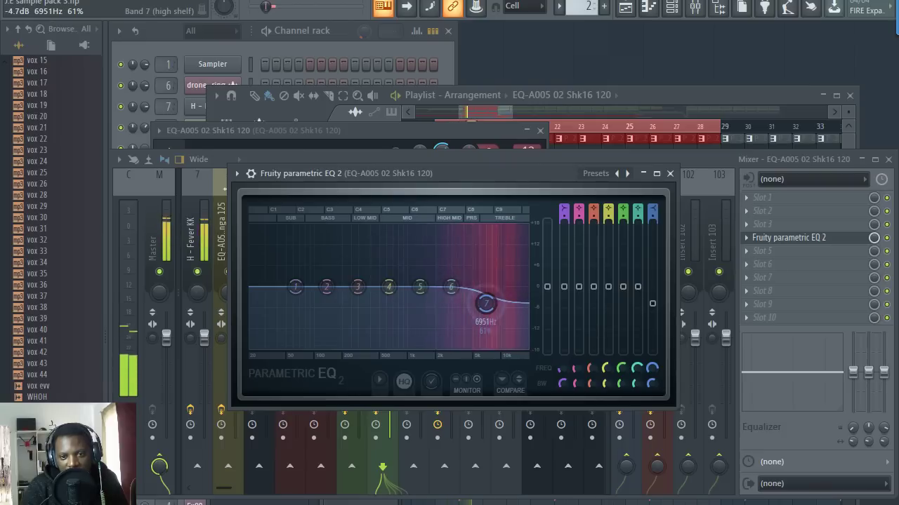
pyautogui.moveTo(456, 174); pyautogui.dragTo(450, 219)
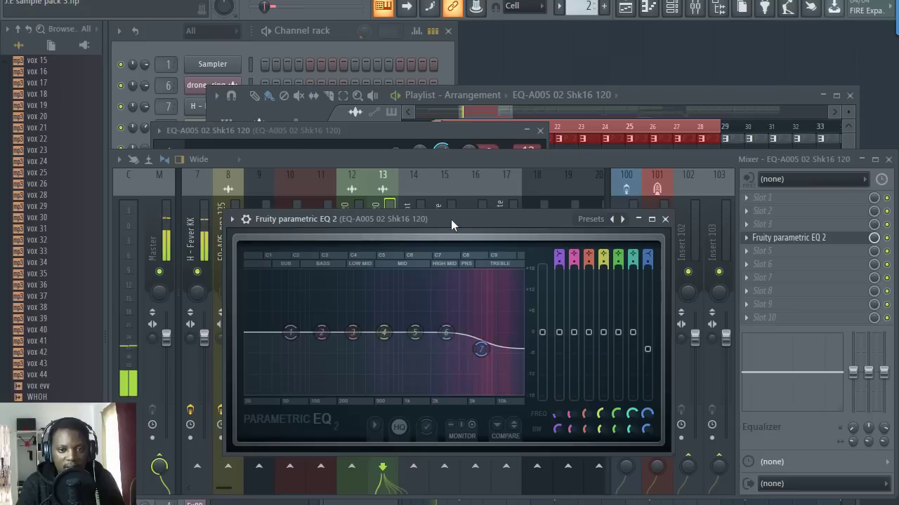
pyautogui.moveTo(481, 349); pyautogui.dragTo(483, 356)
pyautogui.moveTo(445, 331); pyautogui.dragTo(442, 325)
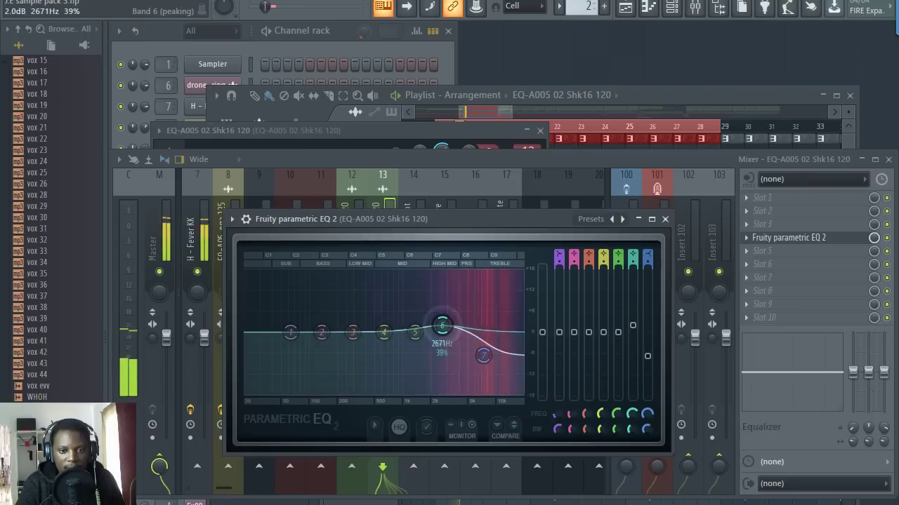
pyautogui.click(665, 218)
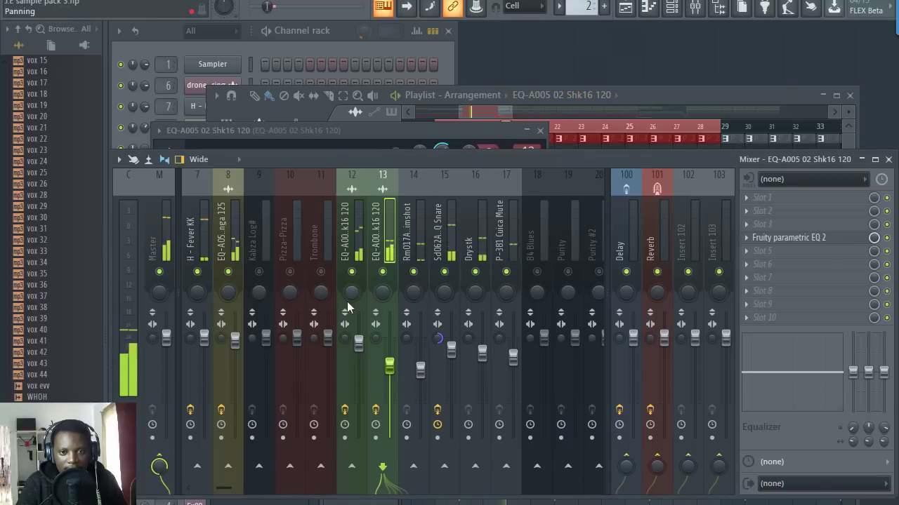
# Mute and unmute each of the two Shk16 120 shaker mixer tracks in turn to compare their contribution.
pyautogui.click(353, 272)
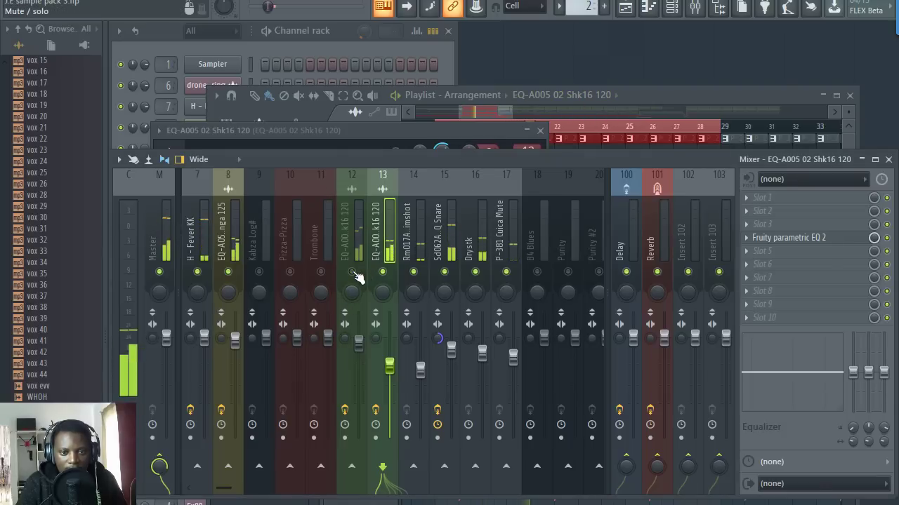
pyautogui.click(353, 272)
pyautogui.click(383, 272)
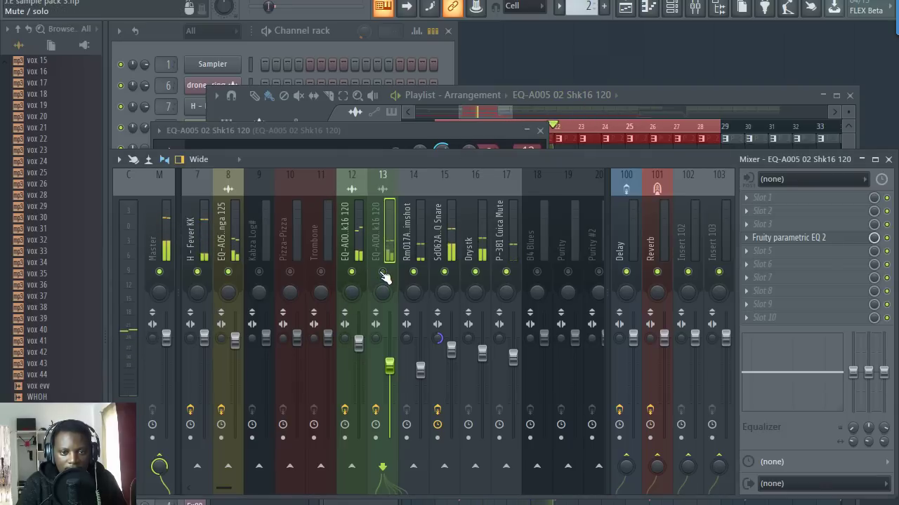
pyautogui.click(382, 273)
# Unmute playlist Track 7 with the Pattern 5 clips and play the selected section.
pyautogui.click(574, 111)
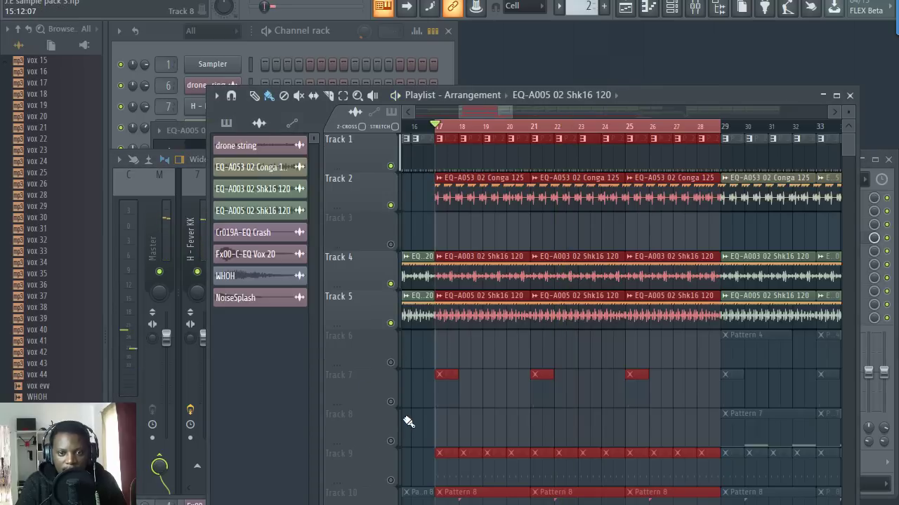
pyautogui.click(390, 402)
pyautogui.press('space')
pyautogui.scroll(3, 451, 131)
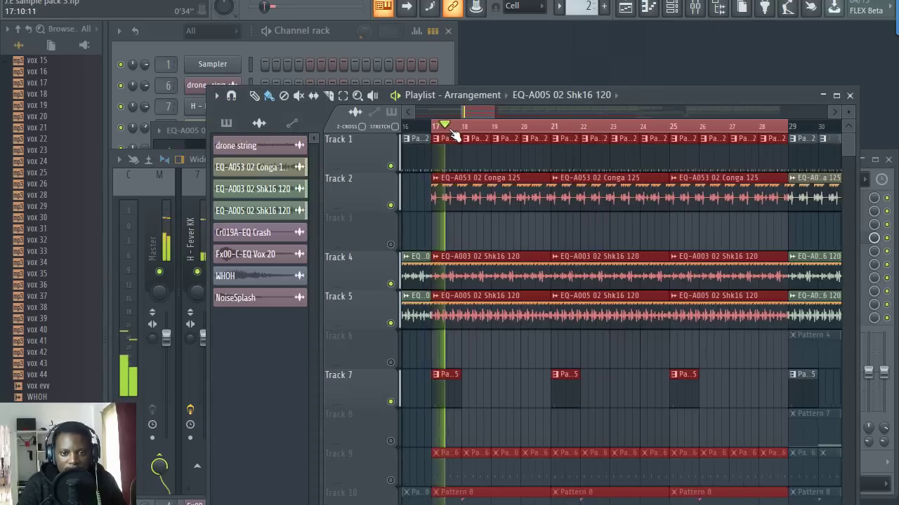
# Bring up the mixer track of Pattern 5's why channel, unmute it and lower its volume.
pyautogui.doubleClick(438, 380)
pyautogui.click(343, 35)
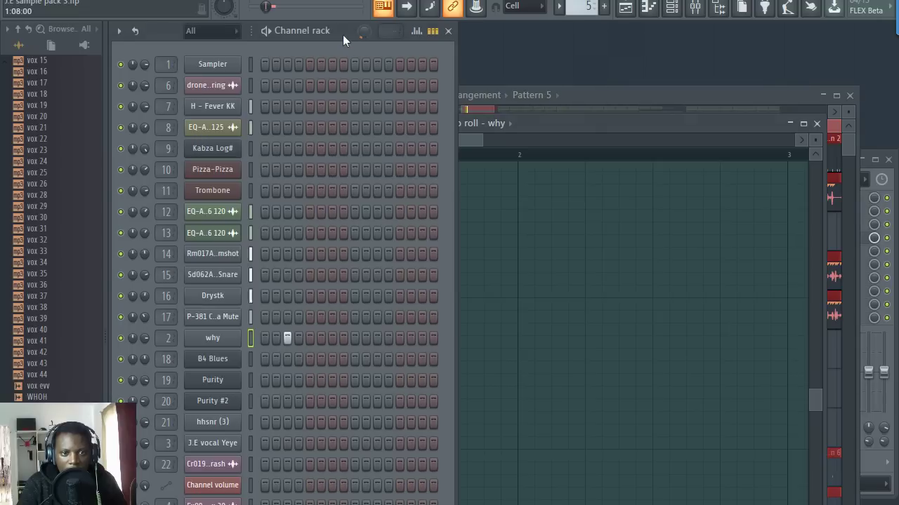
pyautogui.doubleClick(165, 341)
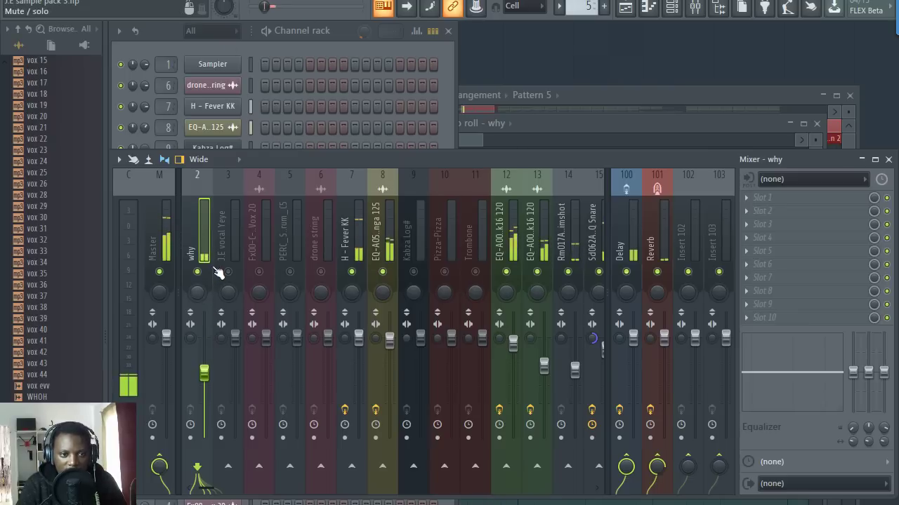
# Maximize the playlist and unmute Track 9 with the Pattern 6 clips.
pyautogui.click(613, 103)
pyautogui.scroll(-3, 531, 225)
pyautogui.doubleClick(600, 92)
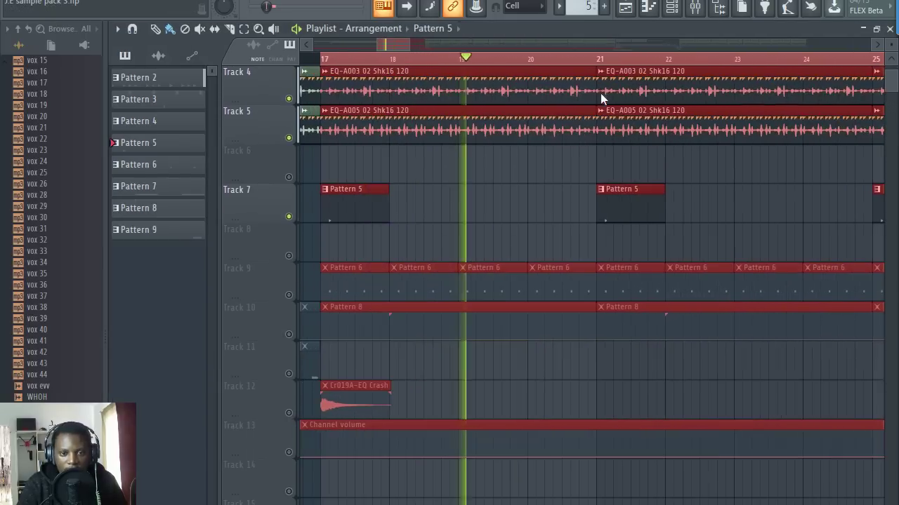
pyautogui.click(288, 295)
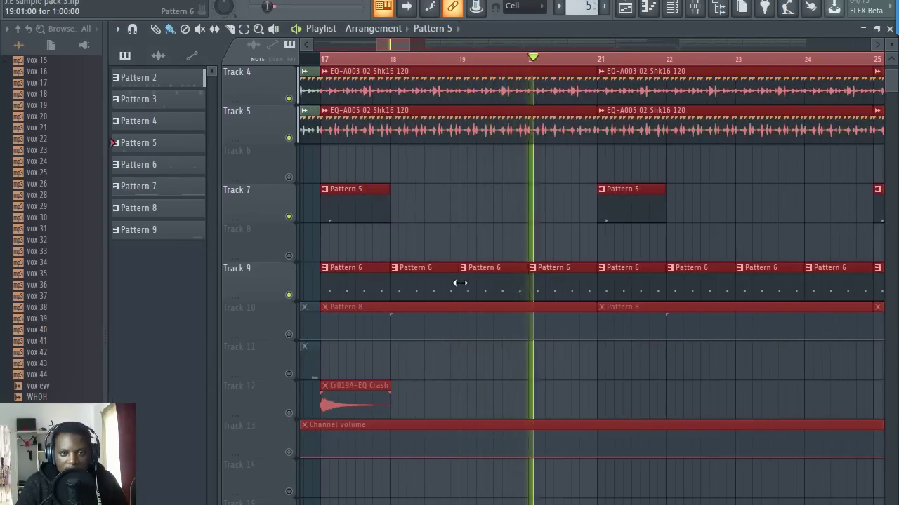
# Unmute the mixer track of Pattern 6's Trombone channel and lower its volume to about -1.3 dB.
pyautogui.doubleClick(460, 283)
pyautogui.click(339, 39)
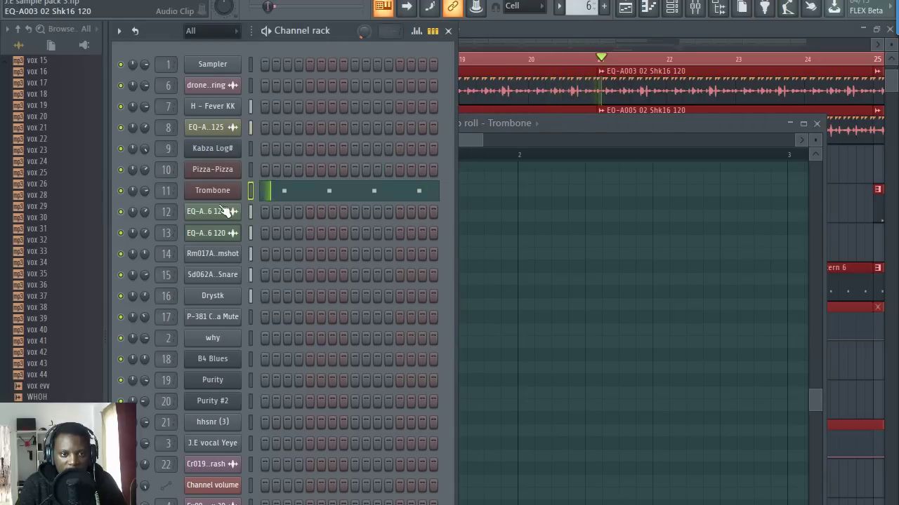
pyautogui.click(167, 190)
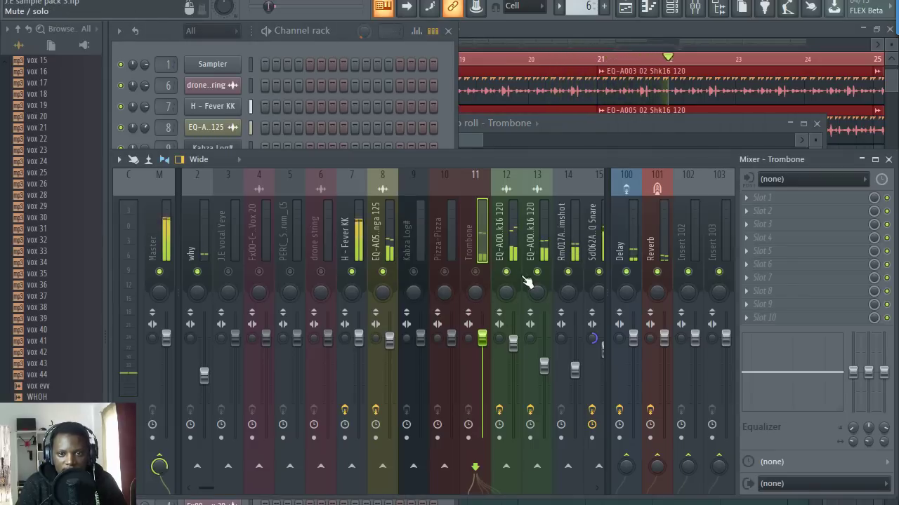
pyautogui.click(475, 272)
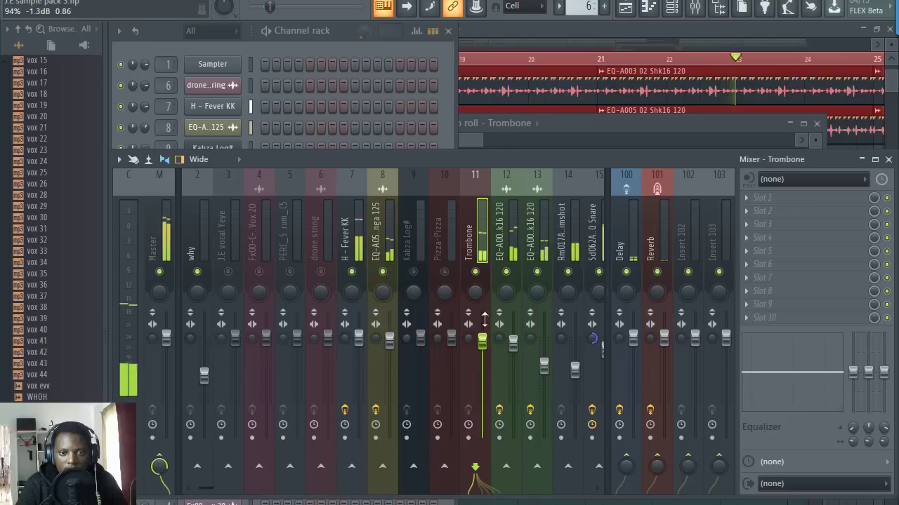
# Open the Trombone channel's Morphine instrument and check its built-in Reverb setting.
pyautogui.click(336, 40)
pyautogui.click(230, 190)
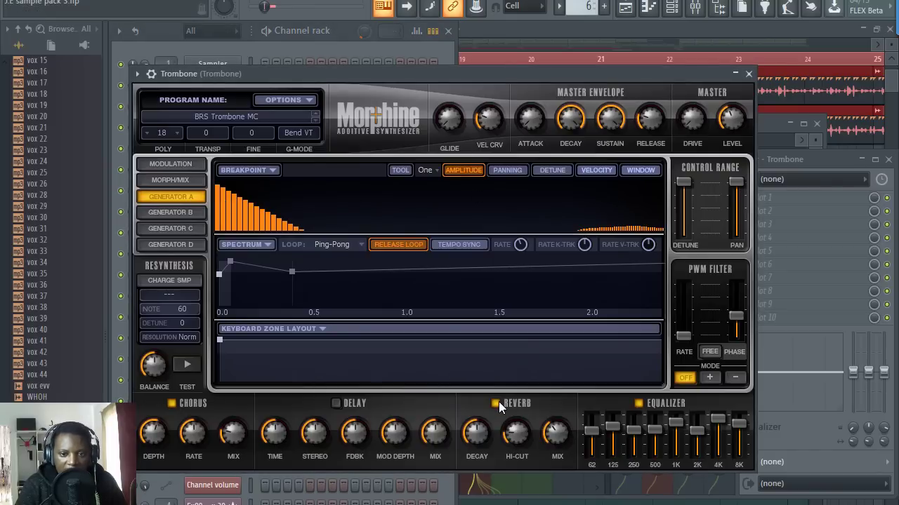
pyautogui.click(745, 73)
# Replace Fruity Reeverb 2 with Fruity Convolver in slot 1 of the Reverb mixer track.
pyautogui.click(634, 234)
pyautogui.click(657, 226)
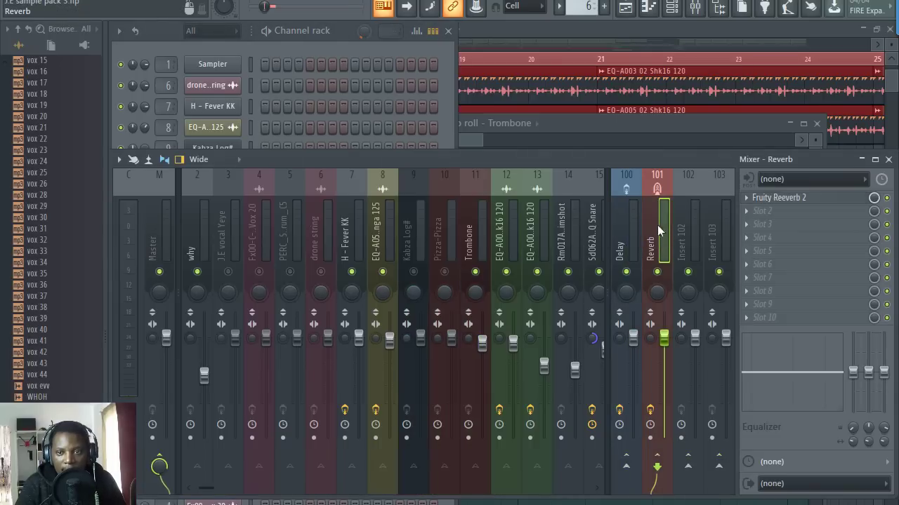
pyautogui.click(746, 198)
pyautogui.moveTo(760, 213)
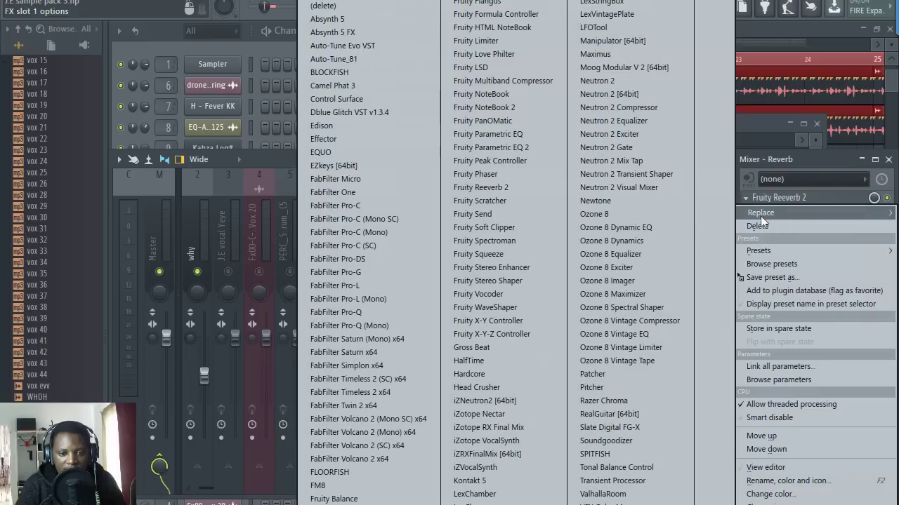
pyautogui.click(387, 500)
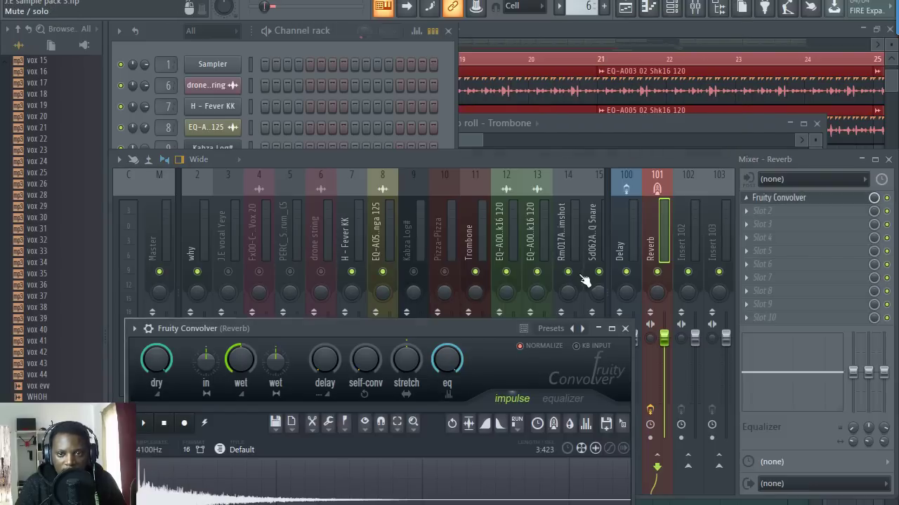
pyautogui.moveTo(490, 327); pyautogui.dragTo(520, 297)
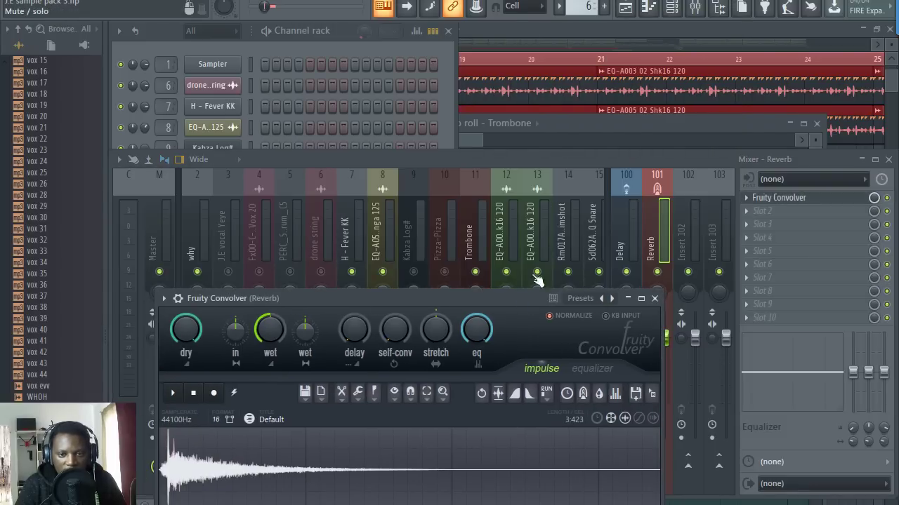
pyautogui.click(654, 299)
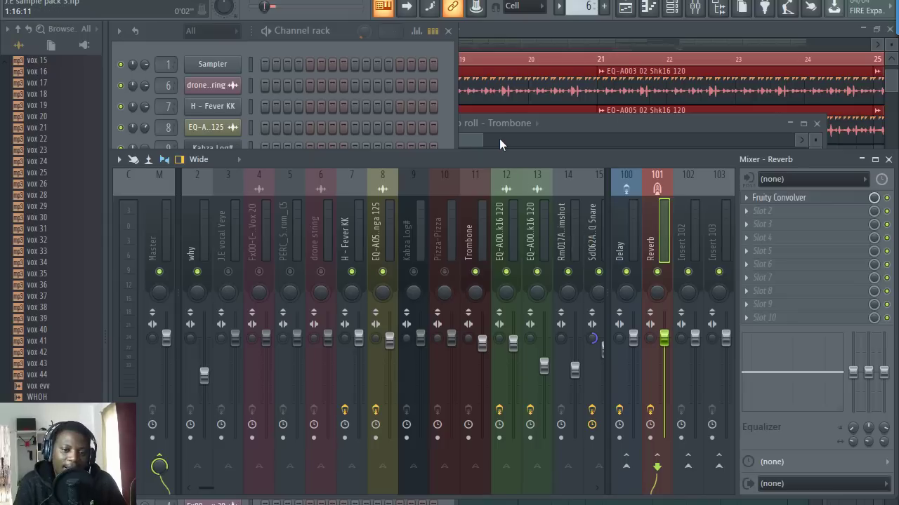
pyautogui.moveTo(460, 160); pyautogui.dragTo(453, 202)
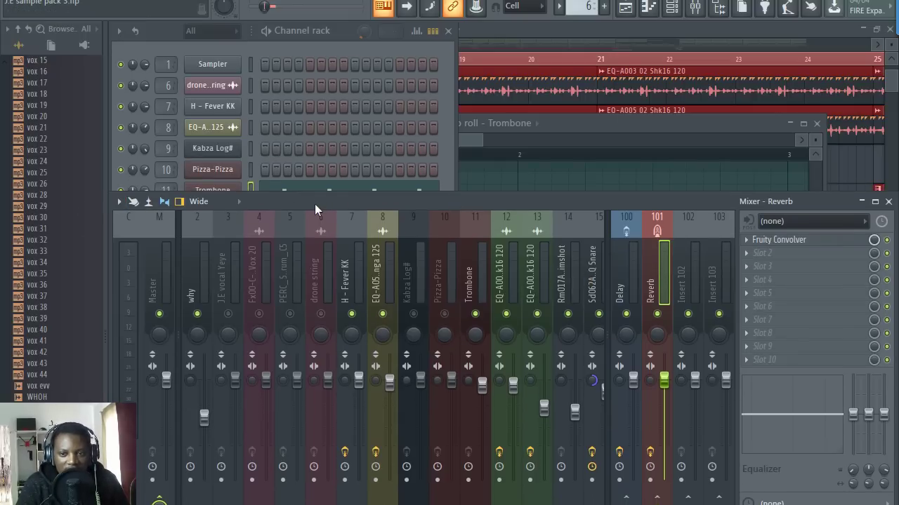
# Listen to the loop with the new reverb and bring up the Trombone channel's mixer track.
pyautogui.press('space')
pyautogui.click(338, 28)
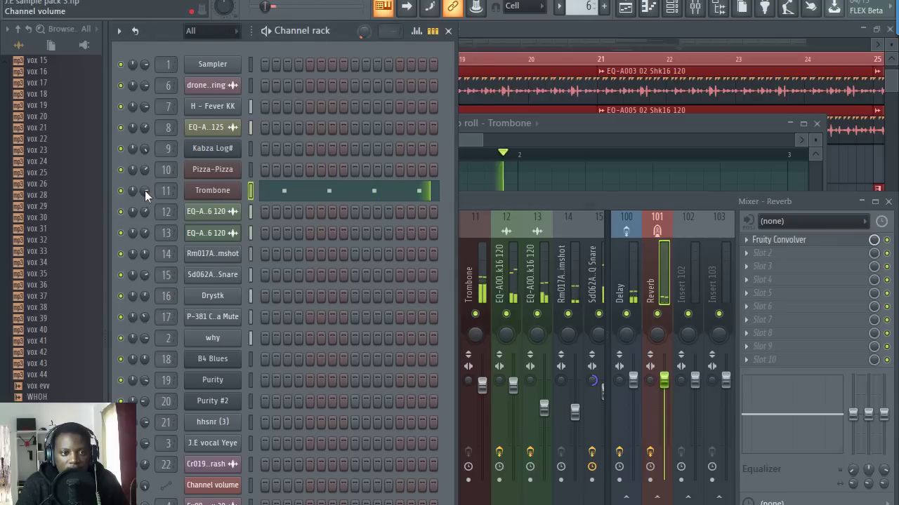
pyautogui.click(473, 202)
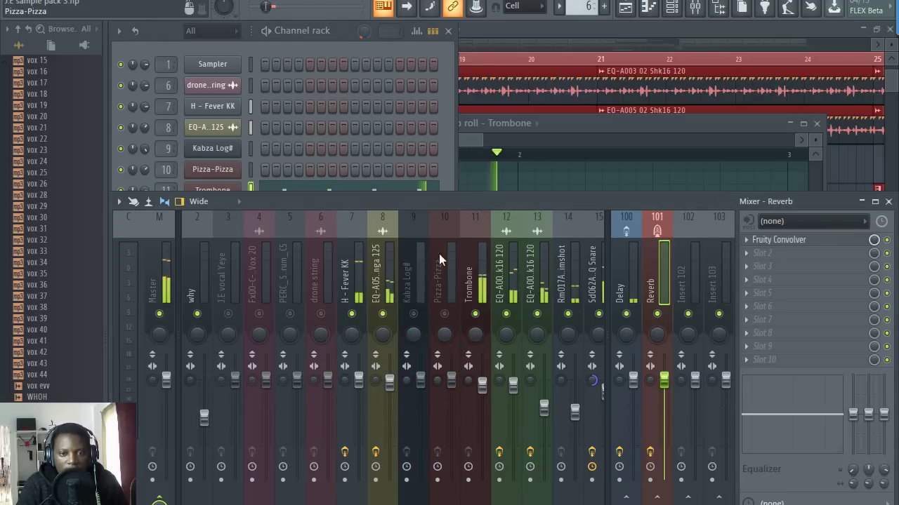
pyautogui.scroll(-4, 391, 272)
pyautogui.scroll(5, 391, 272)
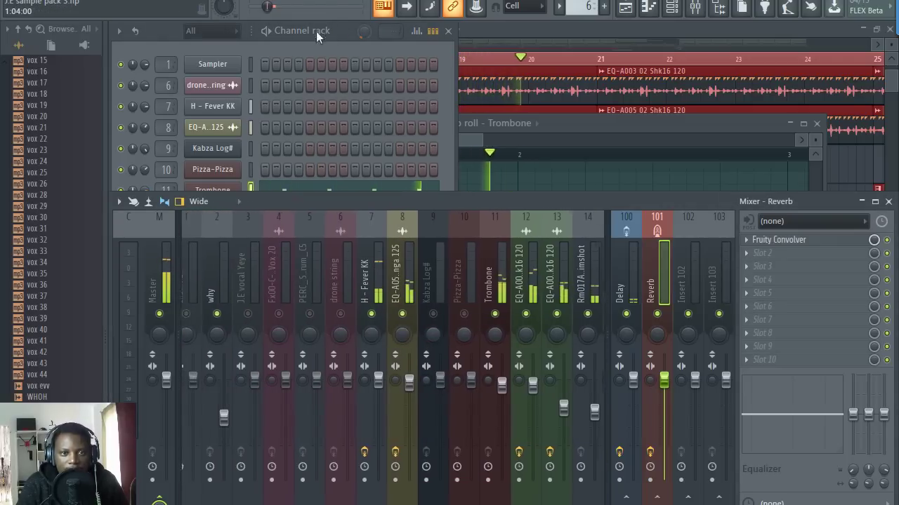
pyautogui.click(318, 32)
pyautogui.press('space')
pyautogui.doubleClick(167, 191)
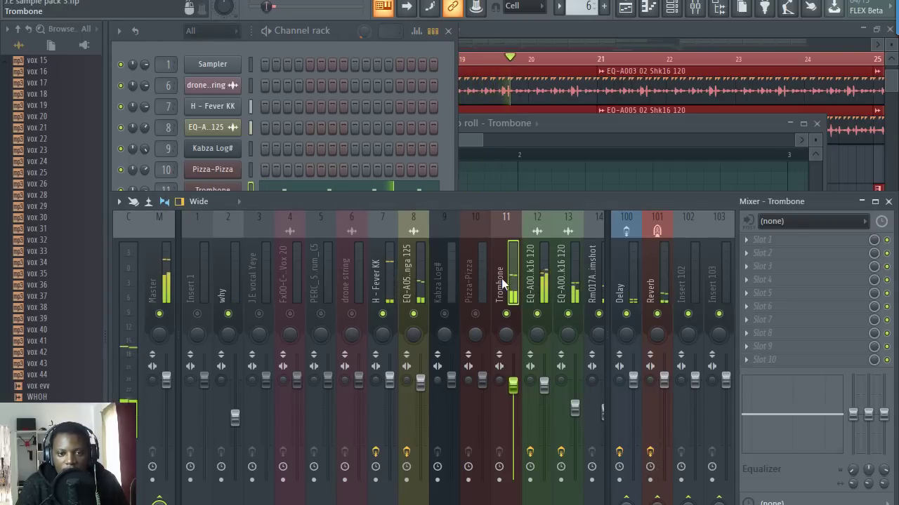
pyautogui.scroll(-3, 501, 278)
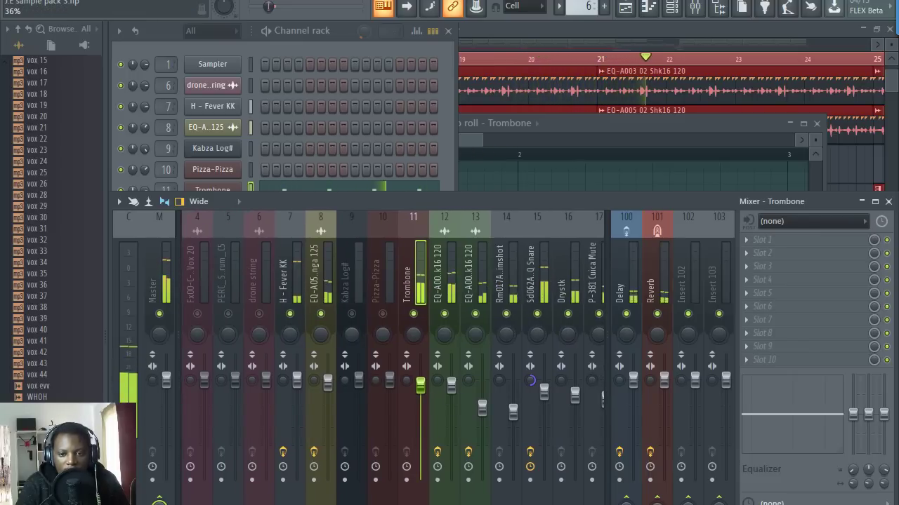
pyautogui.press('space')
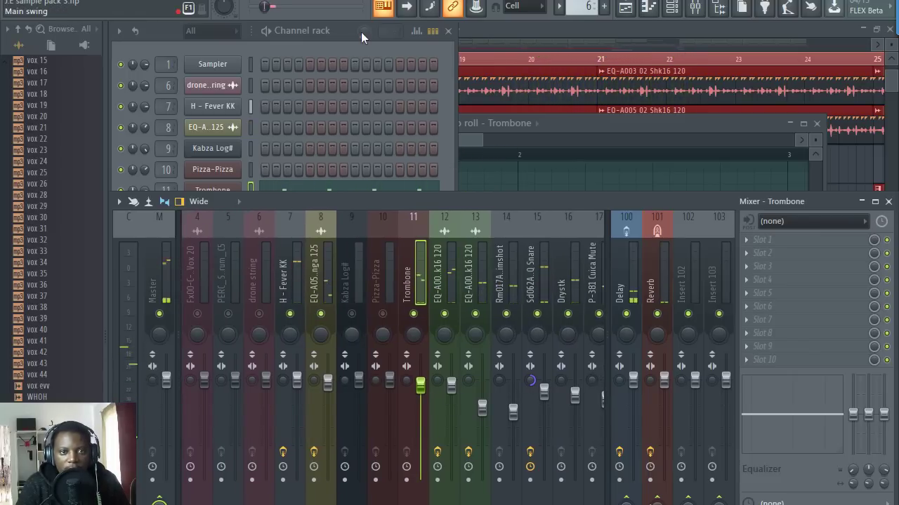
# Switch the channel rack to Pattern 7.
pyautogui.click(361, 31)
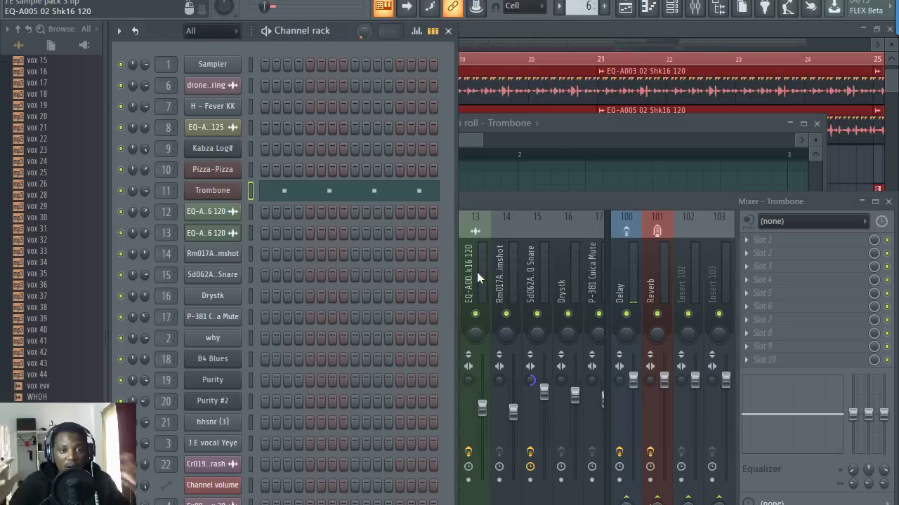
pyautogui.press('KP_Add')
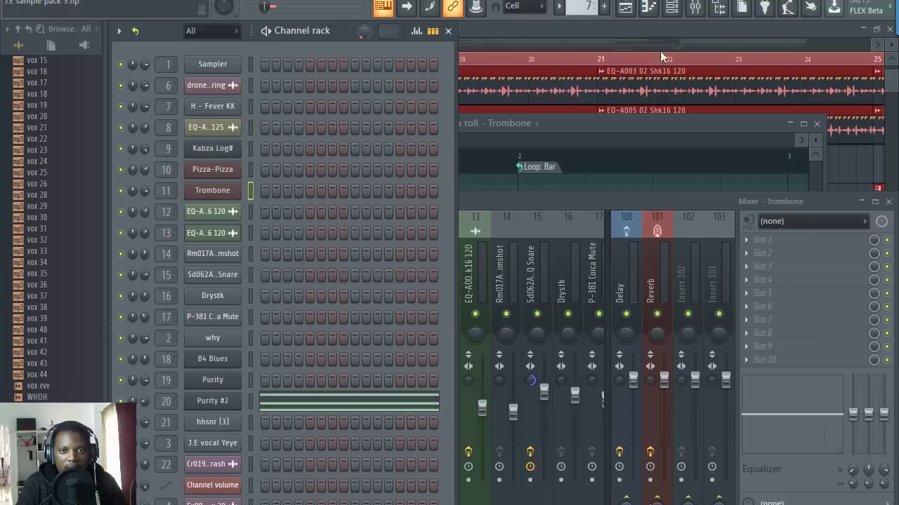
# Unmute playlist Track 10, open its Pattern 8 and bring up the Purity channel's mixer track.
pyautogui.click(650, 27)
pyautogui.click(290, 336)
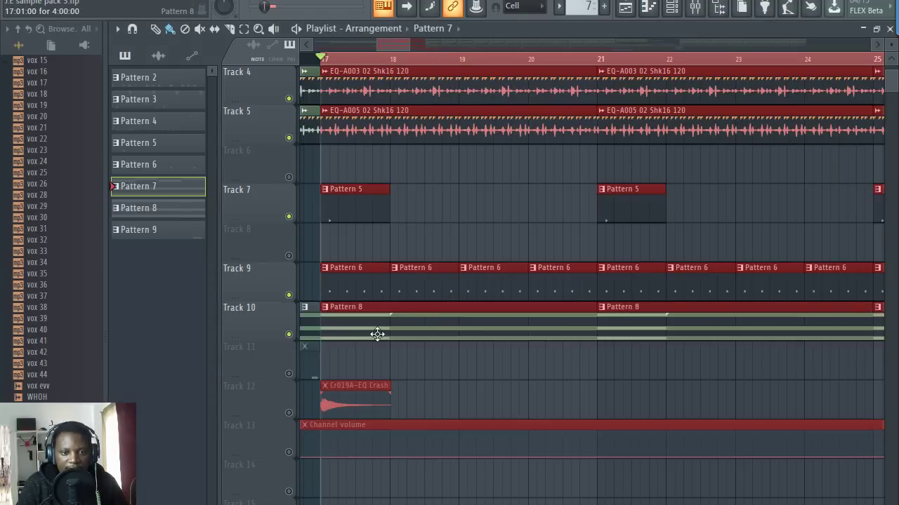
pyautogui.doubleClick(407, 323)
pyautogui.click(283, 113)
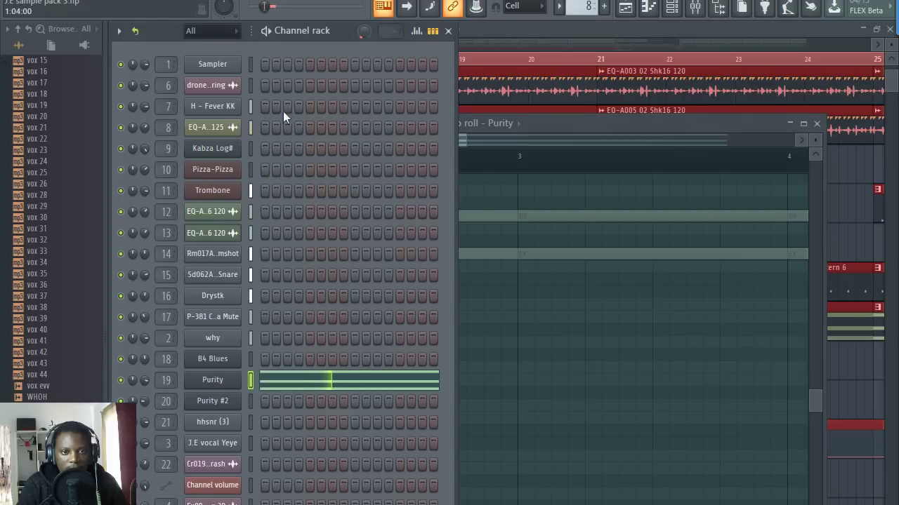
pyautogui.doubleClick(167, 381)
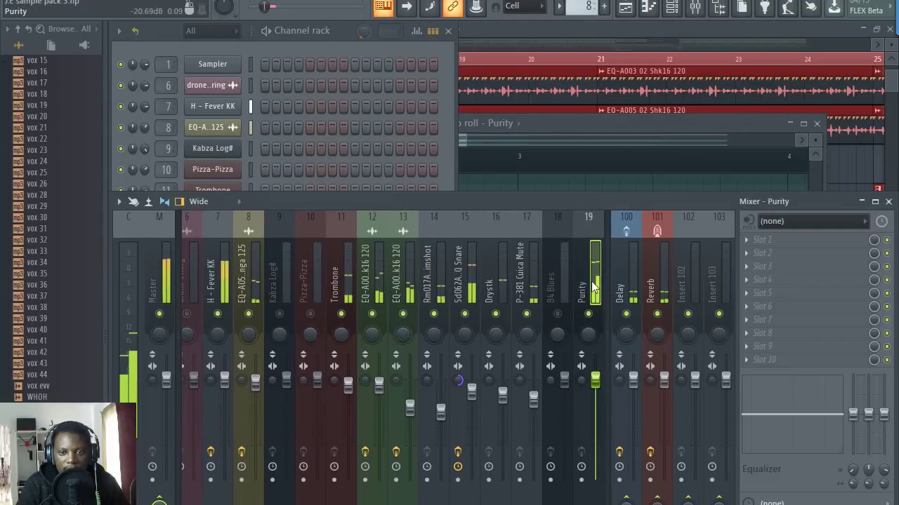
# Insert Fruity Parametric EQ 2 in slot 4 of the Purity mixer track, cutting band 2 and boosting band 5.
pyautogui.click(786, 280)
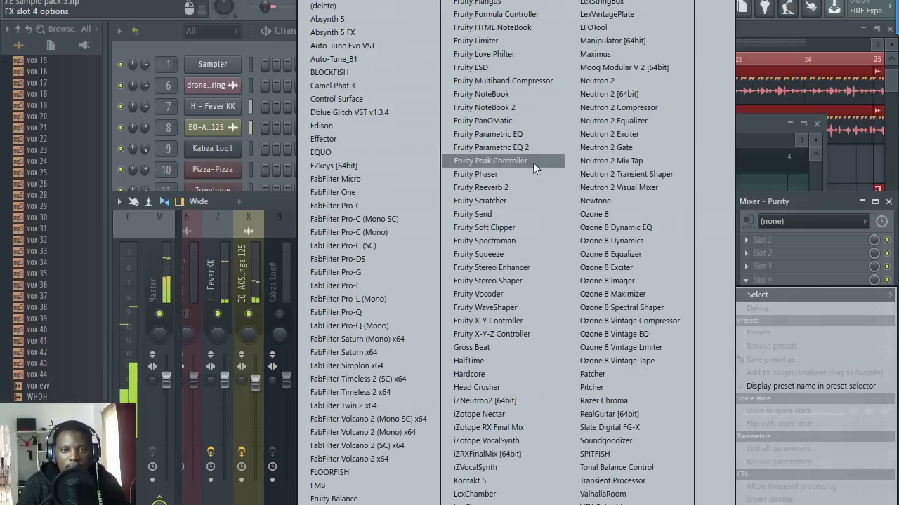
pyautogui.click(521, 147)
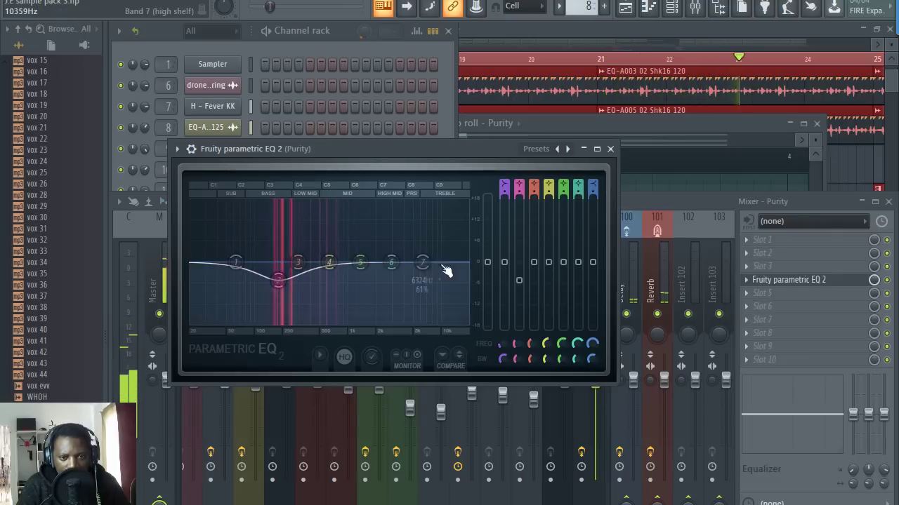
pyautogui.moveTo(360, 262); pyautogui.dragTo(362, 249)
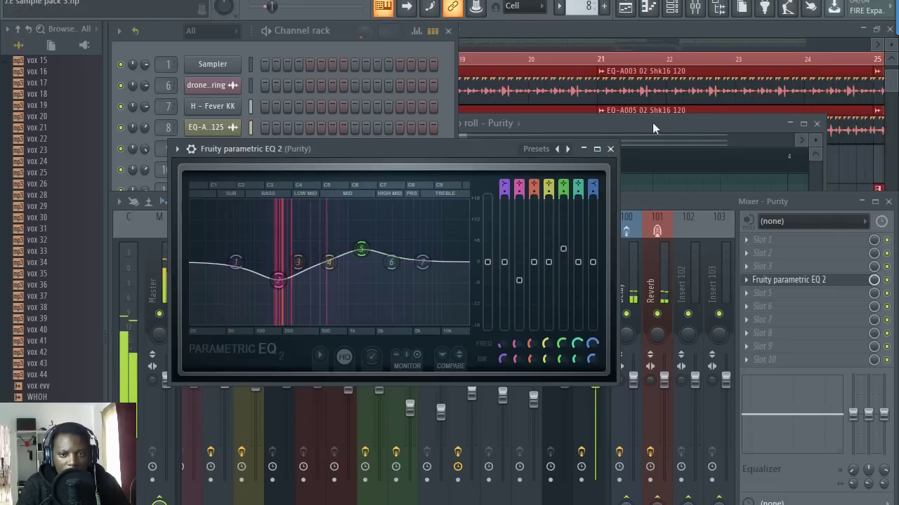
pyautogui.click(610, 149)
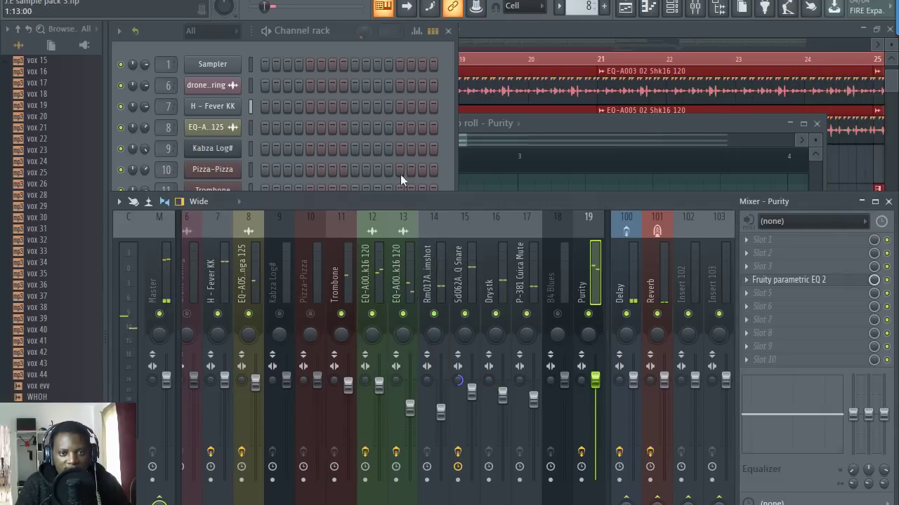
# Set the playlist loop selection to bars 29 to 37 and start playback.
pyautogui.click(335, 33)
pyautogui.click(648, 30)
pyautogui.scroll(-4, 493, 219)
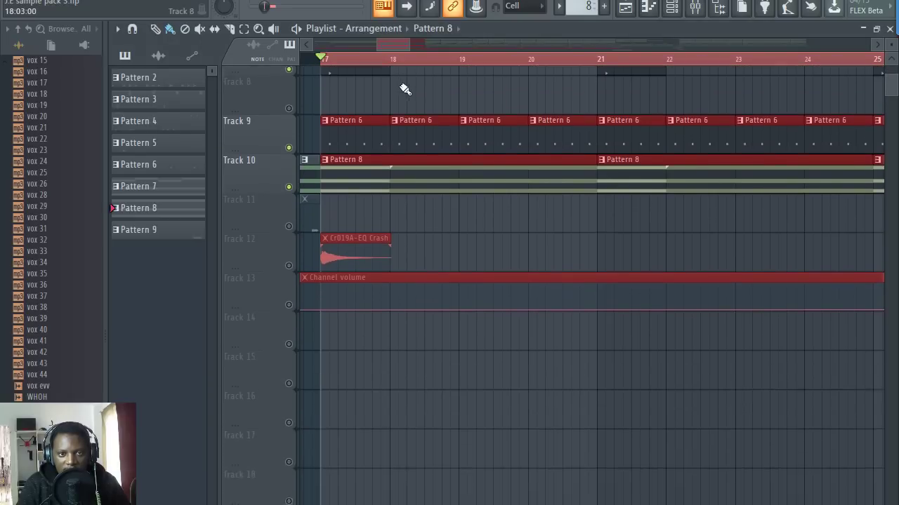
pyautogui.scroll(-4, 402, 65)
pyautogui.scroll(-2, 399, 68)
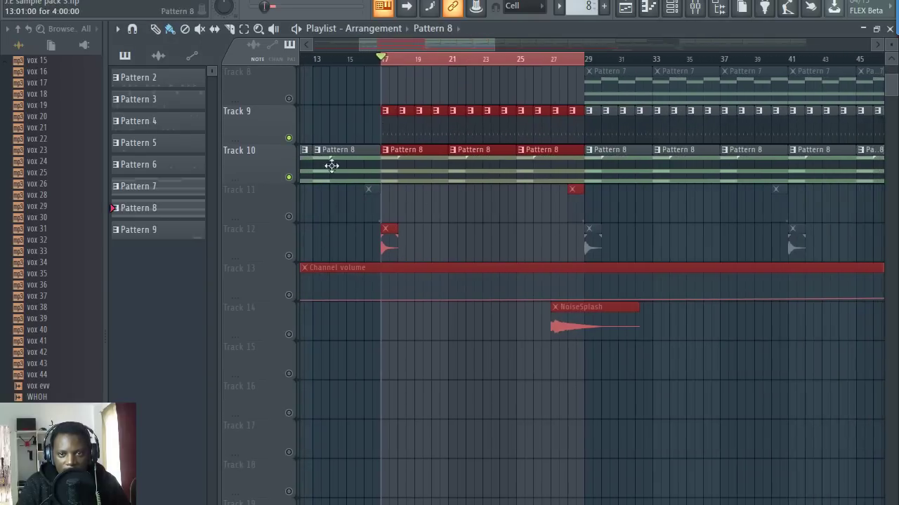
pyautogui.scroll(-4, 475, 66)
pyautogui.scroll(4, 531, 108)
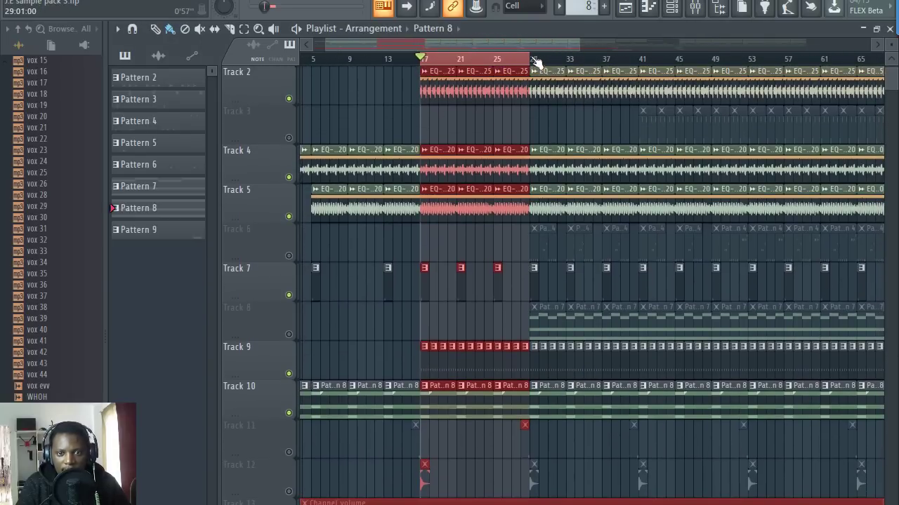
pyautogui.scroll(2, 571, 65)
pyautogui.scroll(5, 481, 64)
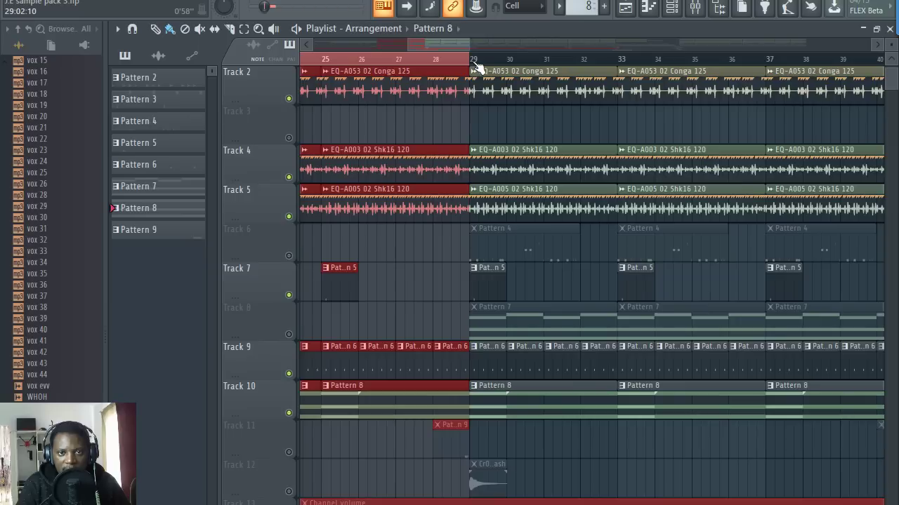
pyautogui.click(476, 65)
pyautogui.moveTo(475, 65); pyautogui.dragTo(768, 65)
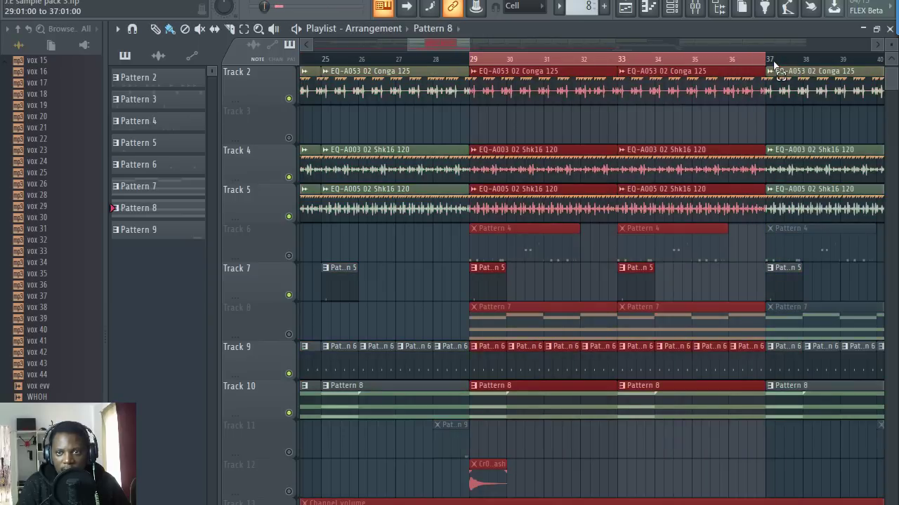
pyautogui.scroll(1, 587, 65)
pyautogui.scroll(3, 589, 66)
pyautogui.press('space')
# Unmute playlist Track 6, open its Pattern 4 and enable the Kabza Log# mixer track.
pyautogui.click(289, 257)
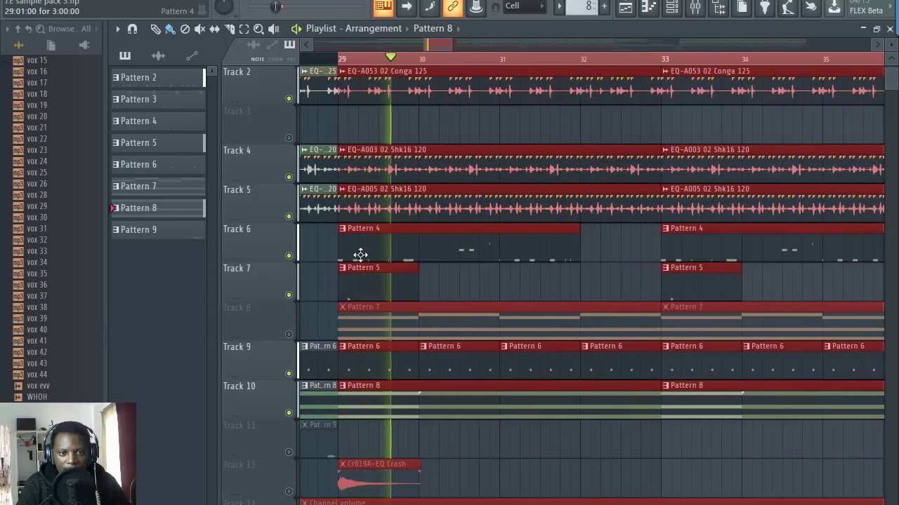
pyautogui.doubleClick(363, 257)
pyautogui.click(337, 45)
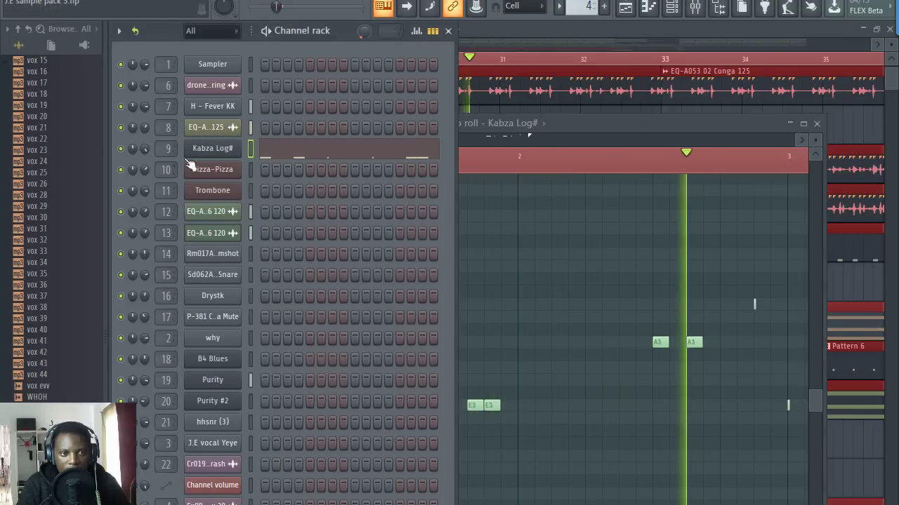
pyautogui.doubleClick(167, 149)
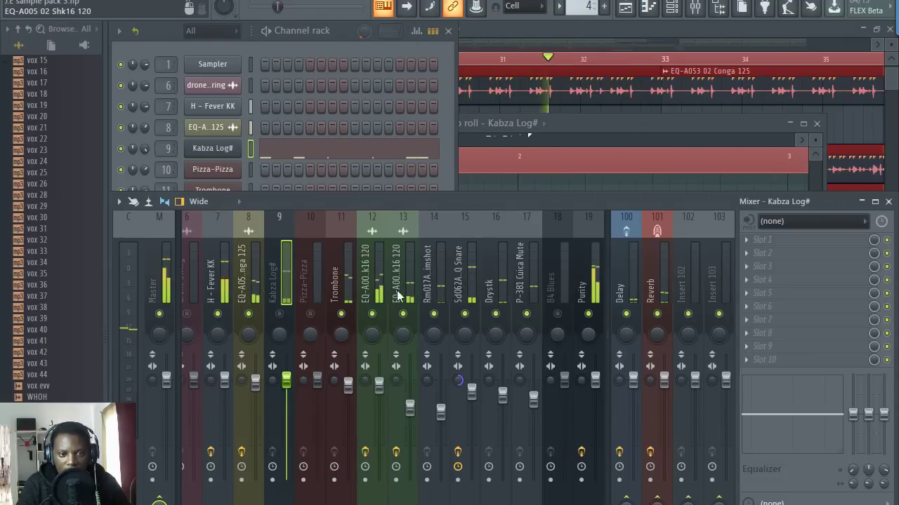
pyautogui.click(280, 313)
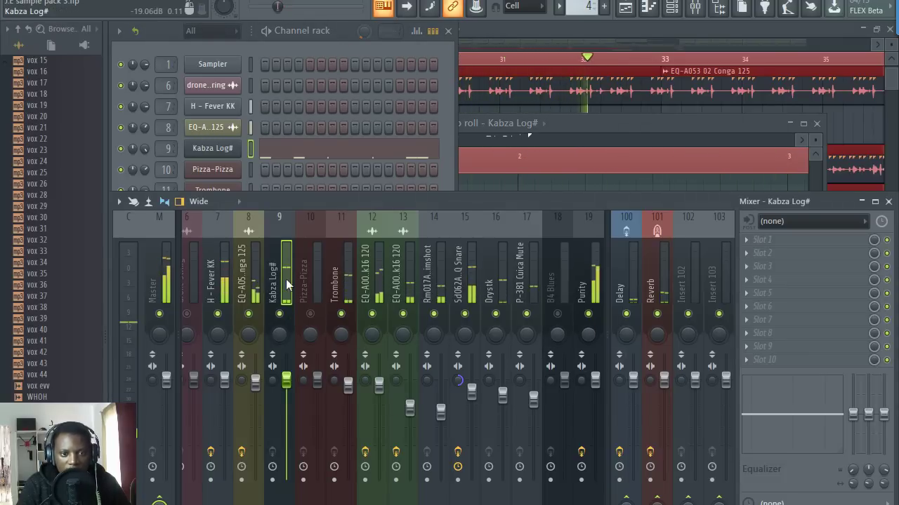
# Insert Fruity Parametric EQ 2 in slot 4 of the Kabza Log# mixer track and load the 30Hz + 18kHz cut preset.
pyautogui.click(807, 281)
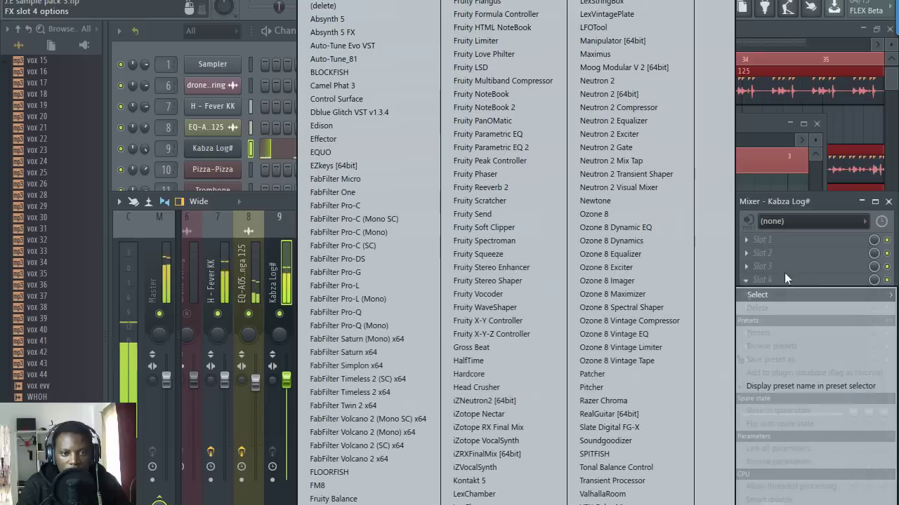
pyautogui.click(507, 147)
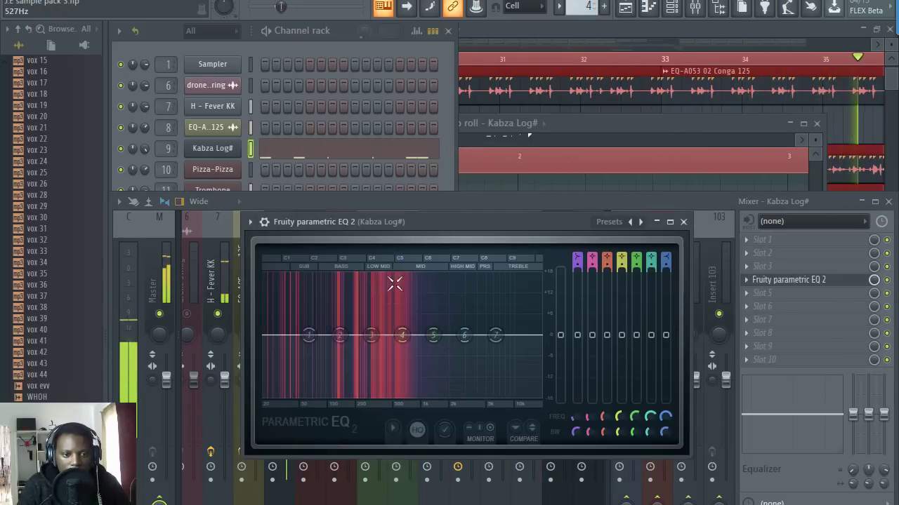
pyautogui.press('space')
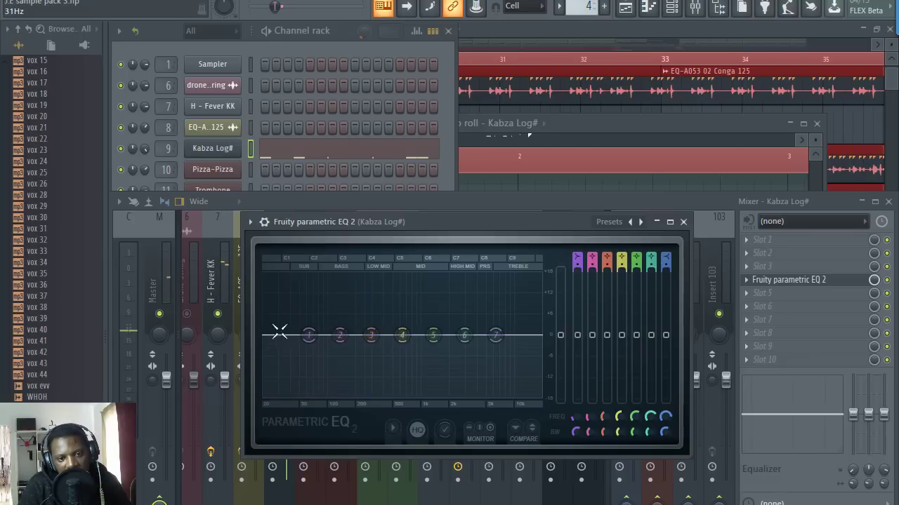
pyautogui.rightClick(641, 223)
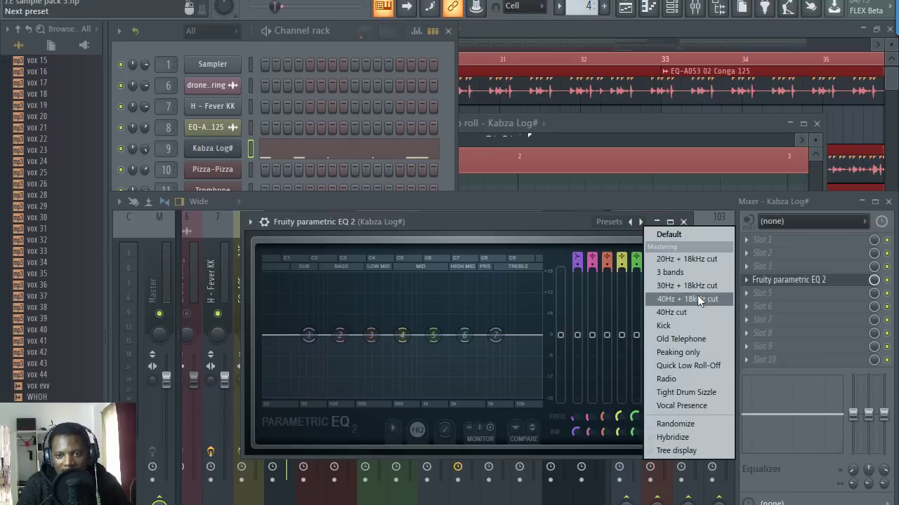
pyautogui.click(694, 285)
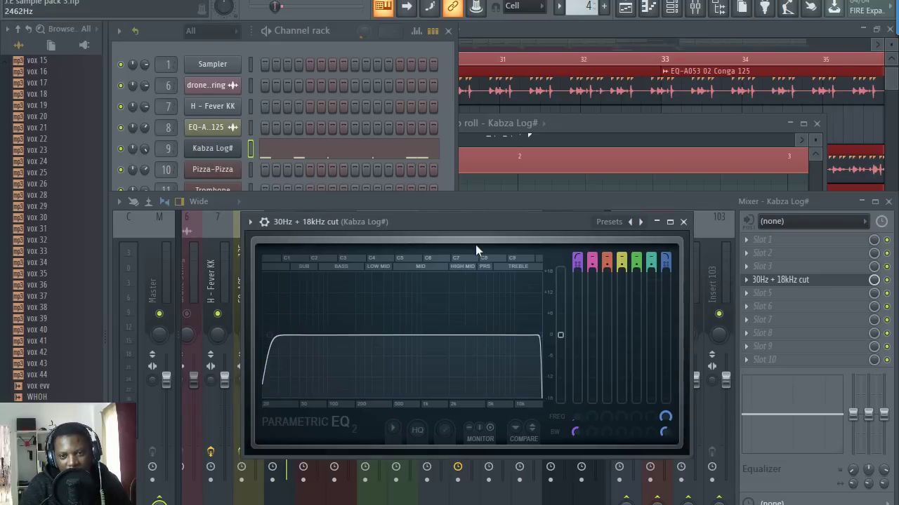
# Listen to the equalized Kabza Log# in the loop, close its EQ and lower its mixer fader slightly.
pyautogui.press('space')
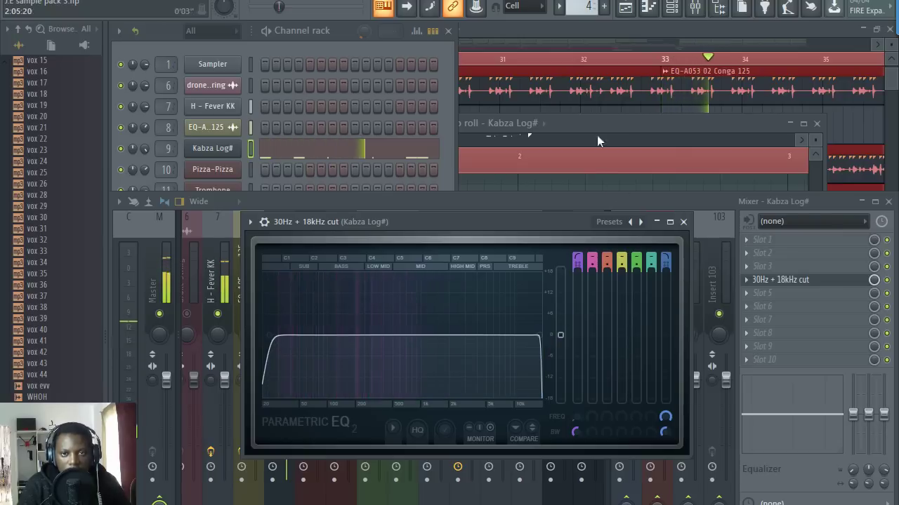
pyautogui.click(683, 222)
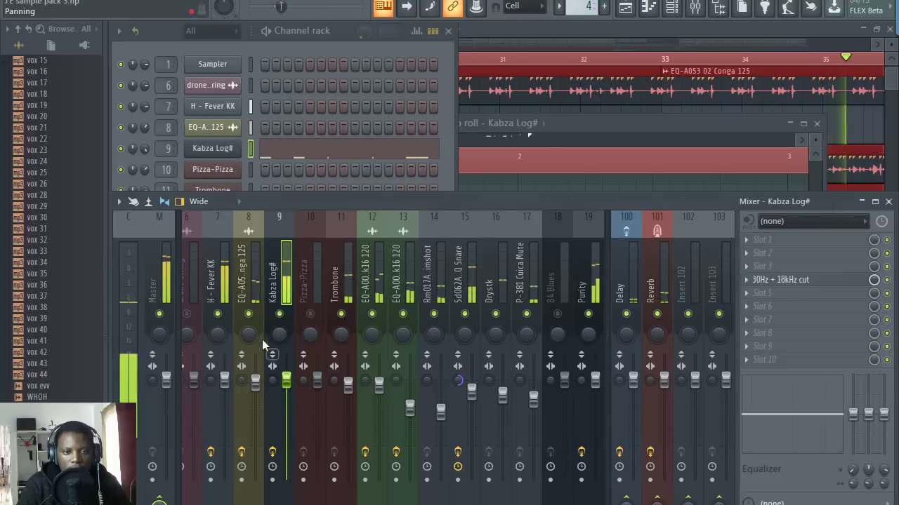
pyautogui.click(290, 383)
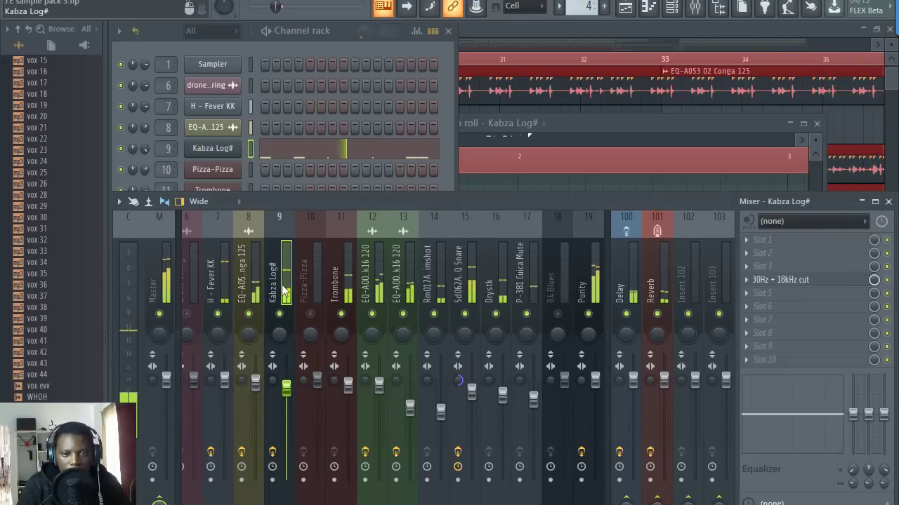
# Unmute playlist Track 8, open its Pattern 7 and bring up the Purity #2 channel's mixer track.
pyautogui.click(596, 31)
pyautogui.scroll(-2, 386, 226)
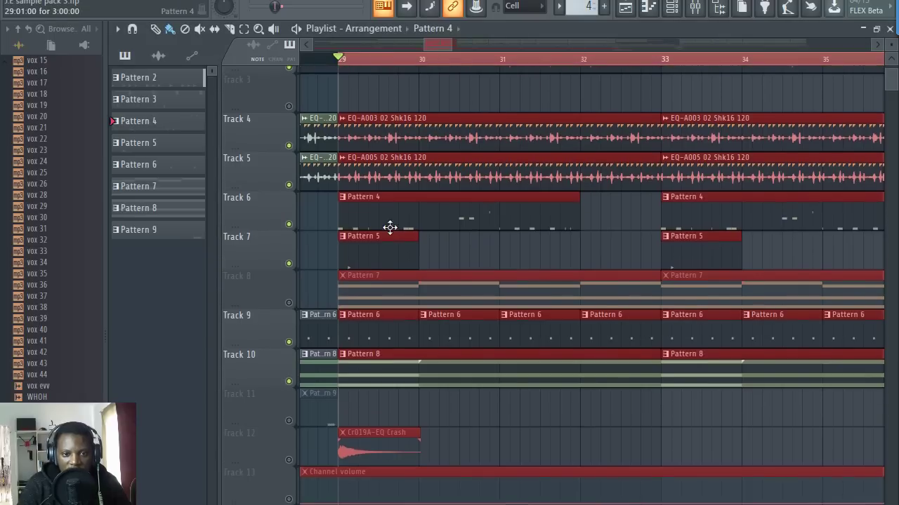
pyautogui.click(288, 296)
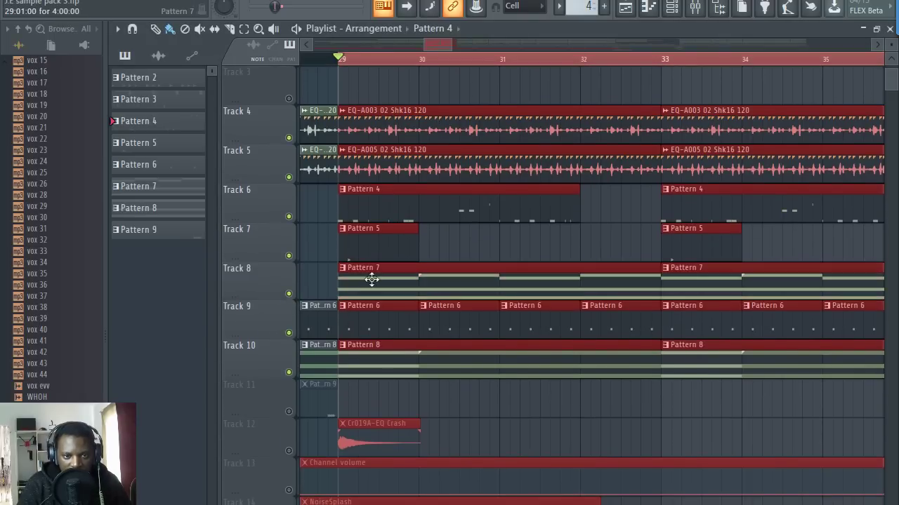
pyautogui.doubleClick(372, 283)
pyautogui.click(339, 47)
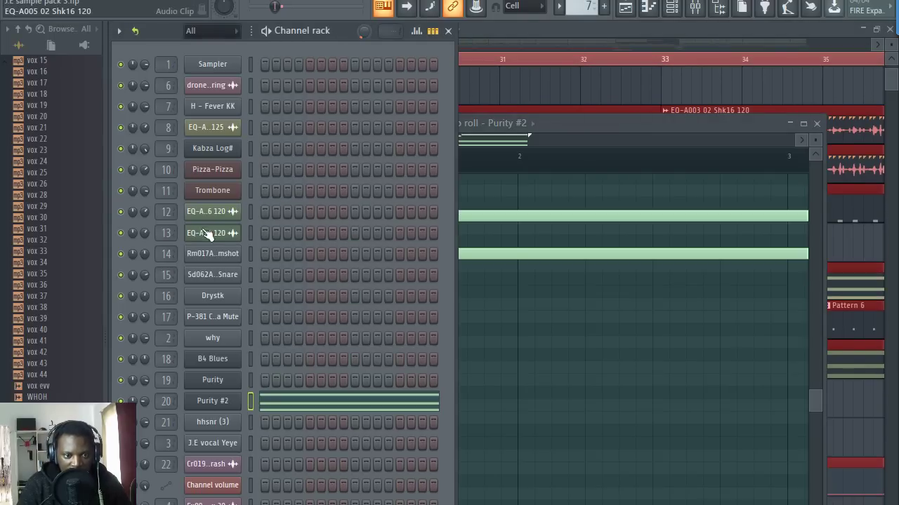
pyautogui.doubleClick(166, 401)
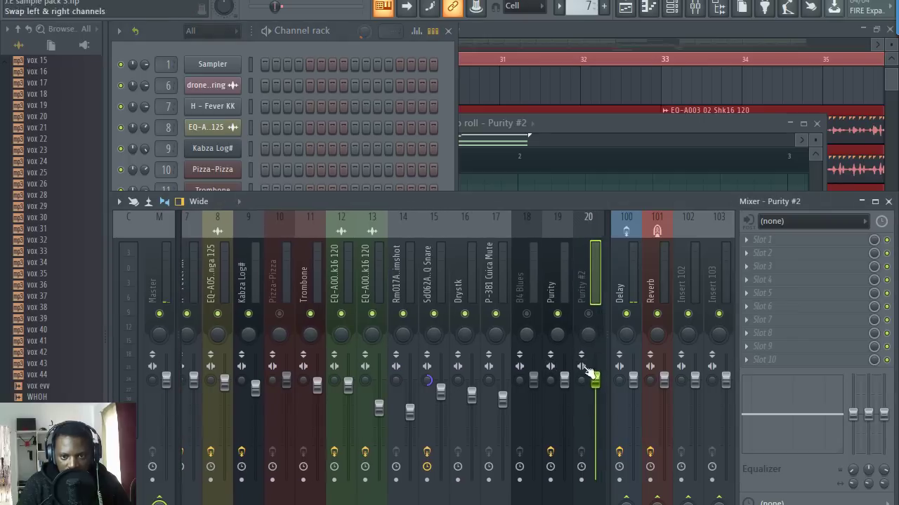
# Enable the Purity #2 mixer track and reset its volume fader to the default level.
pyautogui.click(588, 313)
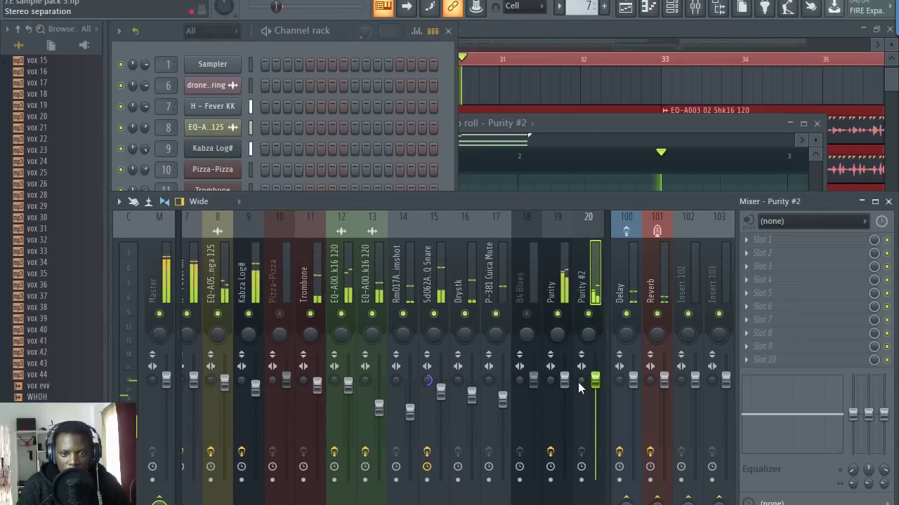
pyautogui.rightClick(595, 384)
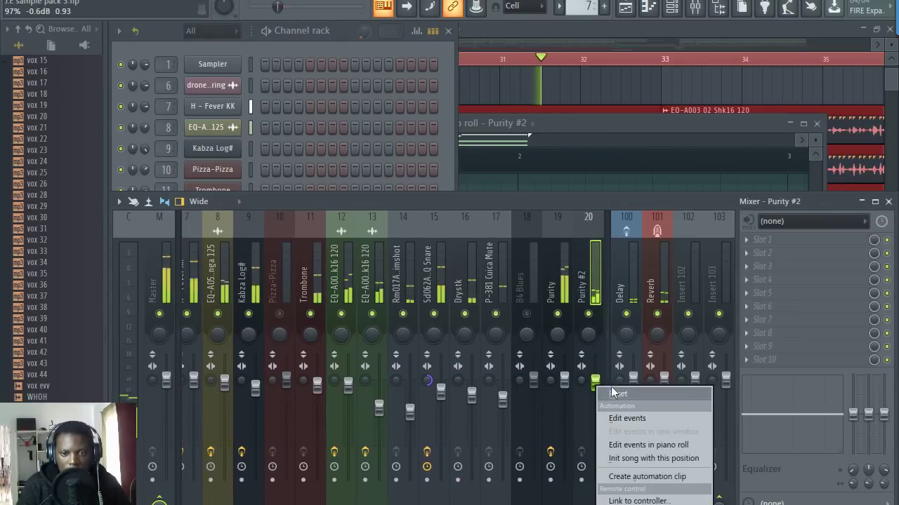
pyautogui.click(612, 392)
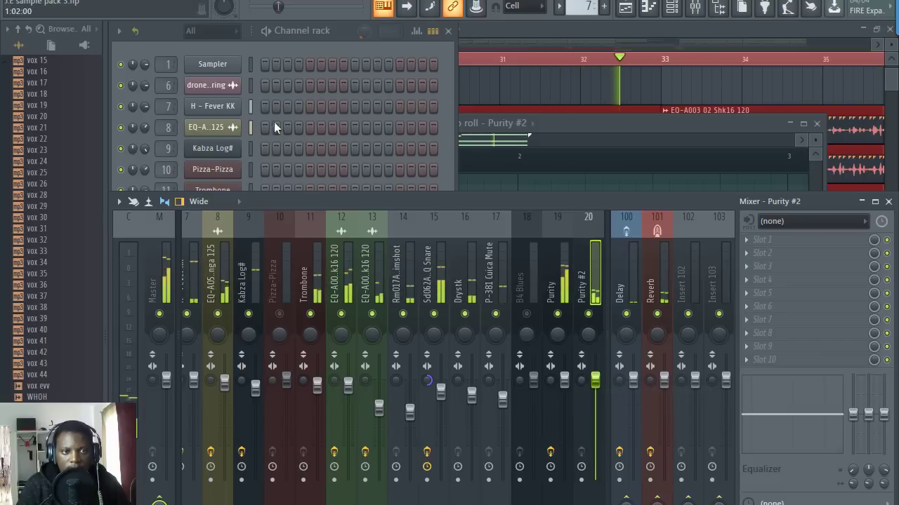
# Return to the playlist and unmute all its tracks by soloing and unsoloing Track 11.
pyautogui.click(540, 30)
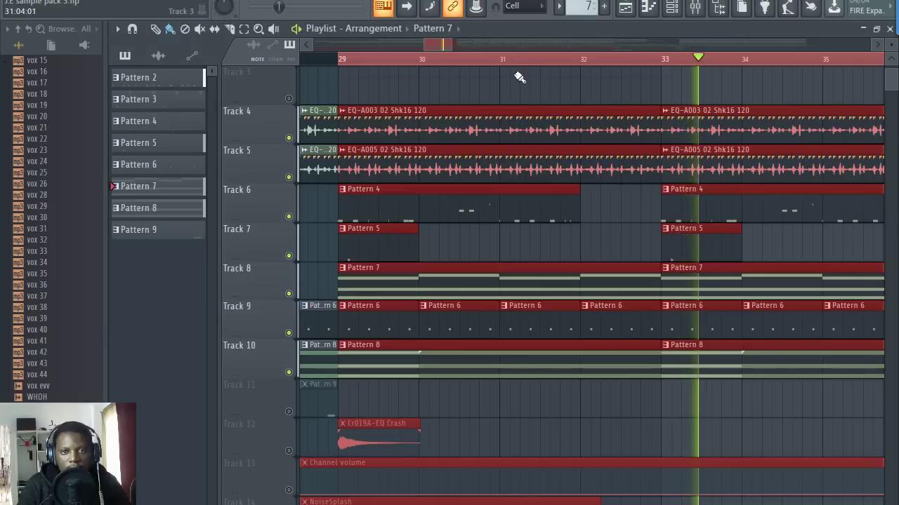
pyautogui.scroll(-5, 511, 63)
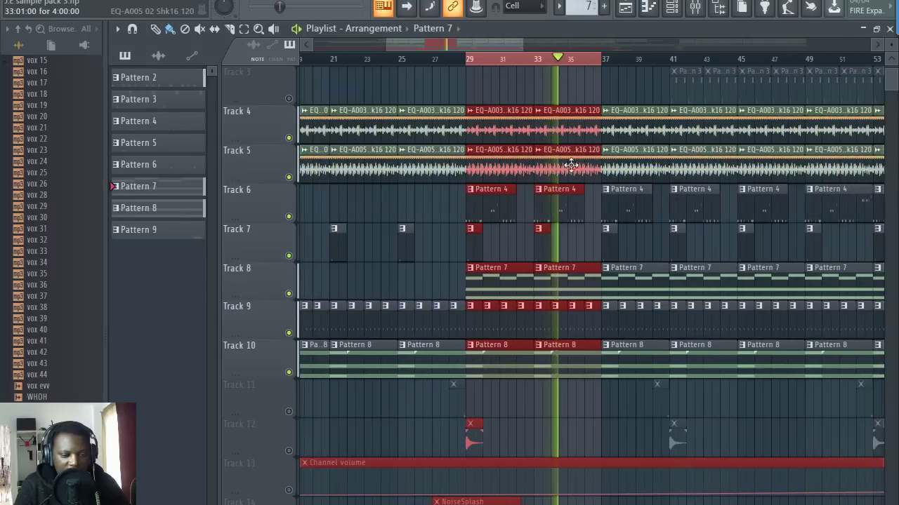
pyautogui.scroll(4, 586, 161)
pyautogui.scroll(-5, 586, 161)
pyautogui.rightClick(289, 375)
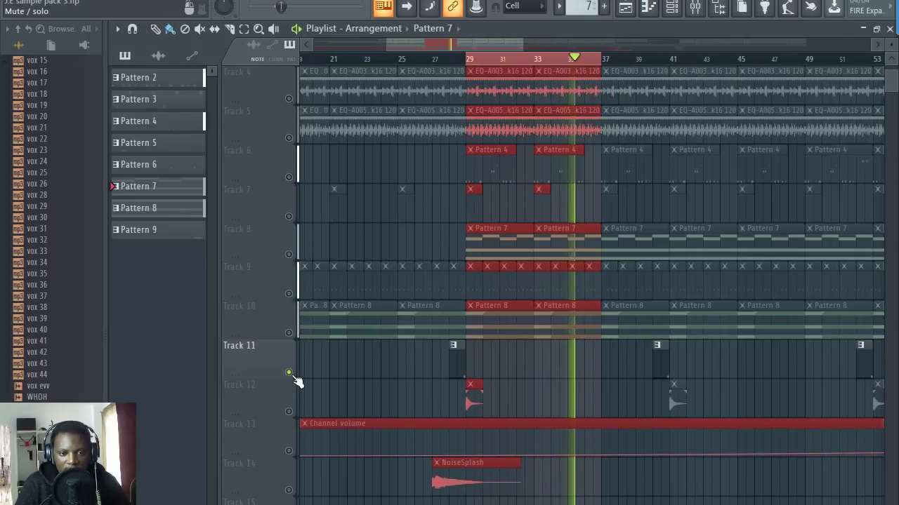
pyautogui.rightClick(289, 375)
# Bring up the mixer and enable all its tracks by soloing and unsoloing Purity #2.
pyautogui.click(698, 8)
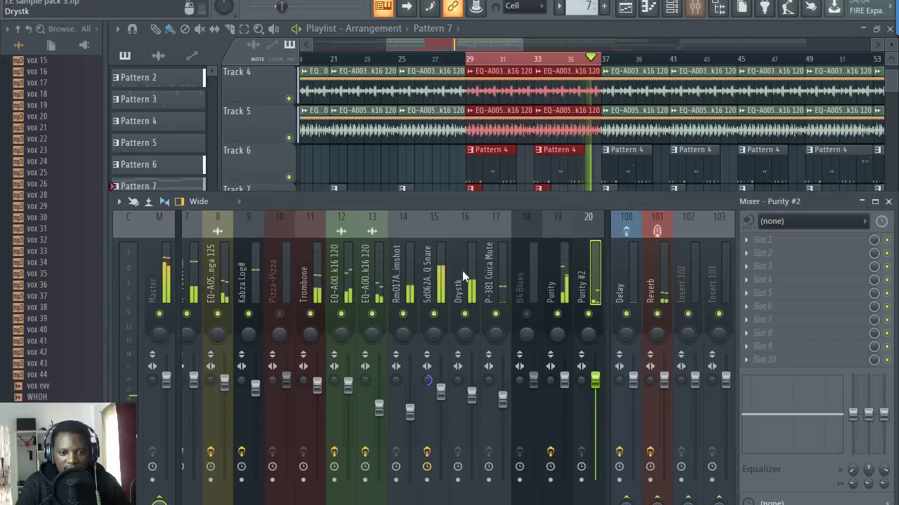
pyautogui.rightClick(589, 314)
pyautogui.rightClick(589, 314)
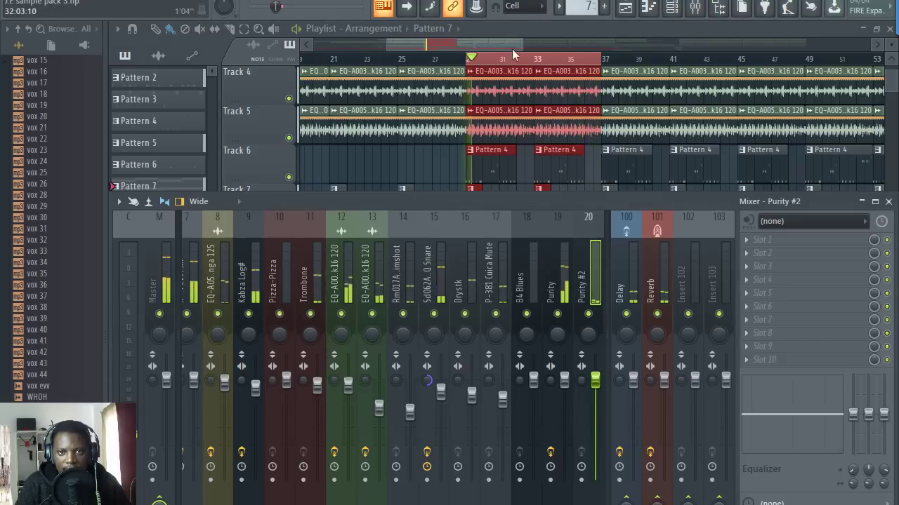
# Open the Cr019A-EQ Crash clip on playlist Track 12, bring up its mixer track and listen to it from bar 29.
pyautogui.click(487, 67)
pyautogui.scroll(5, 481, 61)
pyautogui.press('space')
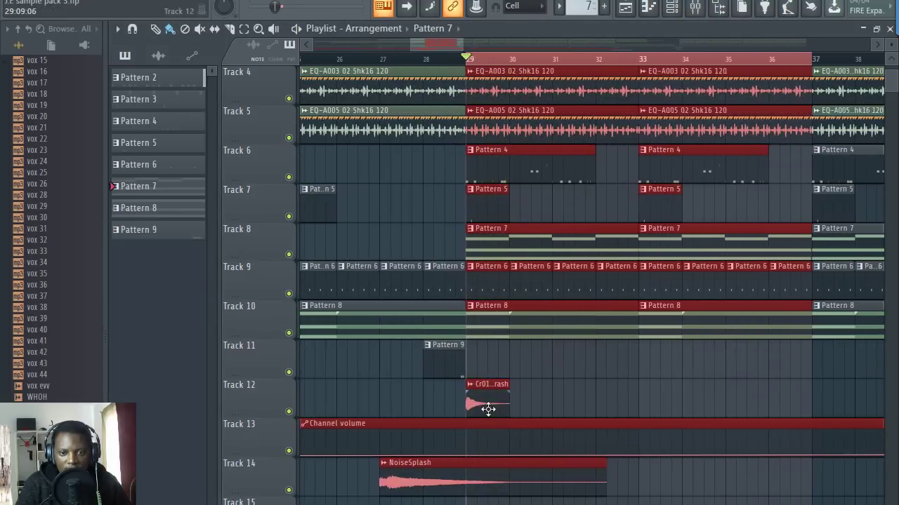
pyautogui.doubleClick(485, 409)
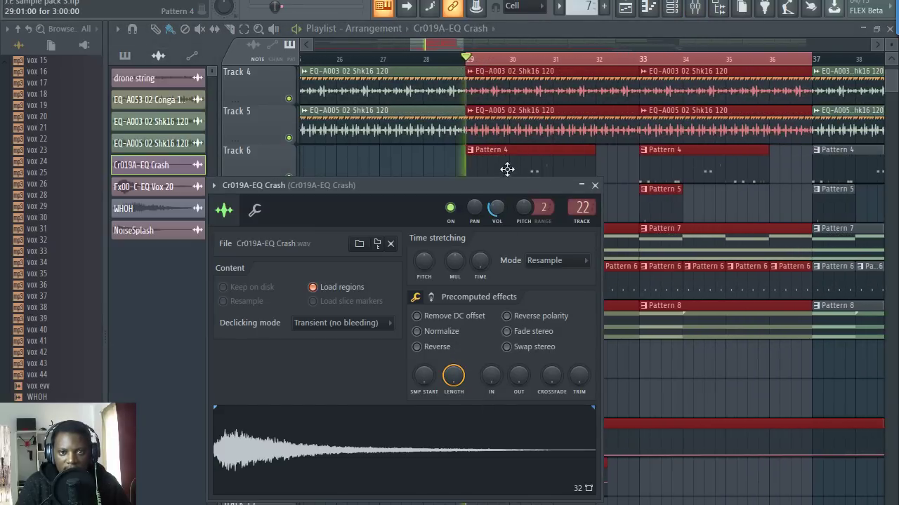
pyautogui.click(582, 207)
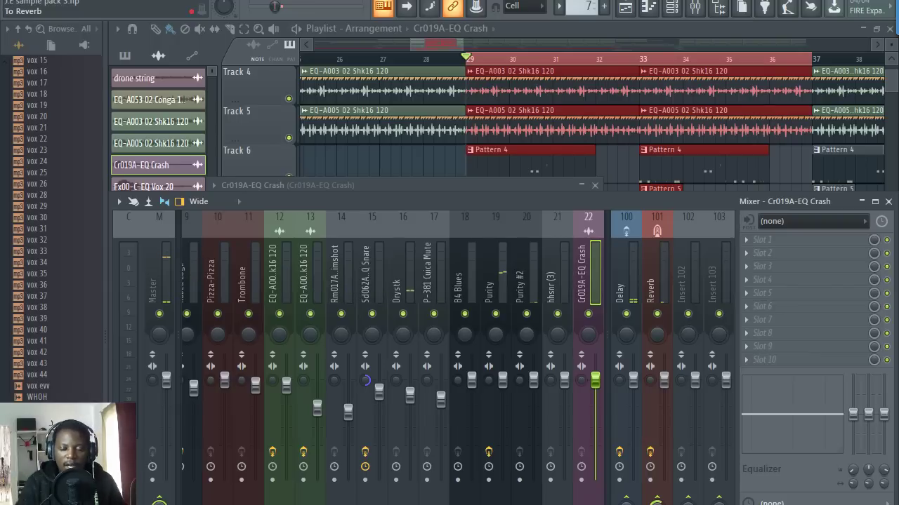
pyautogui.press('space')
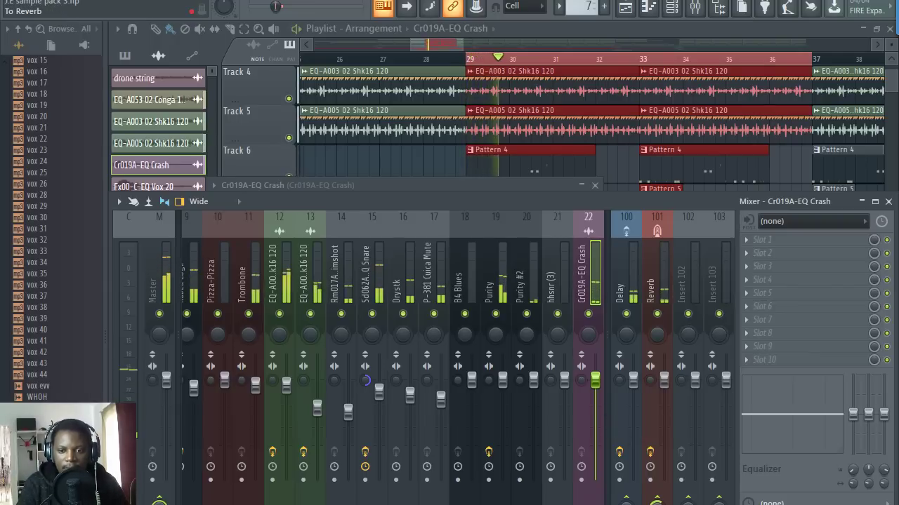
# Play the arrangement from bar 27 and open the channel settings of the NoiseSplash clip on Track 14.
pyautogui.click(457, 49)
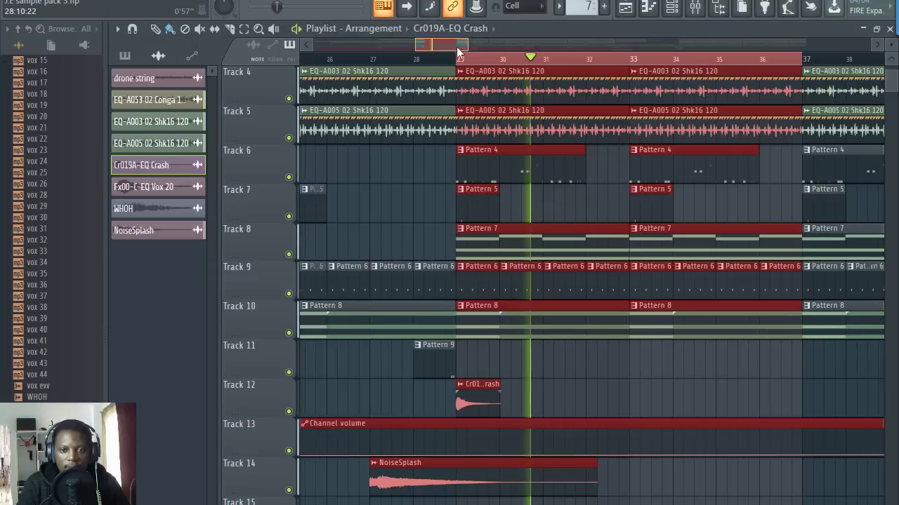
pyautogui.moveTo(457, 48); pyautogui.dragTo(459, 47)
pyautogui.scroll(-2, 454, 46)
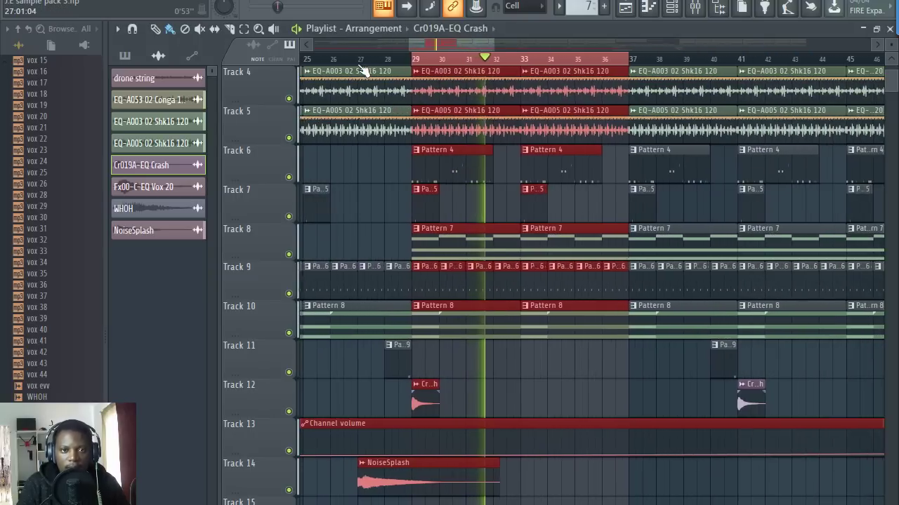
pyautogui.doubleClick(360, 63)
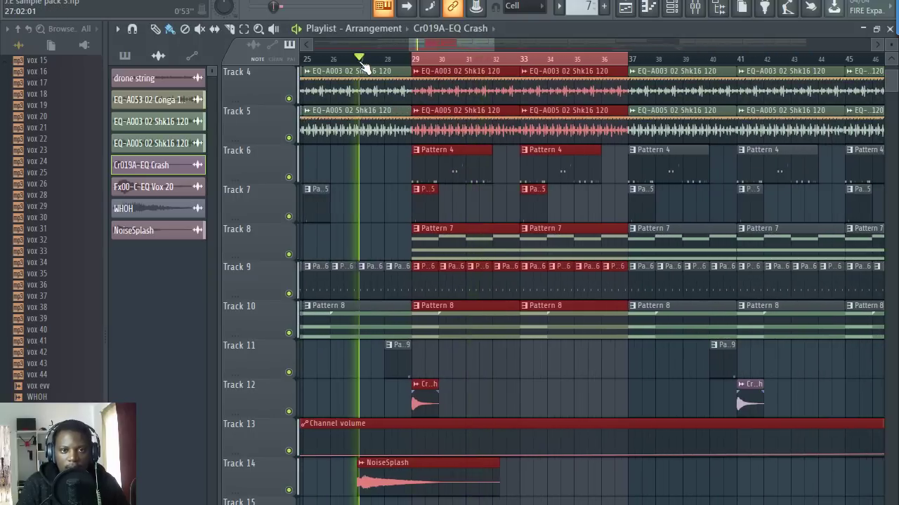
pyautogui.doubleClick(402, 470)
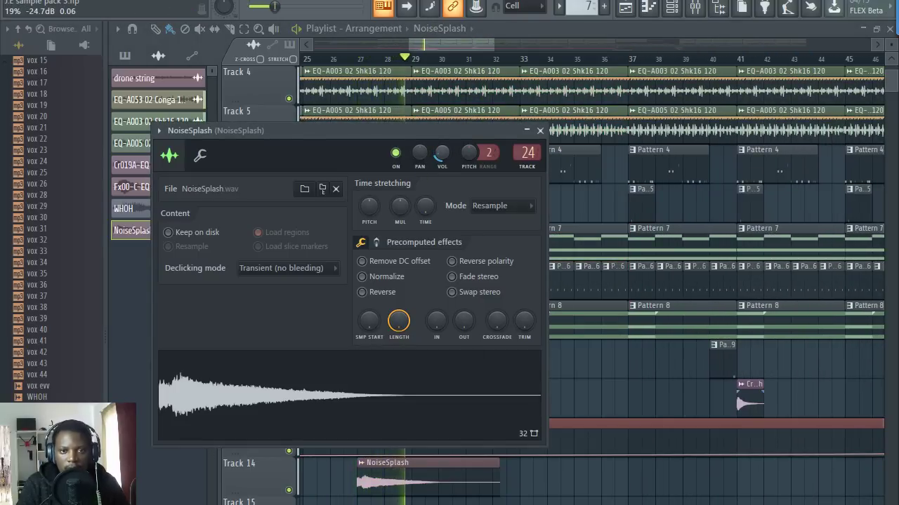
# Stop playback, open Pattern 9 on playlist Track 11 and bring up the hhsnr (3) channel's mixer track.
pyautogui.click(445, 50)
pyautogui.scroll(4, 393, 63)
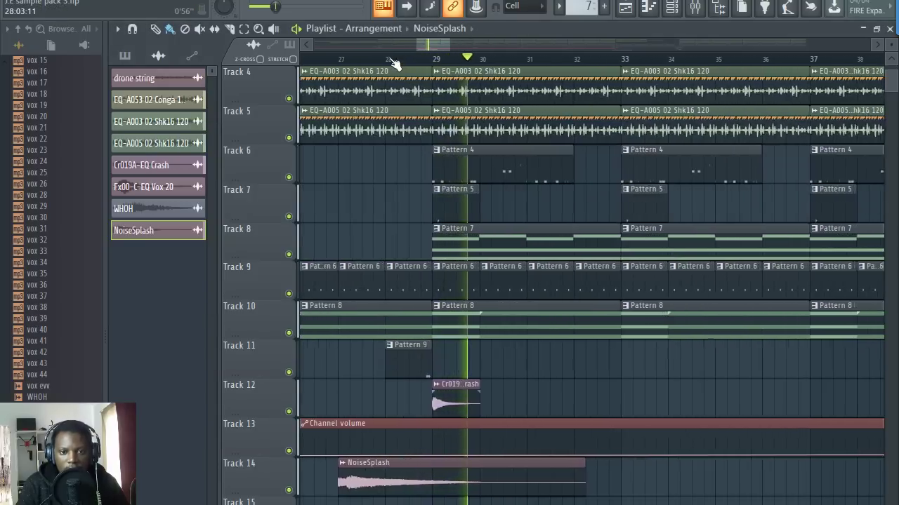
pyautogui.press('space')
pyautogui.doubleClick(442, 363)
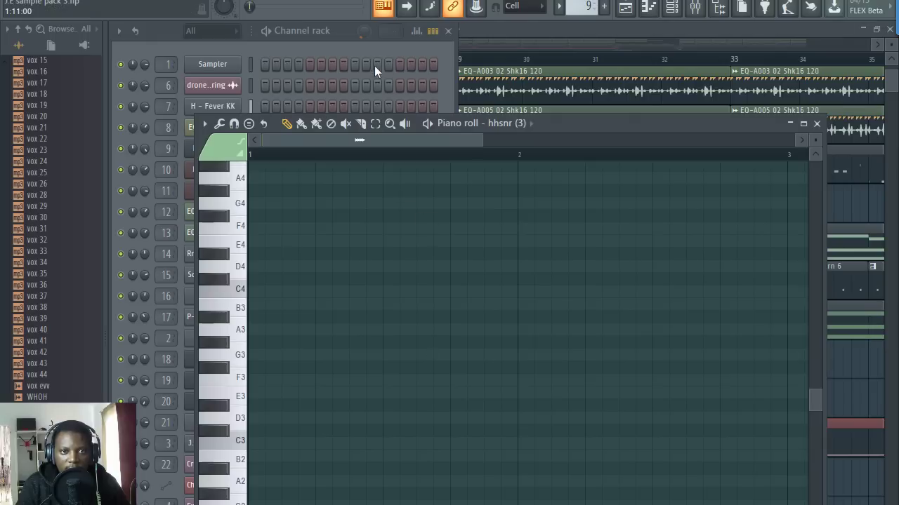
pyautogui.click(339, 64)
pyautogui.doubleClick(168, 420)
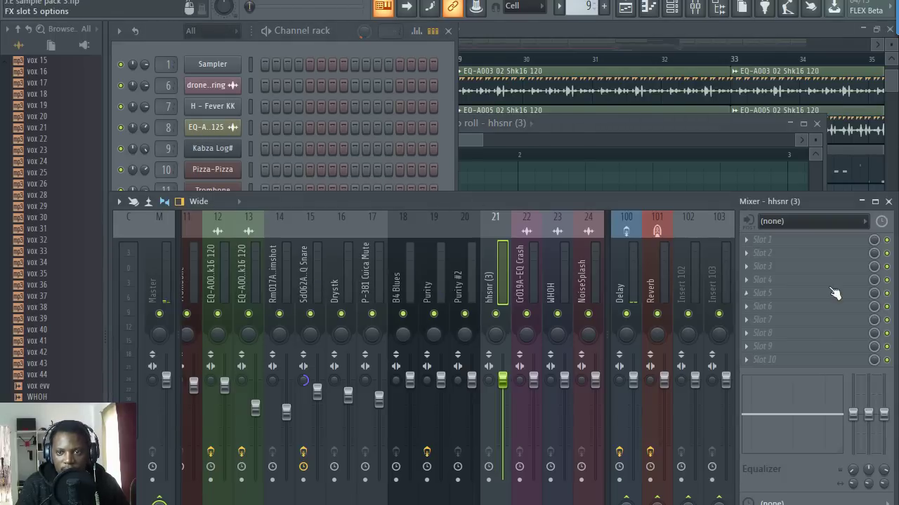
# Insert Fruity Compressor in slot 4 of the hhsnr (3) mixer track.
pyautogui.click(762, 280)
pyautogui.moveTo(761, 295)
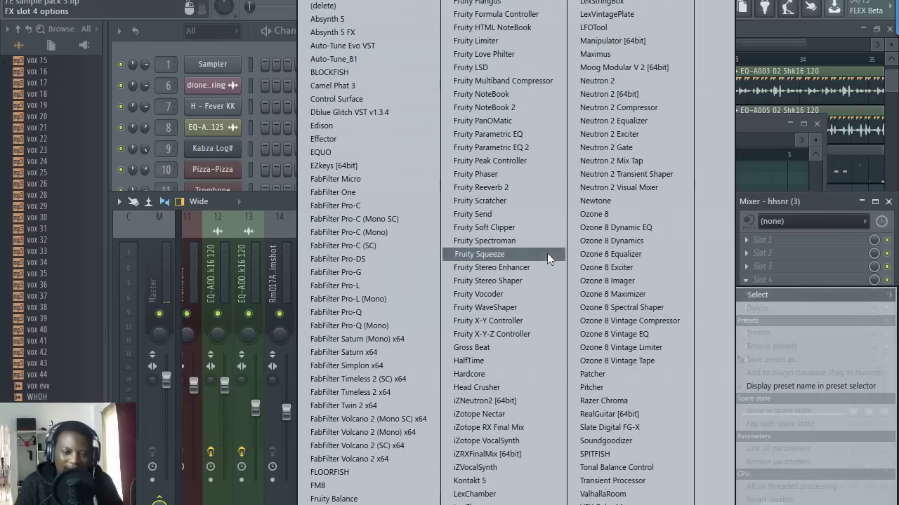
pyautogui.click(351, 504)
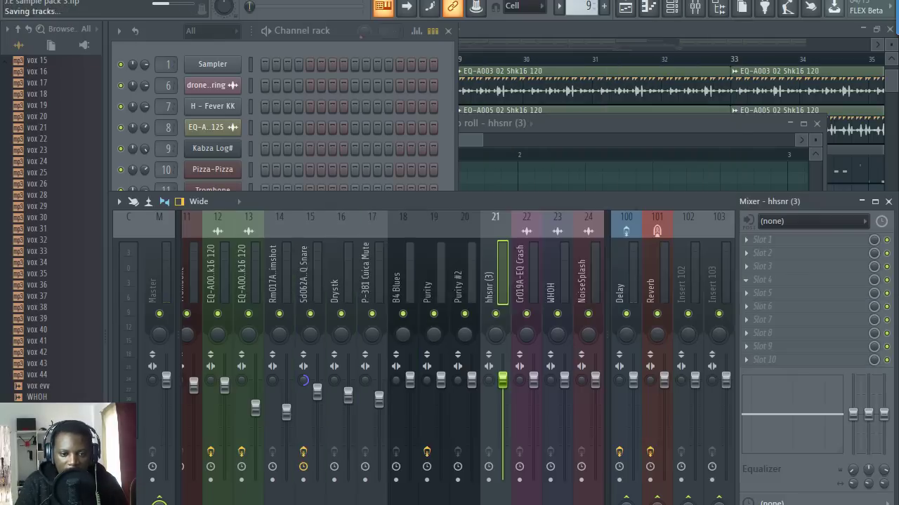
pyautogui.moveTo(386, 223); pyautogui.dragTo(415, 248)
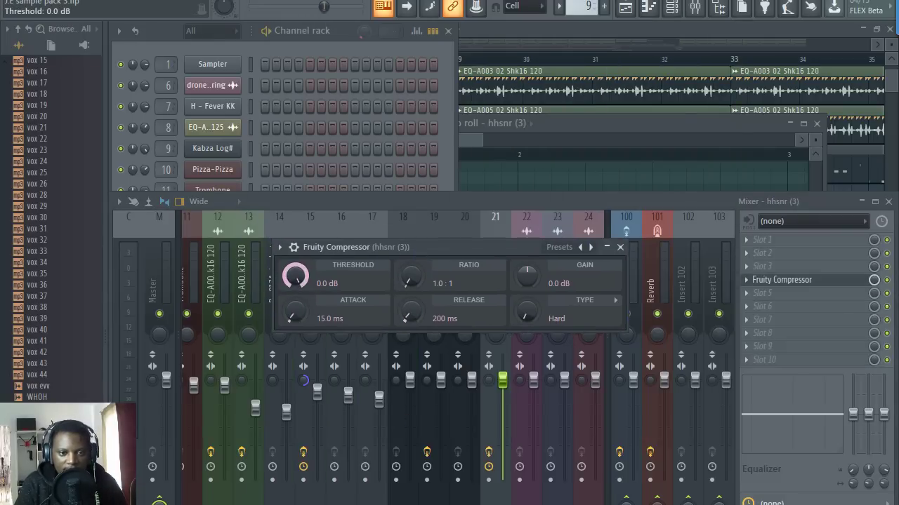
# Set the hhsnr (3) compressor to a -22.2 dB threshold, 3.5:1 ratio and about 319 ms release during playback.
pyautogui.moveTo(295, 276); pyautogui.dragTo(294, 309)
pyautogui.press('space')
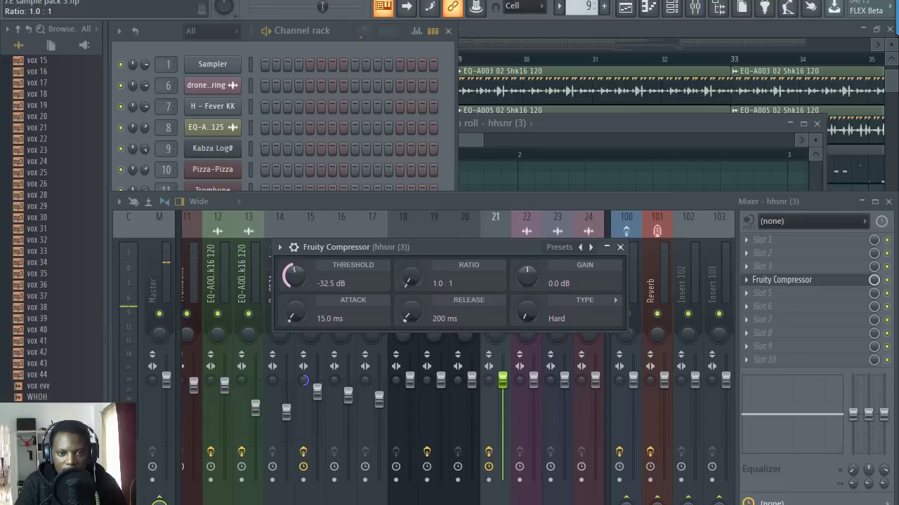
pyautogui.moveTo(408, 278); pyautogui.dragTo(409, 260)
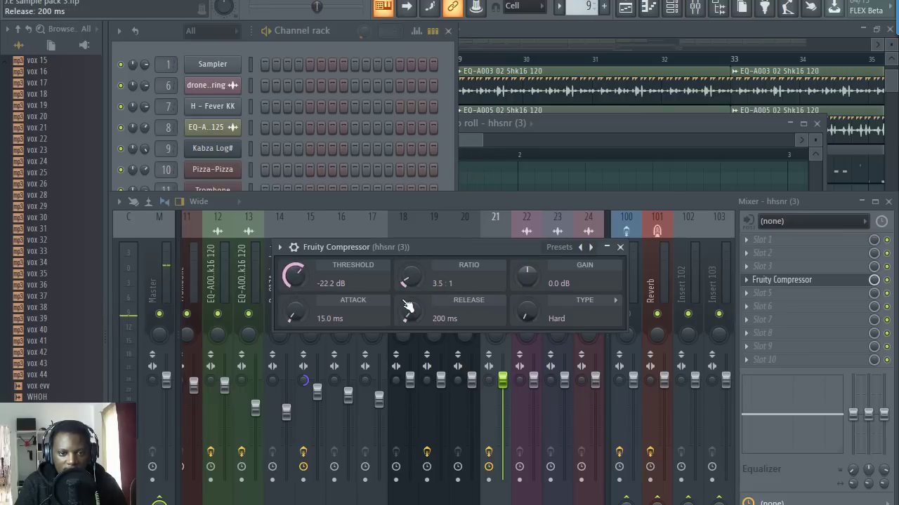
pyautogui.moveTo(405, 313); pyautogui.dragTo(405, 307)
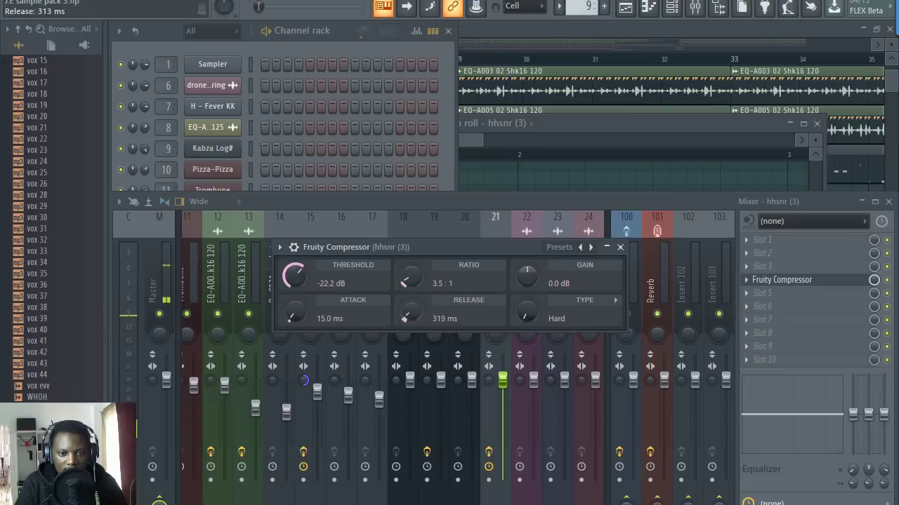
# Insert Fruity Parametric EQ 2 in slot 5 of hhsnr (3), lower bands 1 and 7 and raise band 4 slightly.
pyautogui.click(823, 300)
pyautogui.click(523, 153)
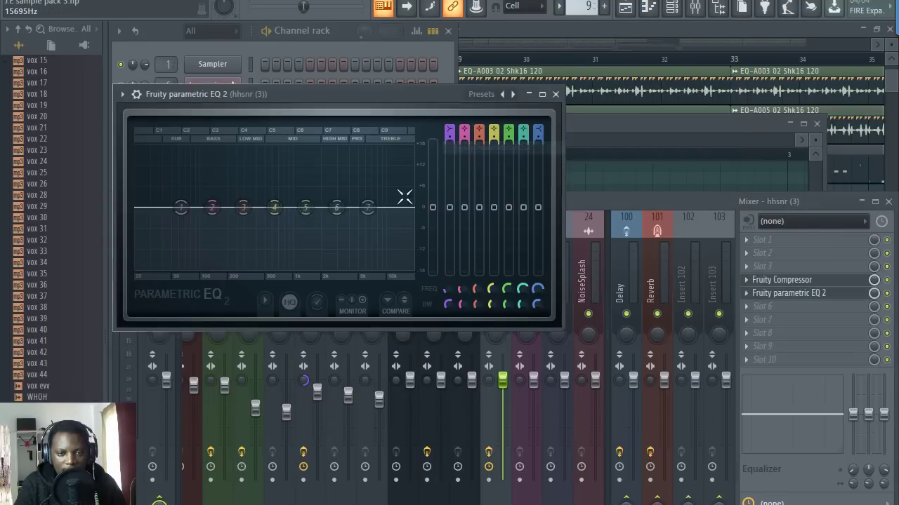
pyautogui.moveTo(367, 207); pyautogui.dragTo(321, 237)
pyautogui.moveTo(274, 208); pyautogui.dragTo(278, 198)
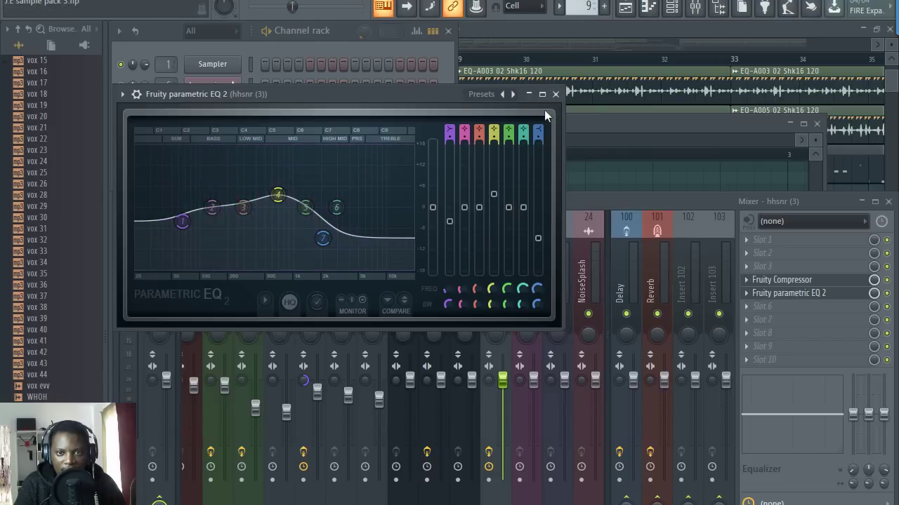
pyautogui.click(555, 94)
# Insert Head Crusher in slot 6 of the hhsnr (3) mixer track and raise its drive to about 18.3.
pyautogui.click(765, 306)
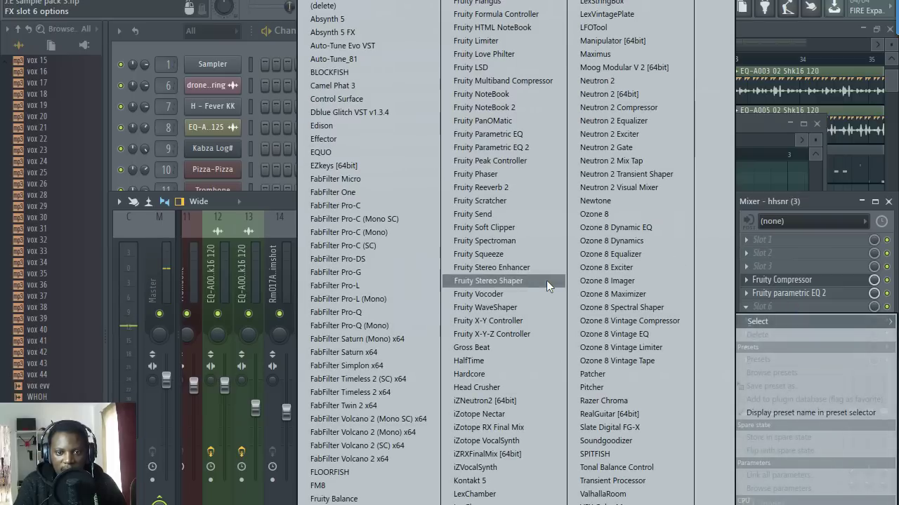
pyautogui.click(490, 387)
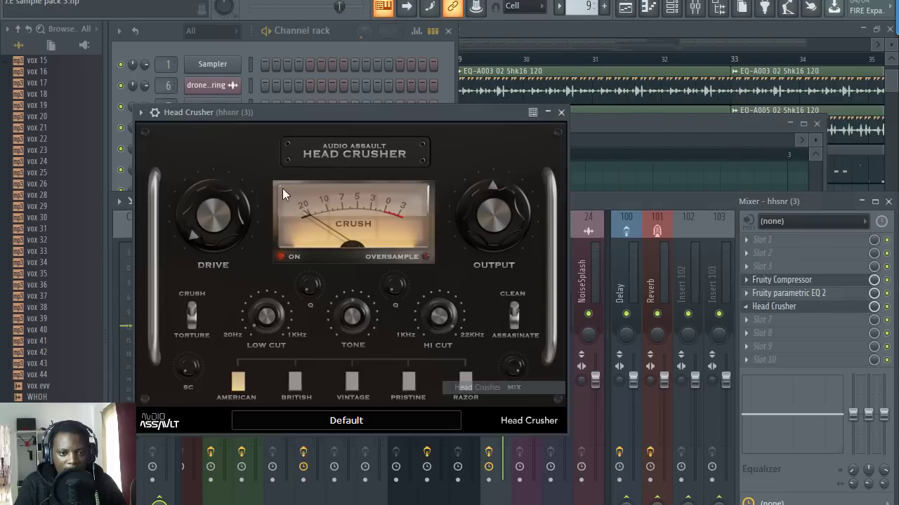
pyautogui.moveTo(320, 106); pyautogui.dragTo(441, 109)
pyautogui.moveTo(323, 213); pyautogui.dragTo(321, 193)
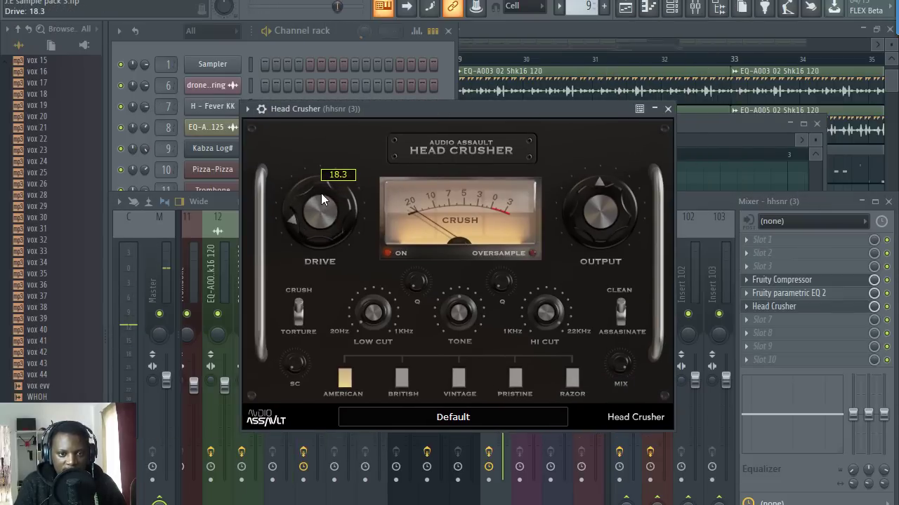
# Move Head Crusher ahead of Fruity Parametric EQ 2 in the hhsnr (3) effect chain and set its drive to about 33.1.
pyautogui.moveTo(790, 307); pyautogui.dragTo(789, 301)
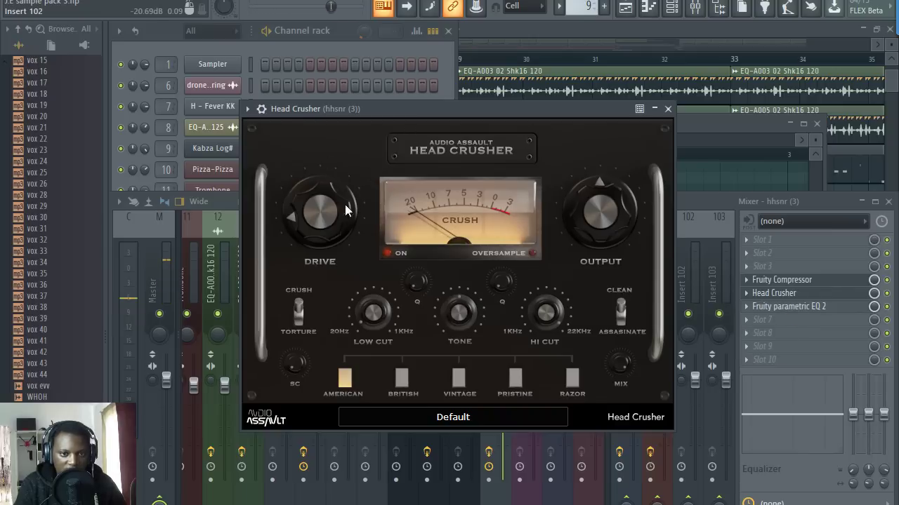
pyautogui.moveTo(798, 299)
pyautogui.mouseDown()
pyautogui.moveTo(798, 313)
pyautogui.moveTo(797, 298)
pyautogui.mouseUp()
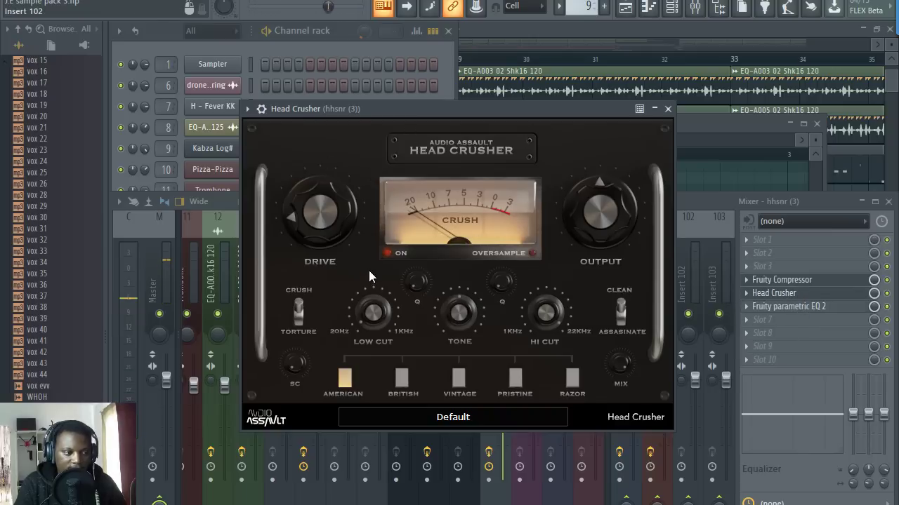
pyautogui.moveTo(309, 219); pyautogui.dragTo(312, 201)
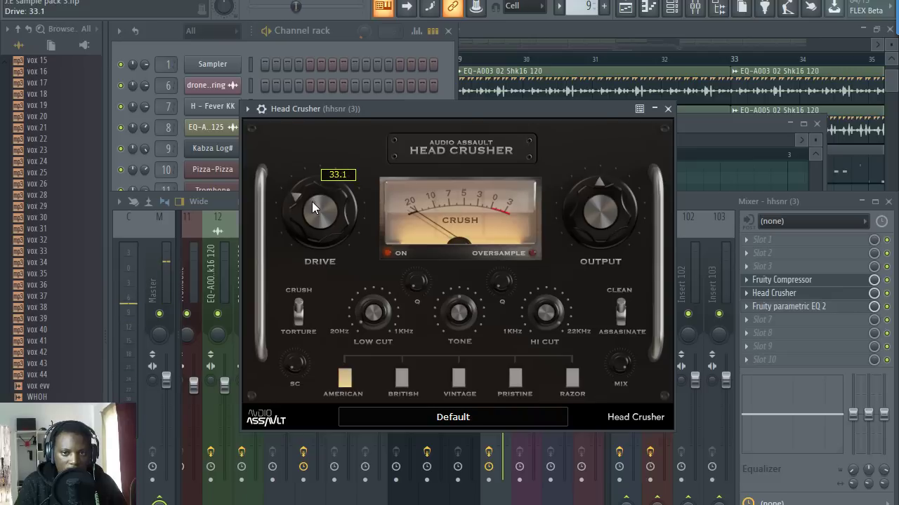
pyautogui.click(667, 109)
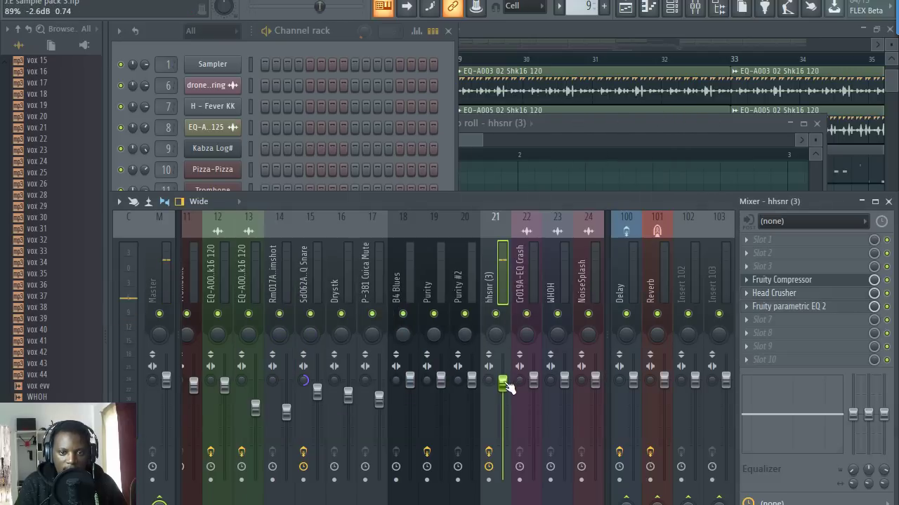
# Lower the hhsnr (3) mixer fader to about 80% and listen to the balance in the playlist from bar 28.
pyautogui.scroll(-3, 505, 390)
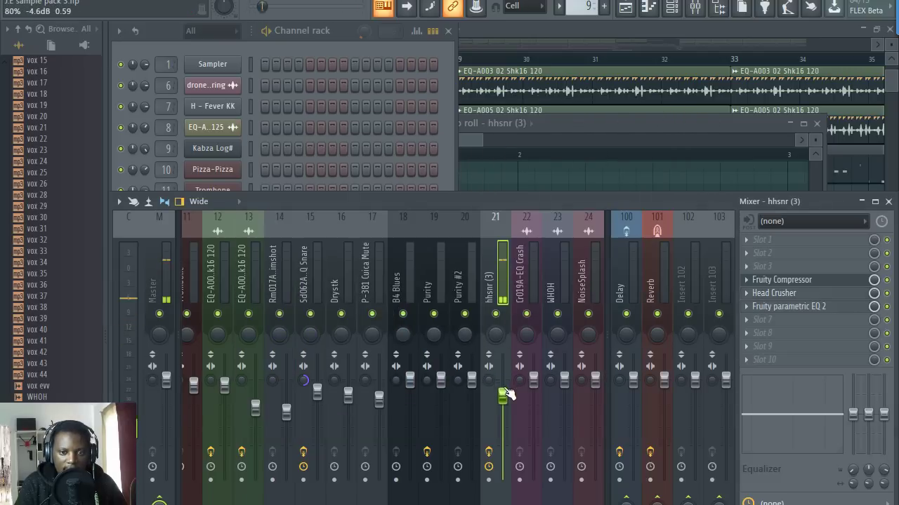
pyautogui.click(557, 31)
pyautogui.click(406, 62)
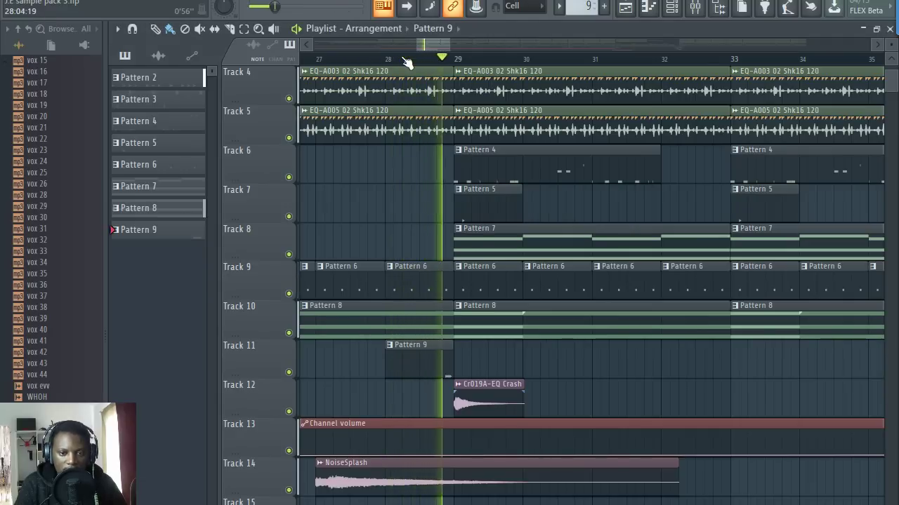
pyautogui.click(695, 6)
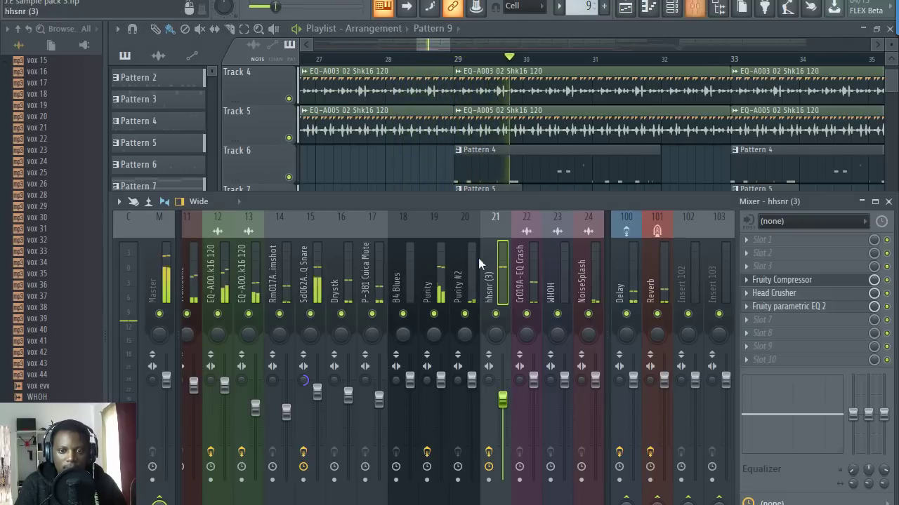
pyautogui.press('F9')
pyautogui.scroll(-2, 412, 60)
pyautogui.click(413, 60)
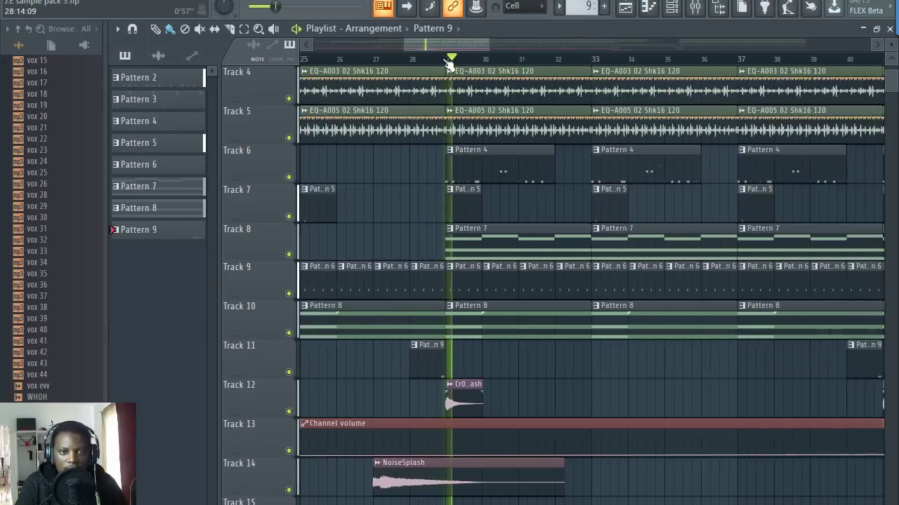
# Play the arrangement around bars 75 to 80 and listen to the transition into bar 77.
pyautogui.scroll(-2, 449, 61)
pyautogui.scroll(-3, 484, 61)
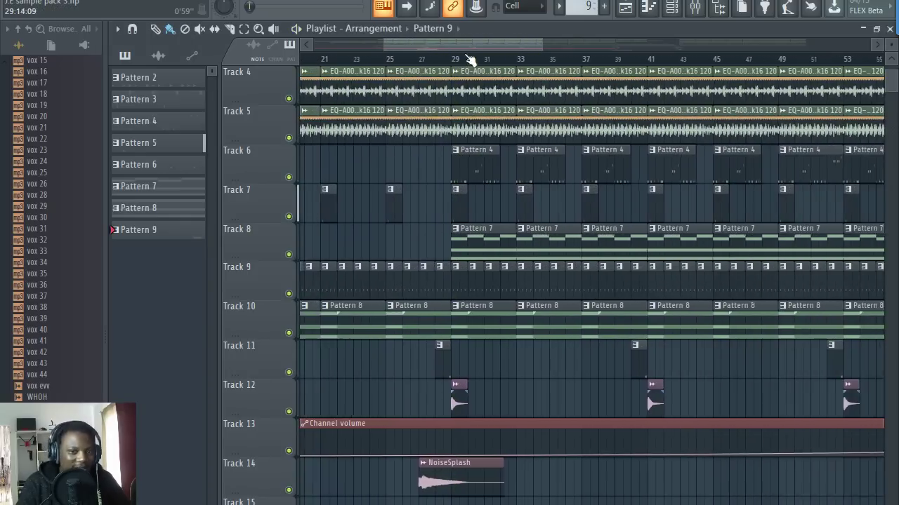
pyautogui.scroll(-2, 551, 67)
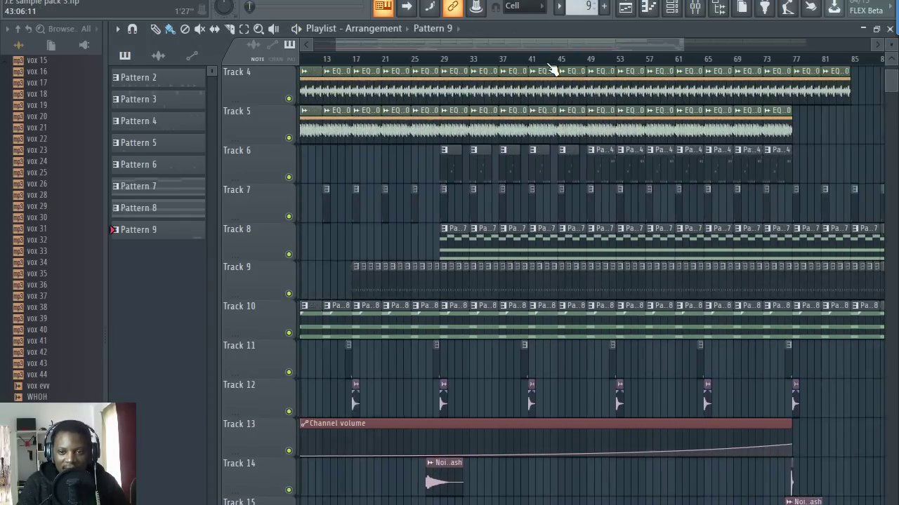
pyautogui.click(700, 63)
pyautogui.scroll(2, 544, 63)
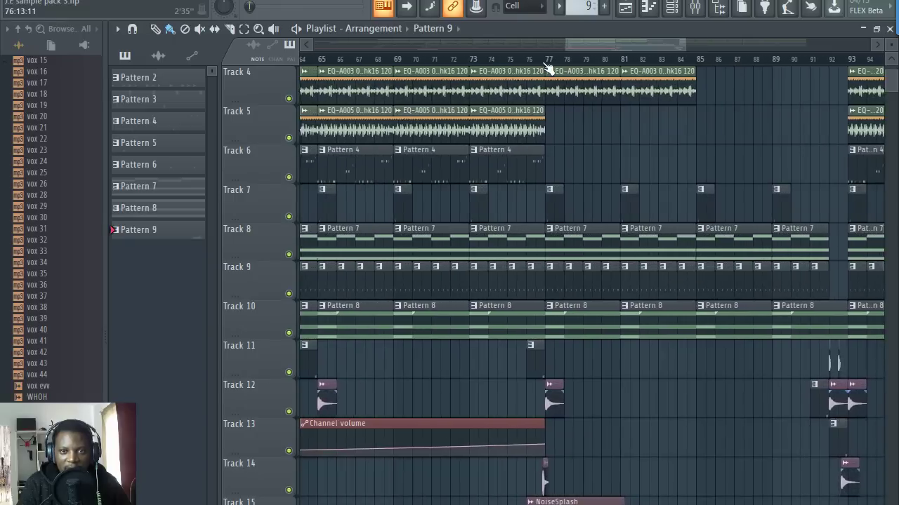
pyautogui.click(542, 61)
pyautogui.scroll(2, 544, 65)
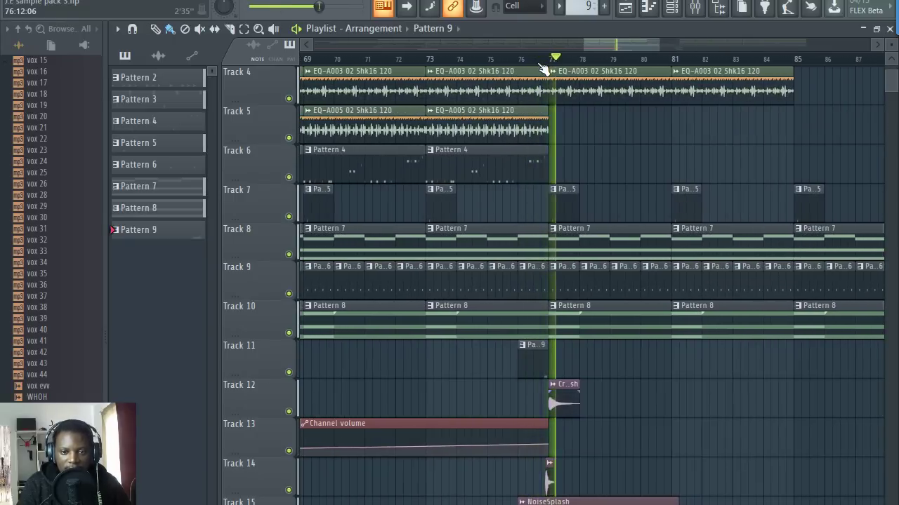
pyautogui.scroll(3, 542, 70)
pyautogui.scroll(-3, 551, 77)
pyautogui.scroll(-1, 559, 83)
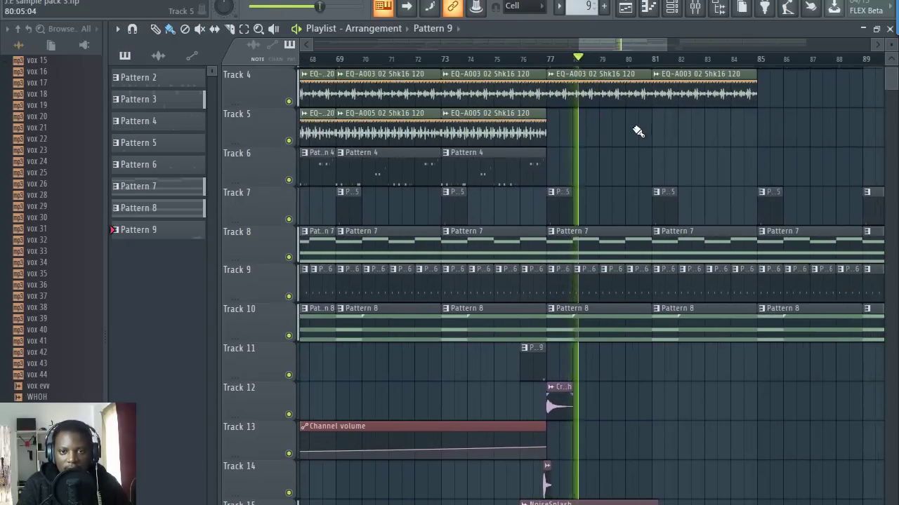
pyautogui.scroll(3, 637, 130)
pyautogui.click(507, 60)
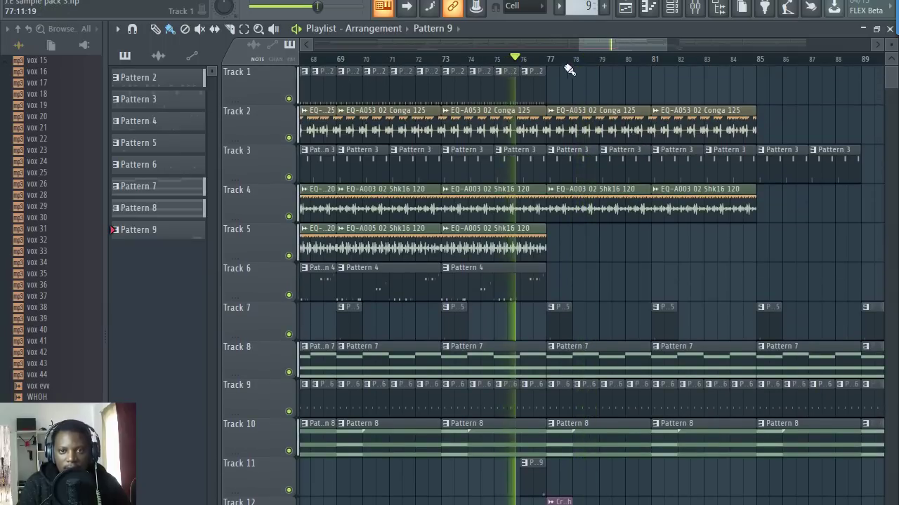
pyautogui.scroll(3, 583, 71)
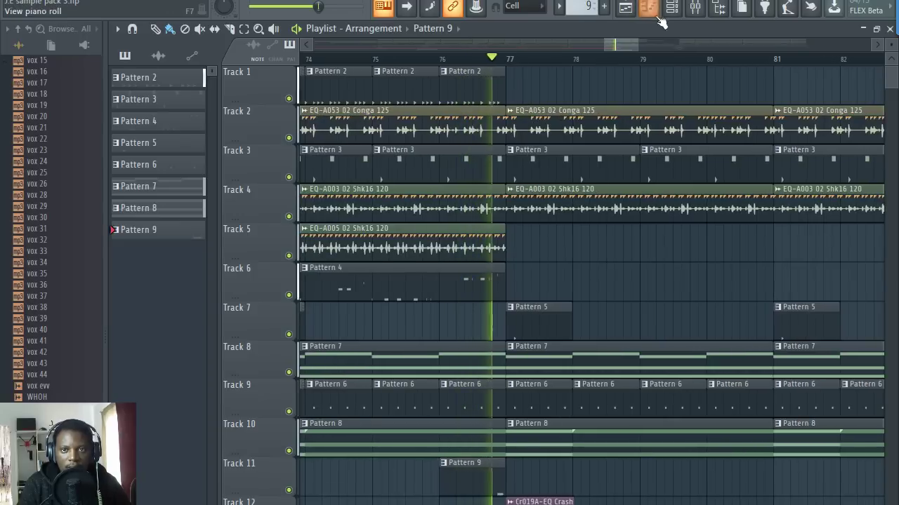
# Play from bar 74 and raise the band 7 high shelf in H - Fever KK's Fruity parametric EQ 2, placing it at about 262 Hz.
pyautogui.click(694, 7)
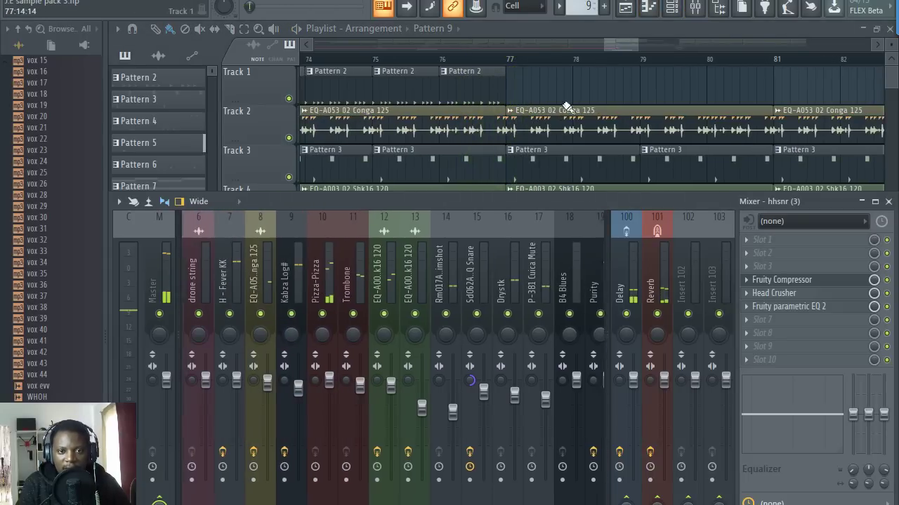
pyautogui.click(340, 62)
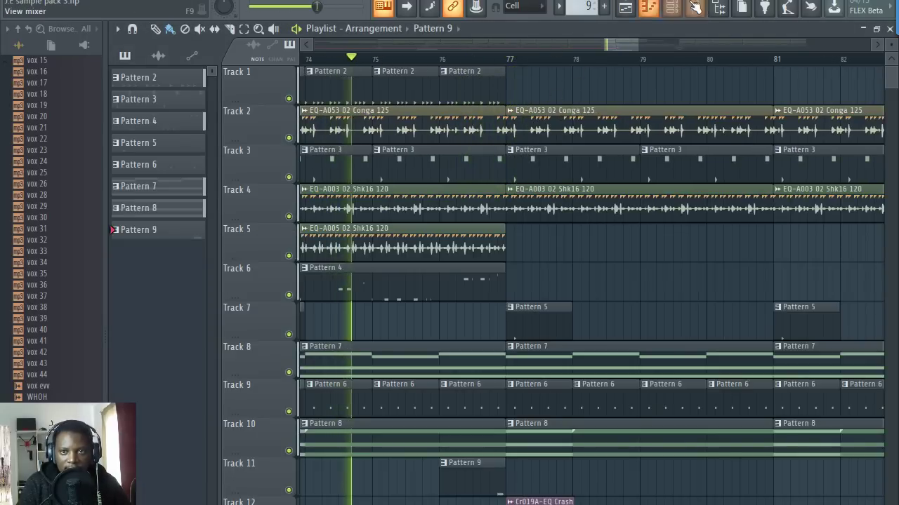
pyautogui.press('F9')
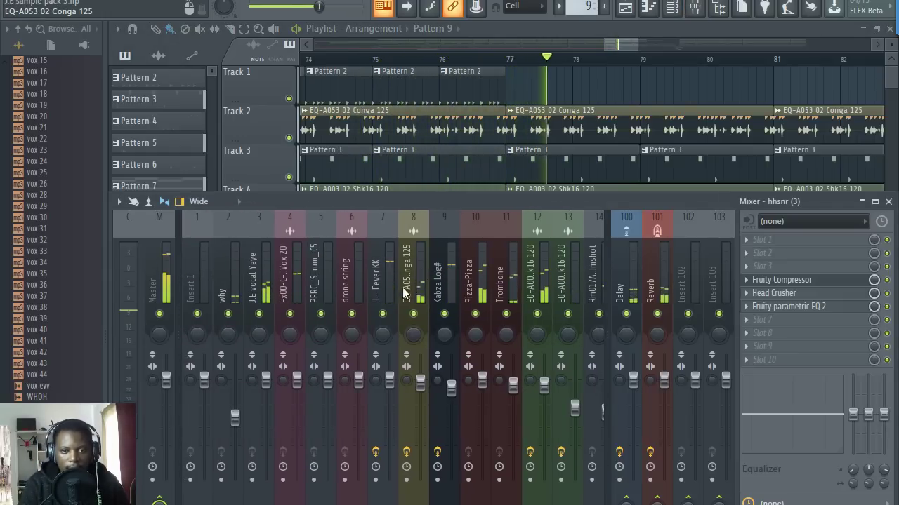
pyautogui.click(379, 277)
pyautogui.click(820, 281)
pyautogui.moveTo(329, 264); pyautogui.dragTo(332, 240)
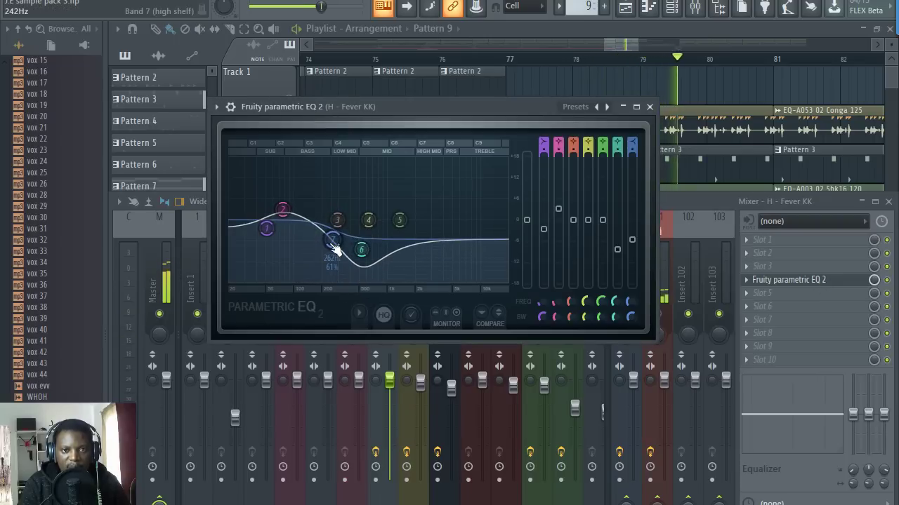
pyautogui.press('space')
pyautogui.click(547, 29)
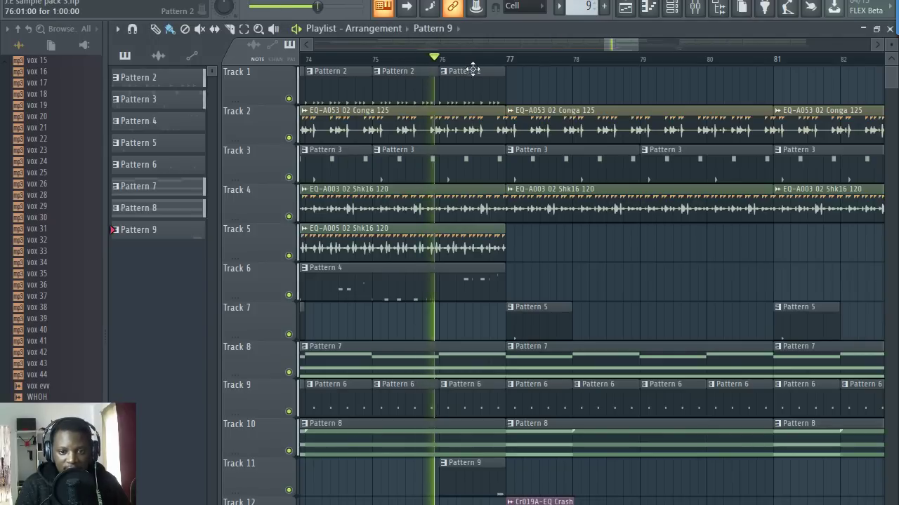
# Listen to the break leading into bar 93 and inspect the channel settings of the WHOH sample.
pyautogui.scroll(-3, 512, 70)
pyautogui.scroll(-2, 512, 69)
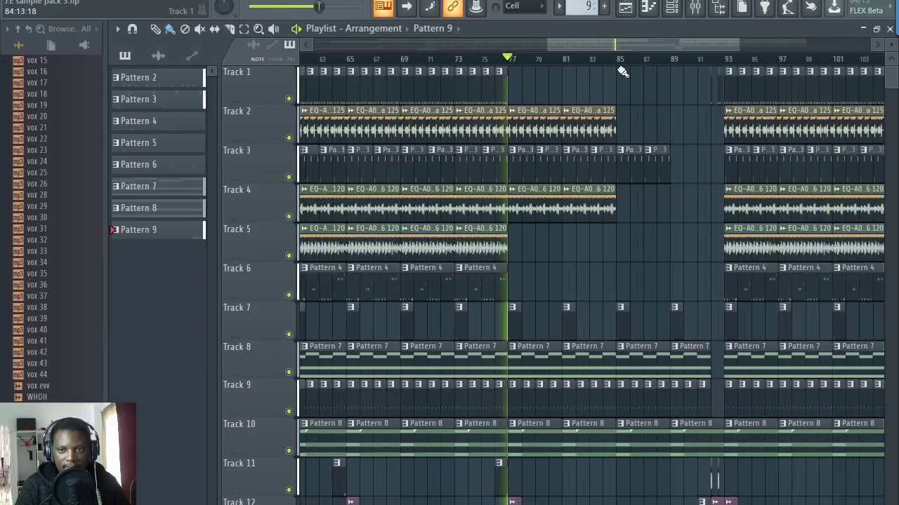
pyautogui.click(678, 60)
pyautogui.scroll(2, 729, 64)
pyautogui.scroll(4, 674, 64)
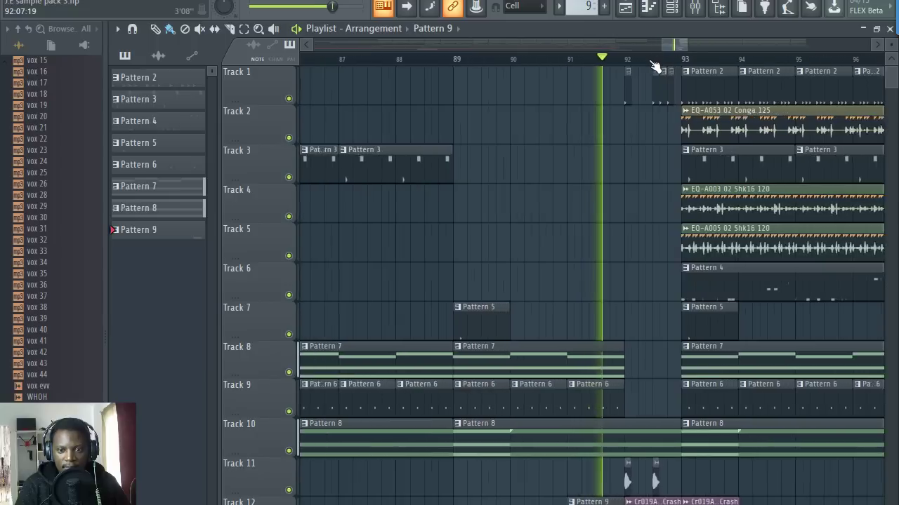
pyautogui.scroll(1, 674, 64)
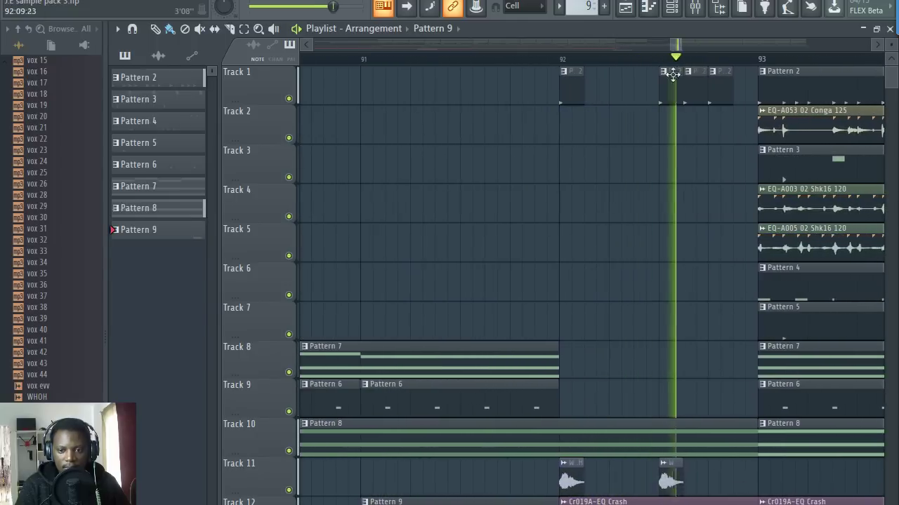
pyautogui.doubleClick(672, 465)
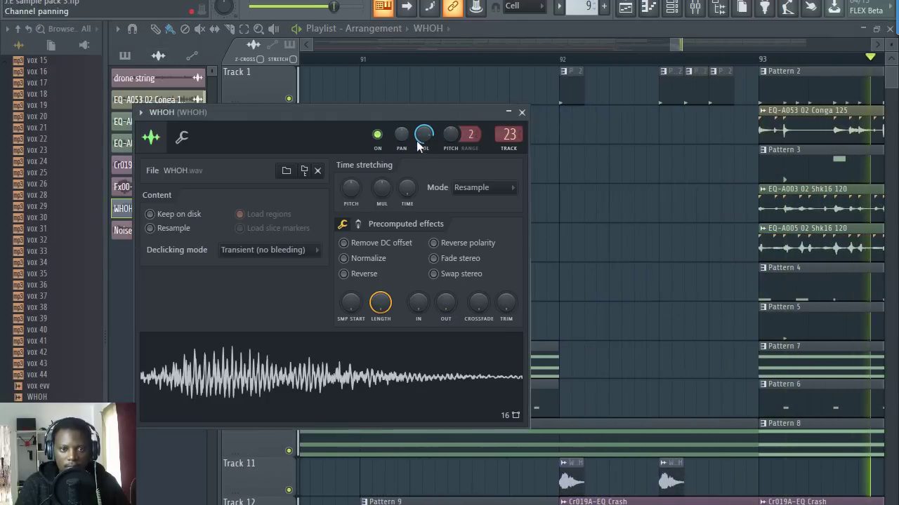
pyautogui.click(522, 112)
pyautogui.scroll(-4, 618, 66)
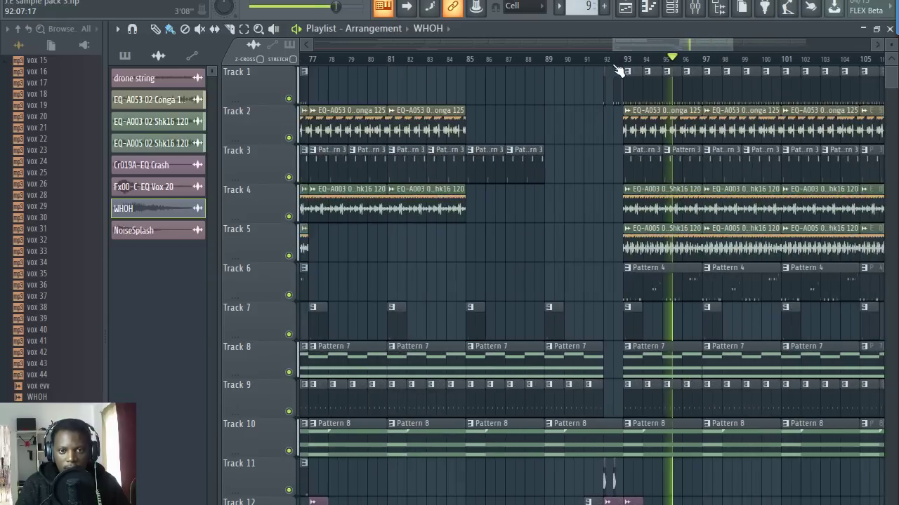
pyautogui.scroll(3, 618, 70)
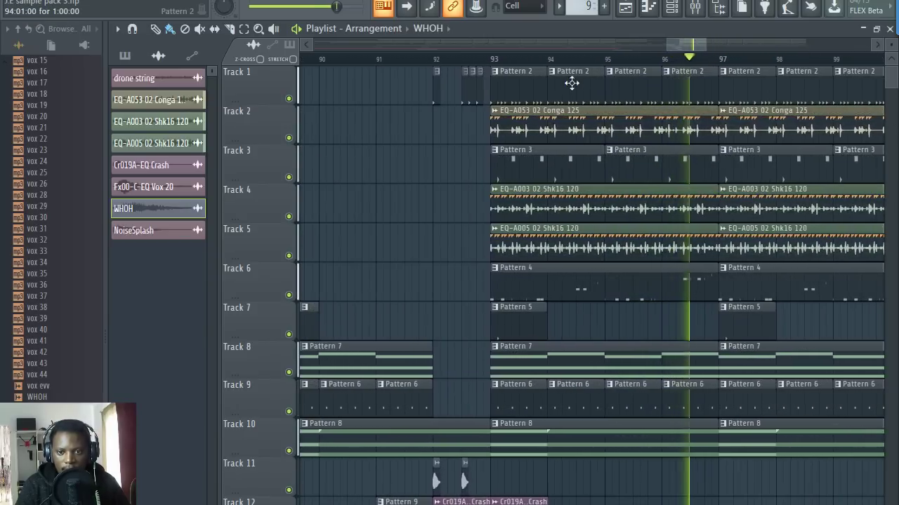
# Open Pattern 6 to check its Trombone part in the channel rack, and return to the playlist.
pyautogui.doubleClick(511, 400)
pyautogui.press('space')
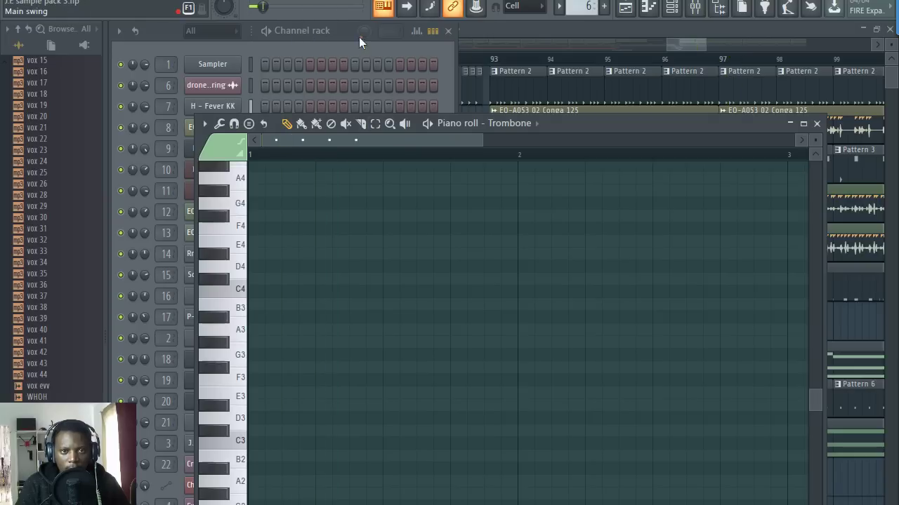
pyautogui.click(358, 37)
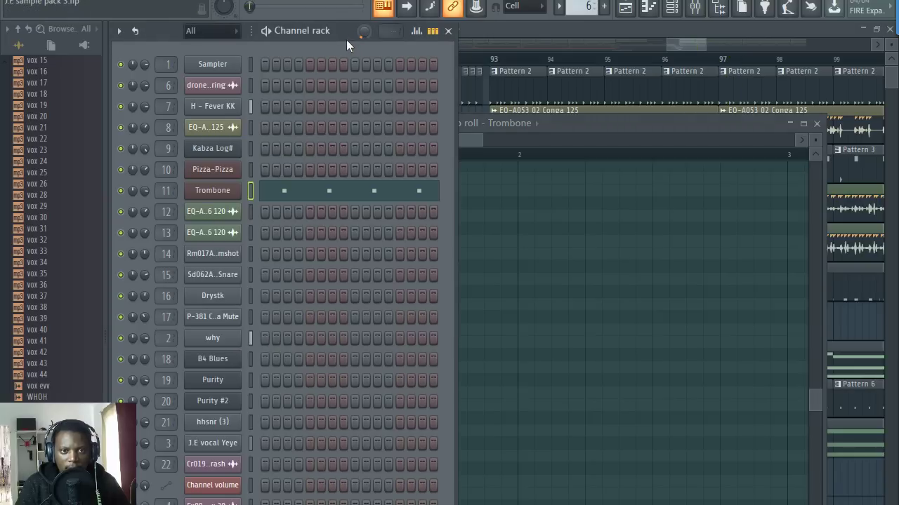
pyautogui.click(594, 37)
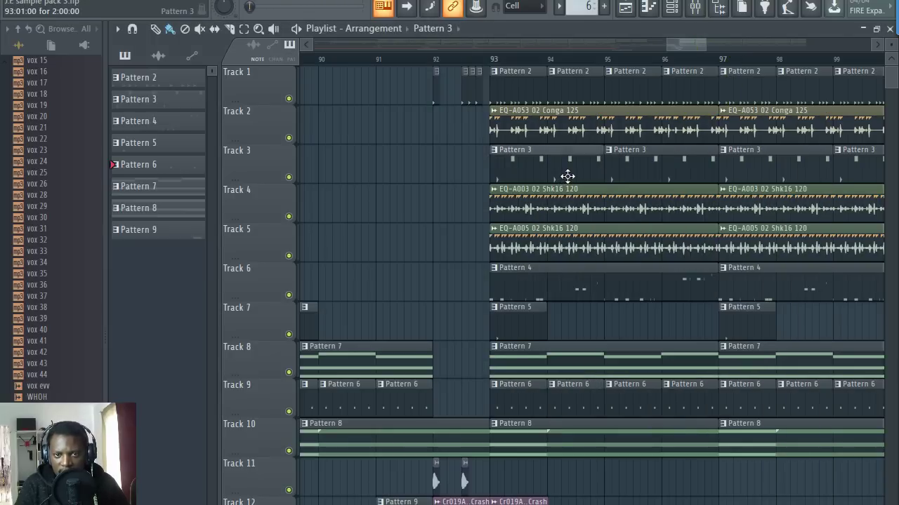
# Open Pattern 3 in the channel rack and bring up the mixer track assigned to the J.E vocal Yeye channel.
pyautogui.doubleClick(567, 176)
pyautogui.press('space')
pyautogui.click(340, 42)
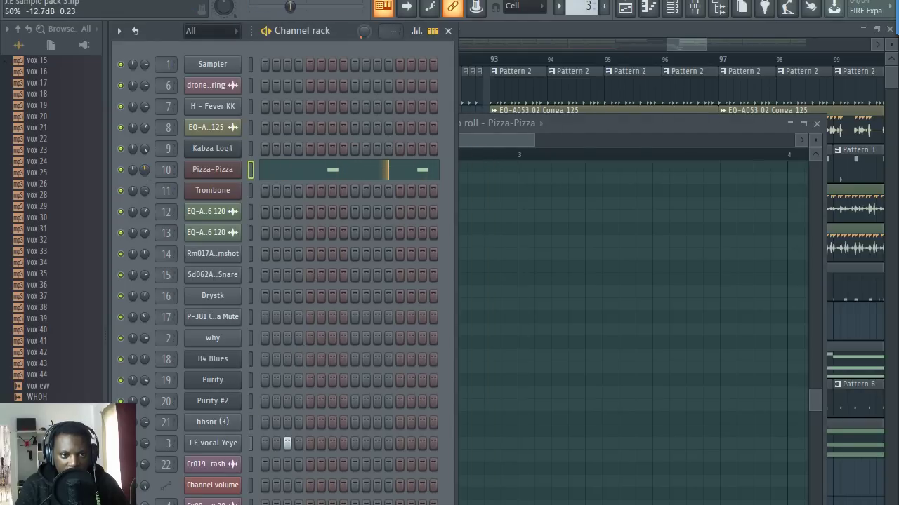
pyautogui.click(212, 449)
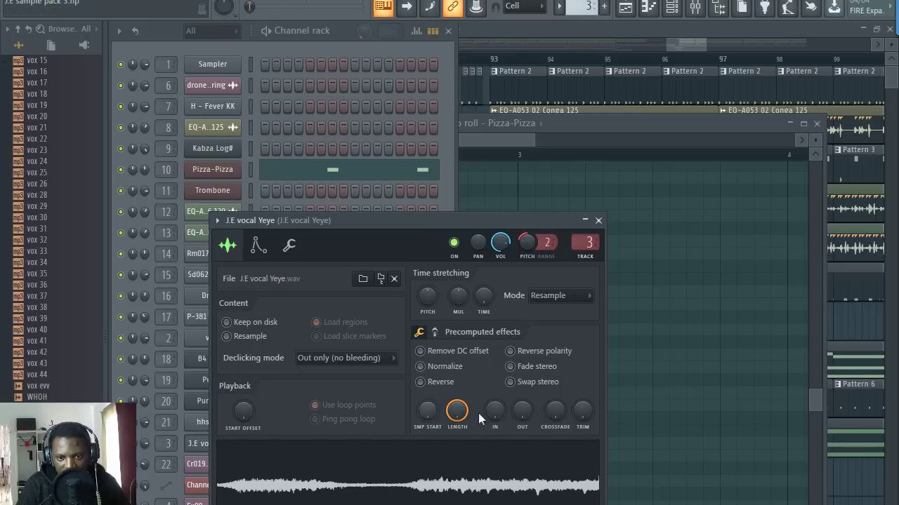
pyautogui.moveTo(521, 414)
pyautogui.mouseDown()
pyautogui.moveTo(522, 400)
pyautogui.moveTo(522, 415)
pyautogui.mouseUp()
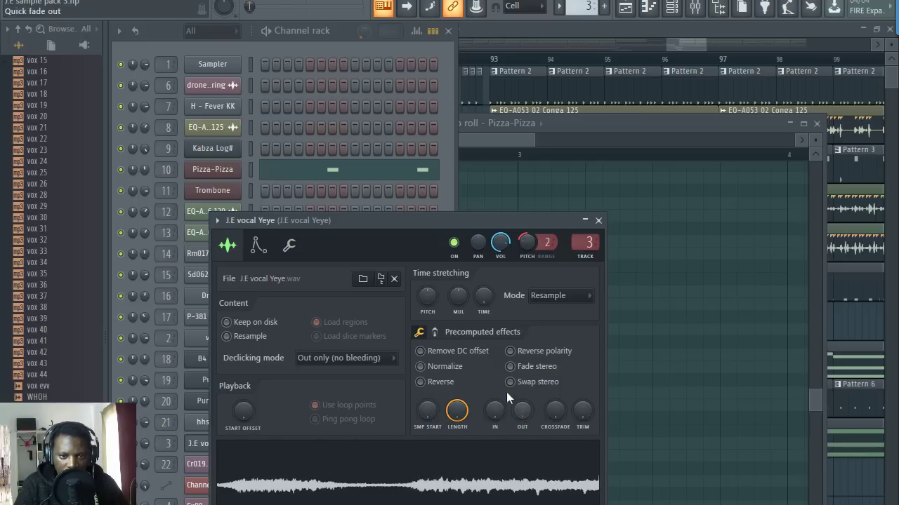
pyautogui.doubleClick(587, 243)
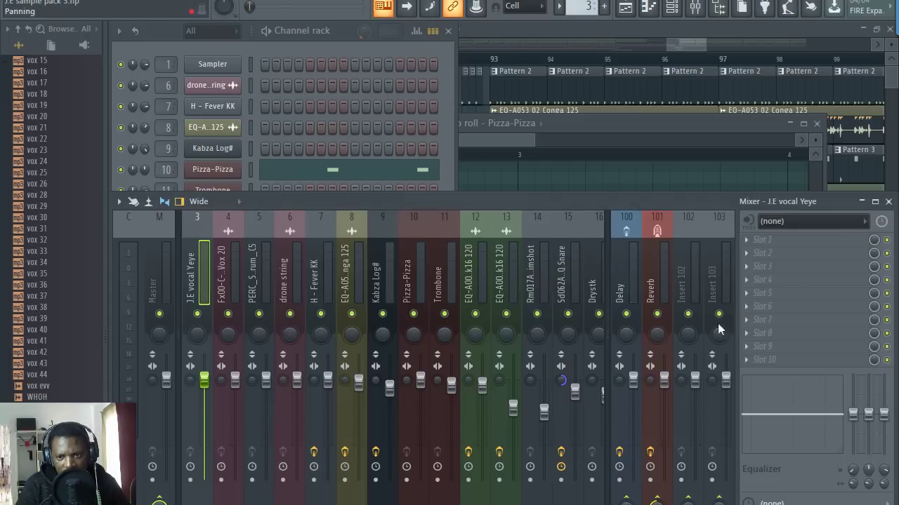
# Insert Fruity Parametric EQ 2 in slot 5 of J.E vocal Yeye and cut band 1 to -18 dB at about 126 Hz.
pyautogui.click(773, 294)
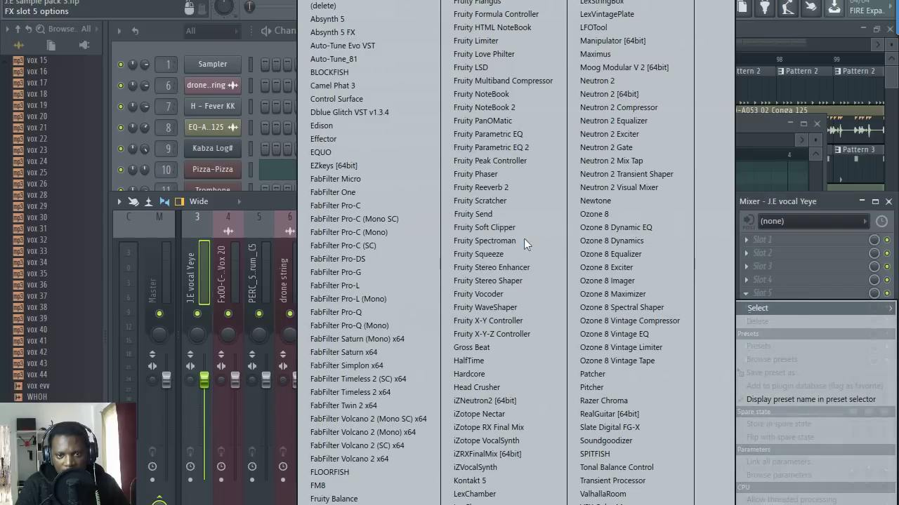
pyautogui.click(521, 147)
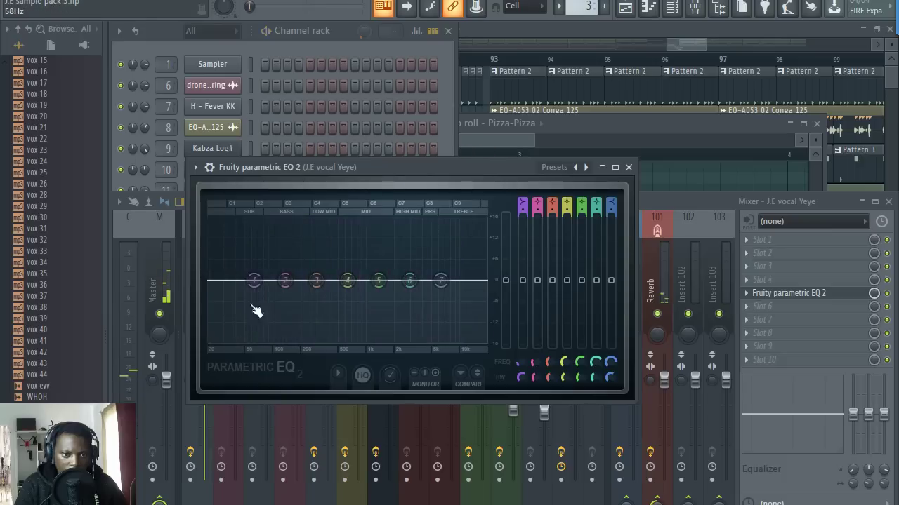
pyautogui.moveTo(255, 284); pyautogui.dragTo(252, 341)
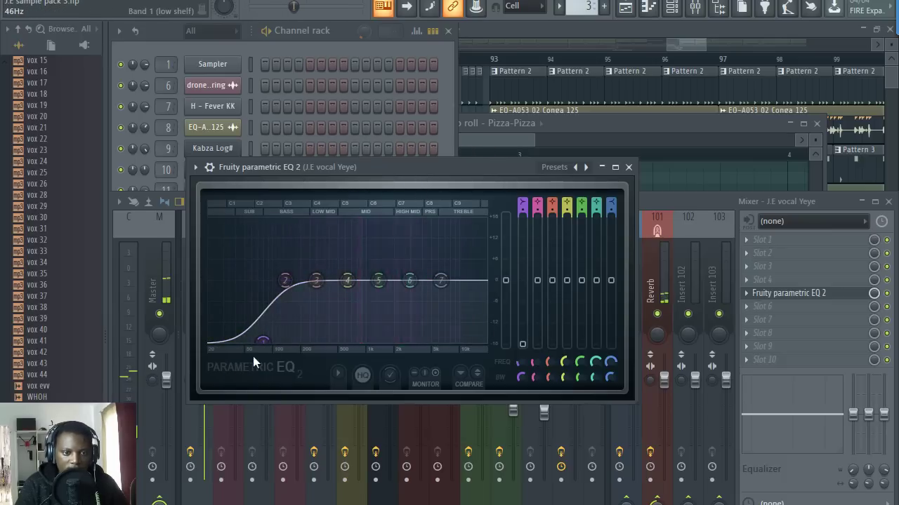
pyautogui.moveTo(262, 342); pyautogui.dragTo(289, 341)
pyautogui.moveTo(440, 281)
pyautogui.mouseDown()
pyautogui.moveTo(441, 330)
pyautogui.moveTo(438, 284)
pyautogui.mouseUp()
pyautogui.moveTo(346, 281)
pyautogui.mouseDown()
pyautogui.moveTo(357, 313)
pyautogui.moveTo(357, 267)
pyautogui.moveTo(349, 282)
pyautogui.mouseUp()
pyautogui.moveTo(293, 331)
pyautogui.mouseDown()
pyautogui.moveTo(285, 315)
pyautogui.moveTo(261, 325)
pyautogui.moveTo(283, 342)
pyautogui.mouseUp()
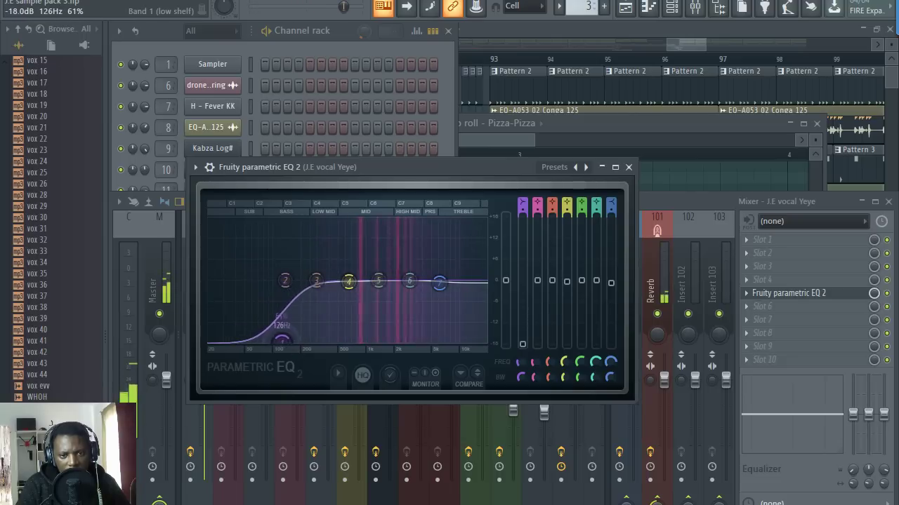
# Boost band 6 of the vocal EQ with a bandwidth of about 14% and make band 4 a cut about 9% wide.
pyautogui.moveTo(410, 281); pyautogui.dragTo(425, 262)
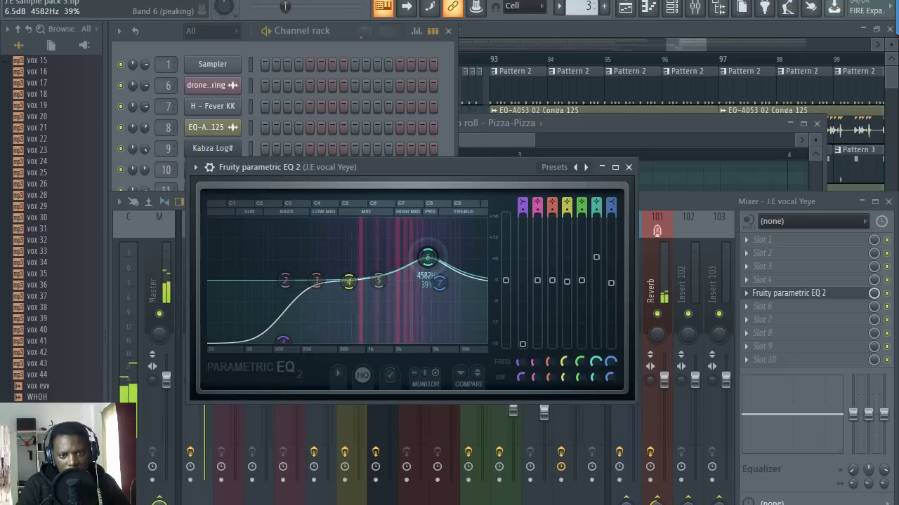
pyautogui.moveTo(348, 281)
pyautogui.mouseDown()
pyautogui.moveTo(351, 306)
pyautogui.moveTo(346, 273)
pyautogui.mouseUp()
pyautogui.scroll(-3, 432, 269)
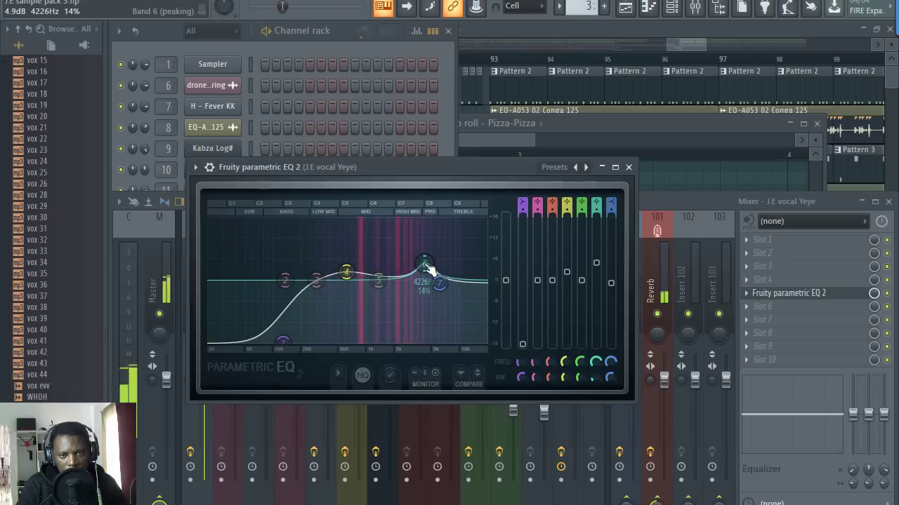
pyautogui.moveTo(430, 269)
pyautogui.mouseDown()
pyautogui.moveTo(400, 265)
pyautogui.moveTo(437, 256)
pyautogui.moveTo(429, 260)
pyautogui.mouseUp()
pyautogui.scroll(-5, 367, 298)
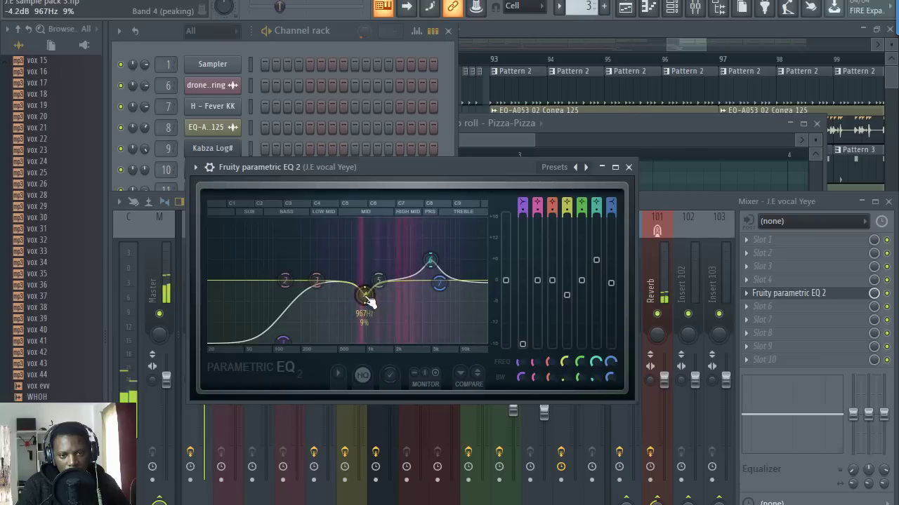
pyautogui.moveTo(368, 301); pyautogui.dragTo(363, 298)
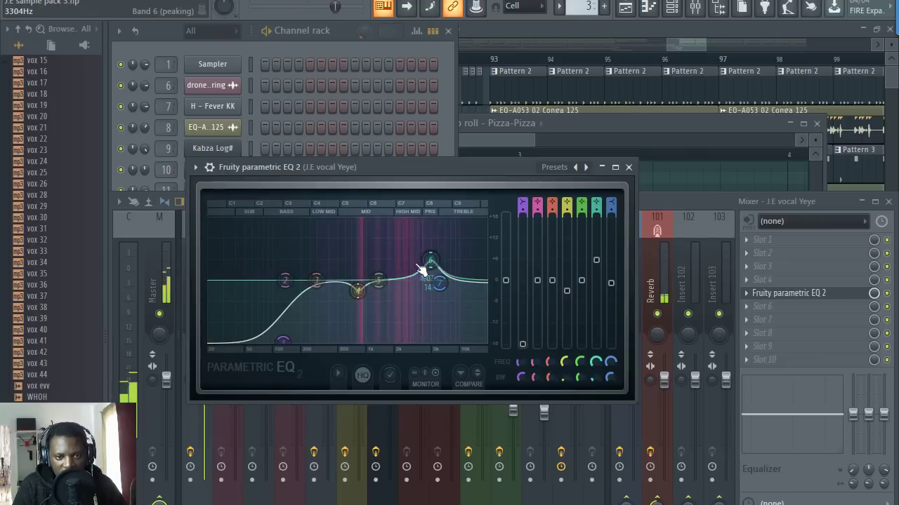
# Reduce the band 6 boost in the vocal EQ and raise band 5 to about 4 dB at 1191 Hz with 10% bandwidth.
pyautogui.moveTo(430, 261); pyautogui.dragTo(430, 269)
pyautogui.moveTo(379, 280); pyautogui.dragTo(372, 266)
pyautogui.scroll(-8, 372, 268)
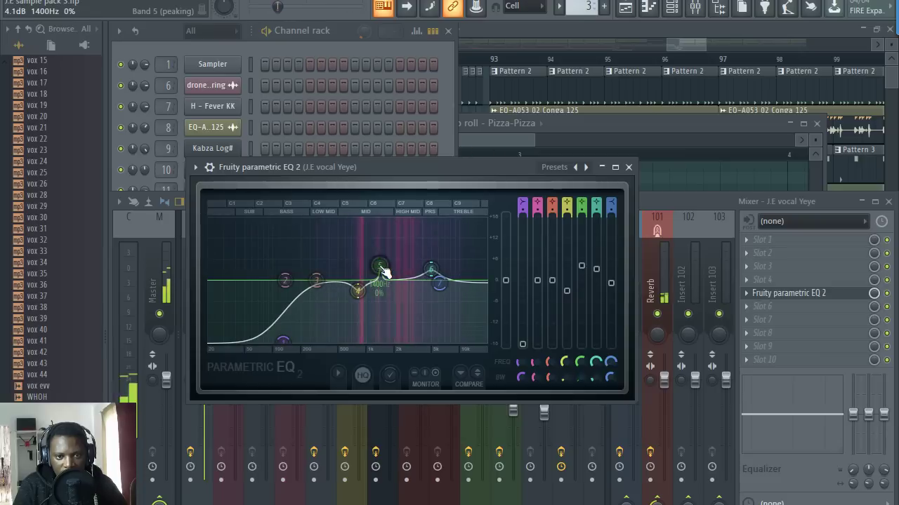
pyautogui.scroll(8, 373, 267)
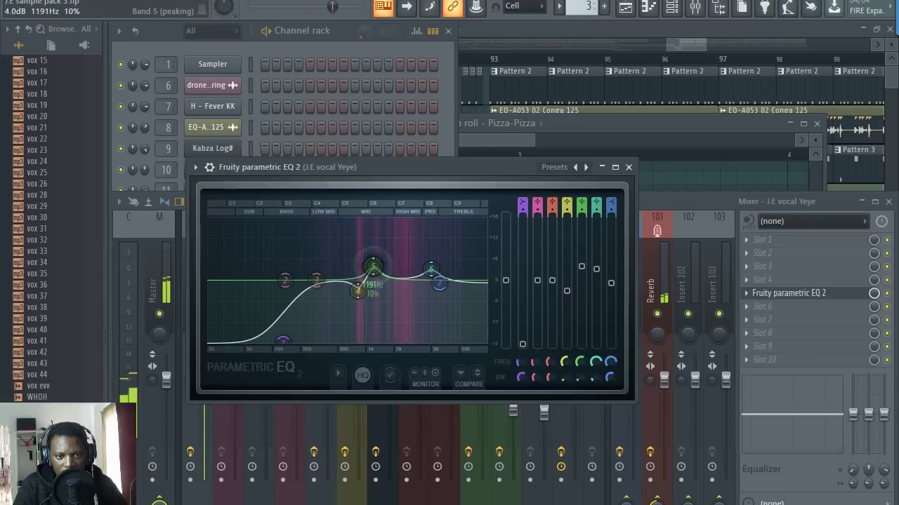
# Open the J.E vocal Yeye channel's sampler settings from the channel rack and normalize the sample.
pyautogui.click(628, 167)
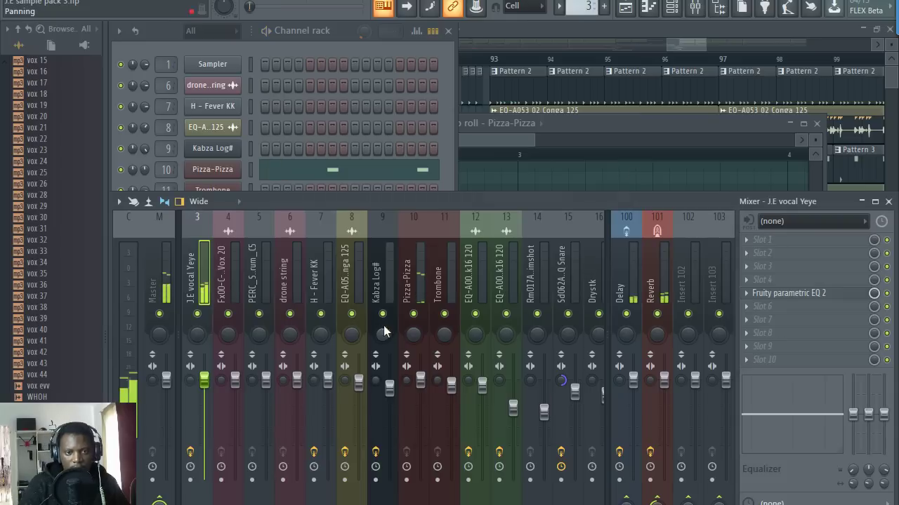
pyautogui.click(335, 37)
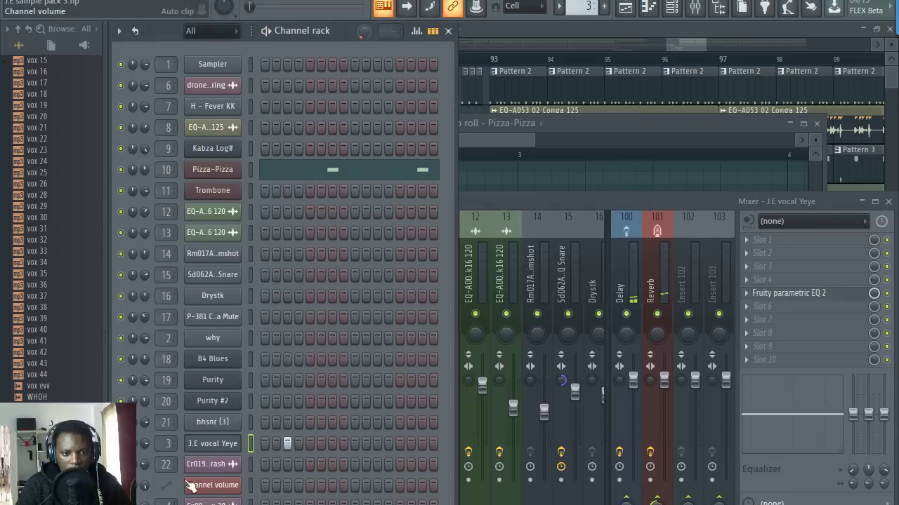
pyautogui.click(212, 444)
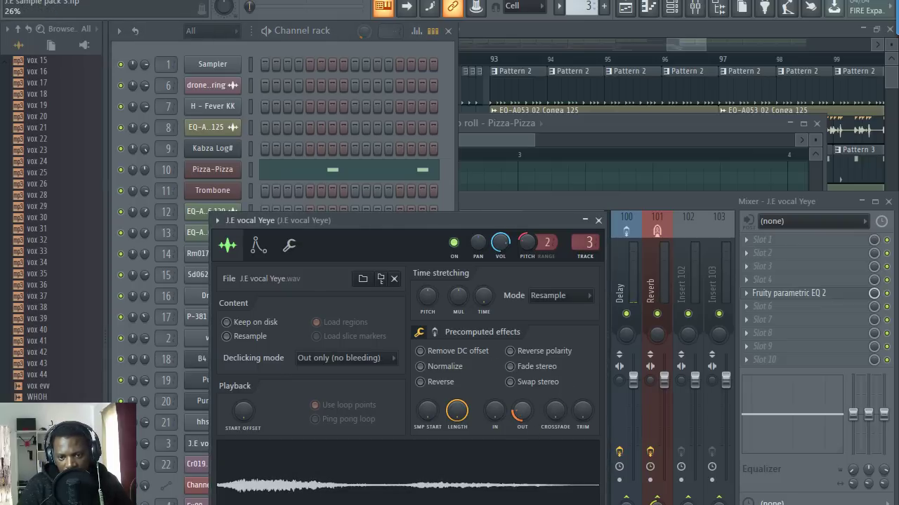
pyautogui.click(421, 366)
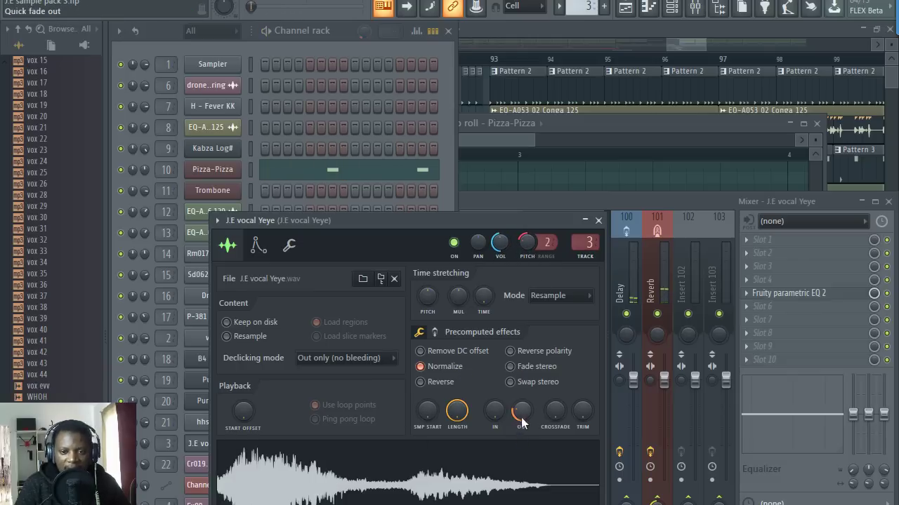
# Reduce the J.E vocal Yeye sample's quick fade-out and set the channel volume to 51%.
pyautogui.moveTo(522, 422); pyautogui.dragTo(522, 428)
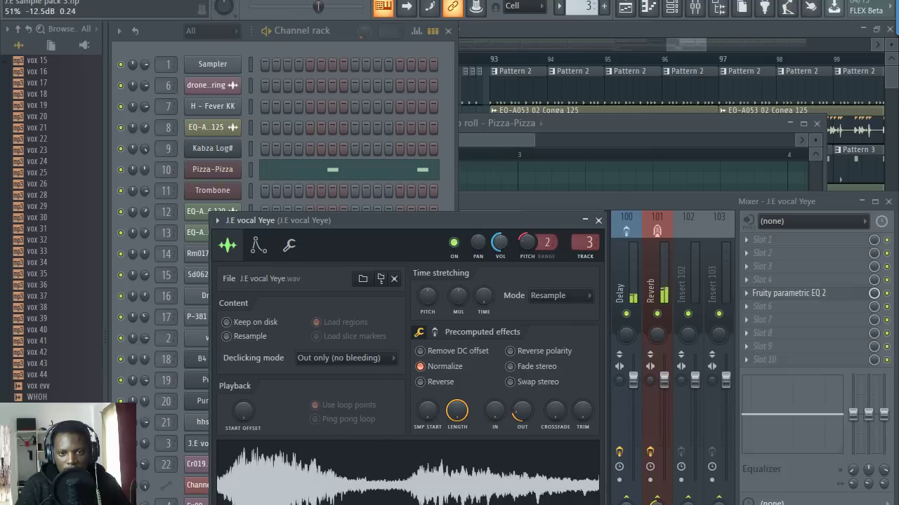
pyautogui.rightClick(500, 243)
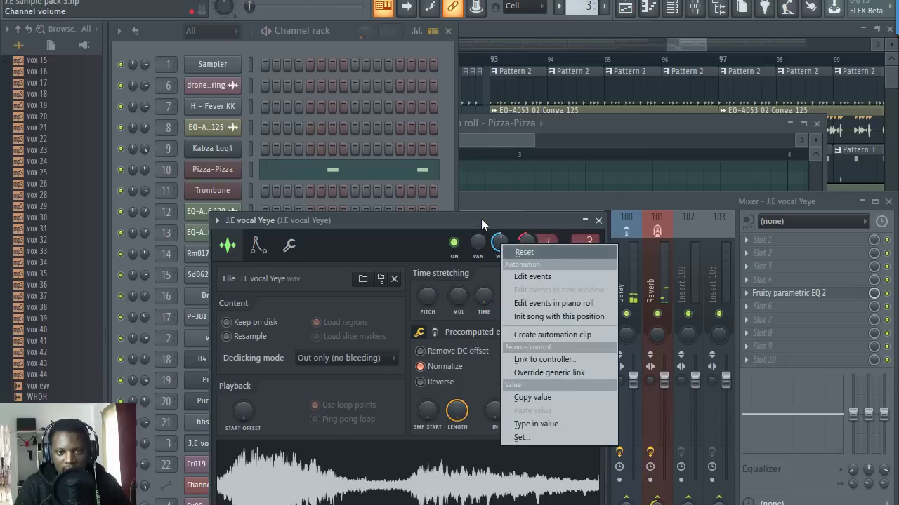
pyautogui.click(497, 243)
# Lower the feedback level of Fruity Delay 3 on the Delay mixer track to about 68%.
pyautogui.click(640, 33)
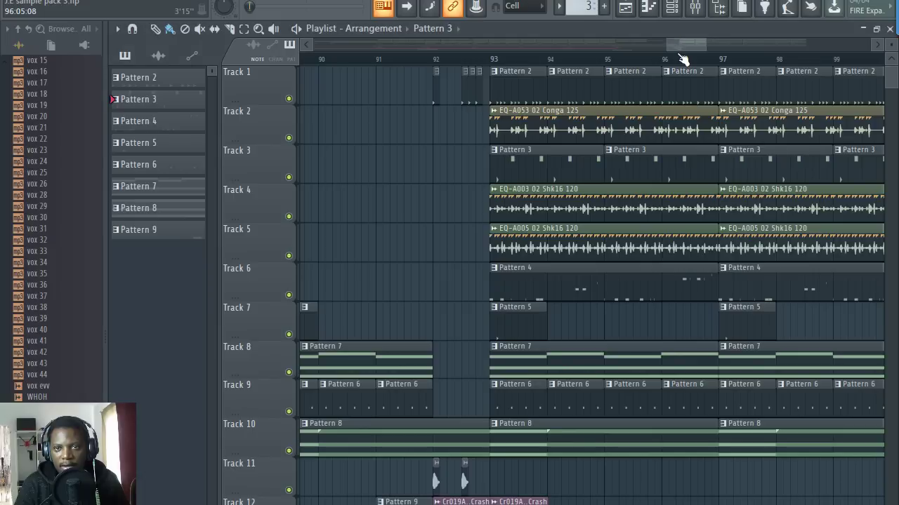
pyautogui.scroll(-5, 682, 58)
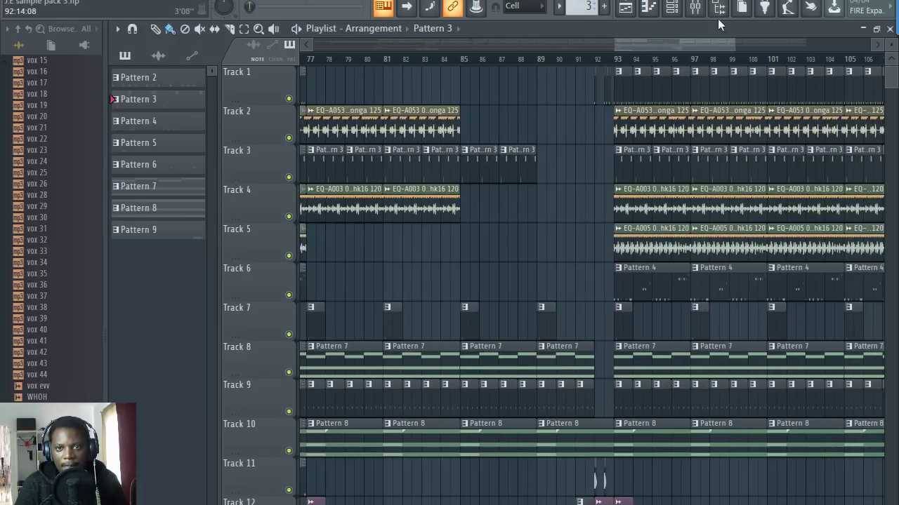
pyautogui.click(694, 7)
pyautogui.scroll(-5, 426, 268)
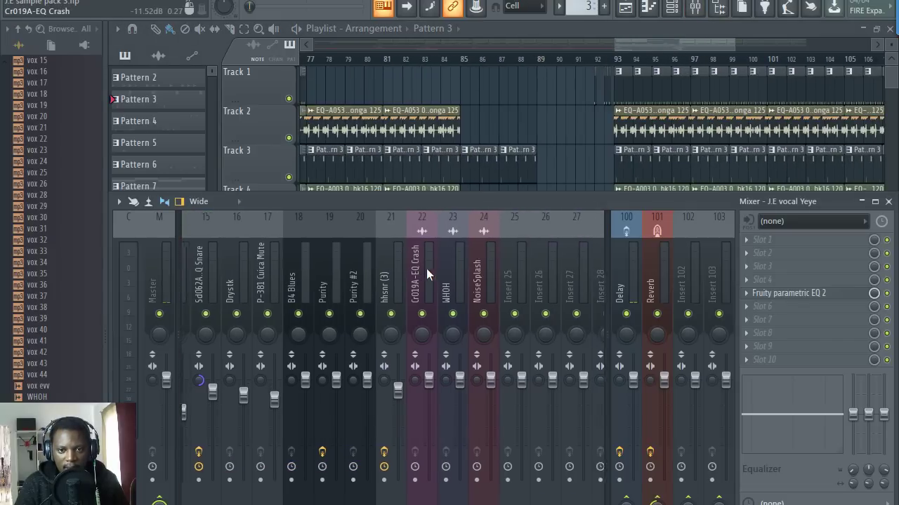
pyautogui.scroll(5, 426, 268)
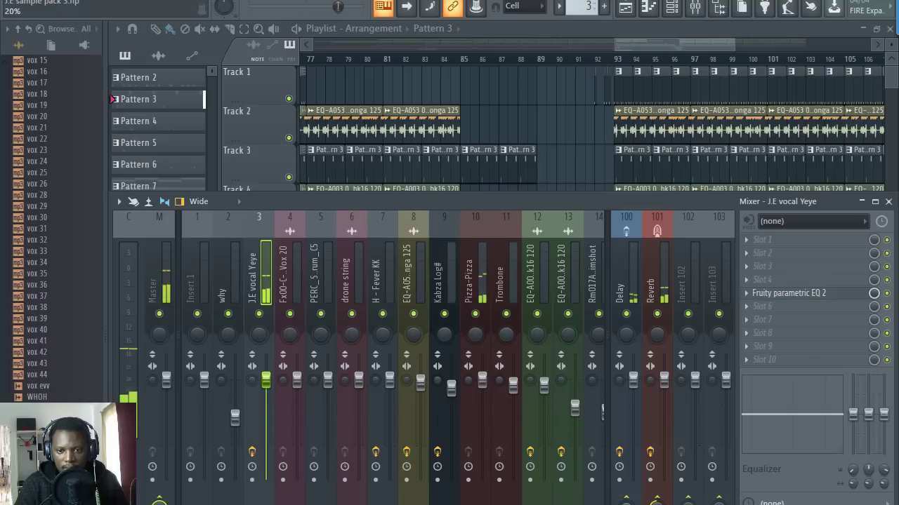
pyautogui.click(624, 271)
pyautogui.click(808, 241)
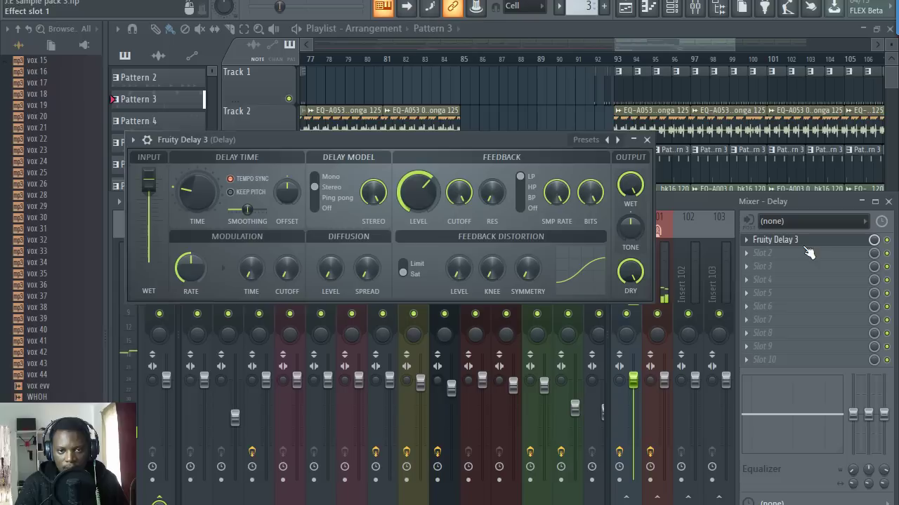
pyautogui.moveTo(414, 199); pyautogui.dragTo(414, 211)
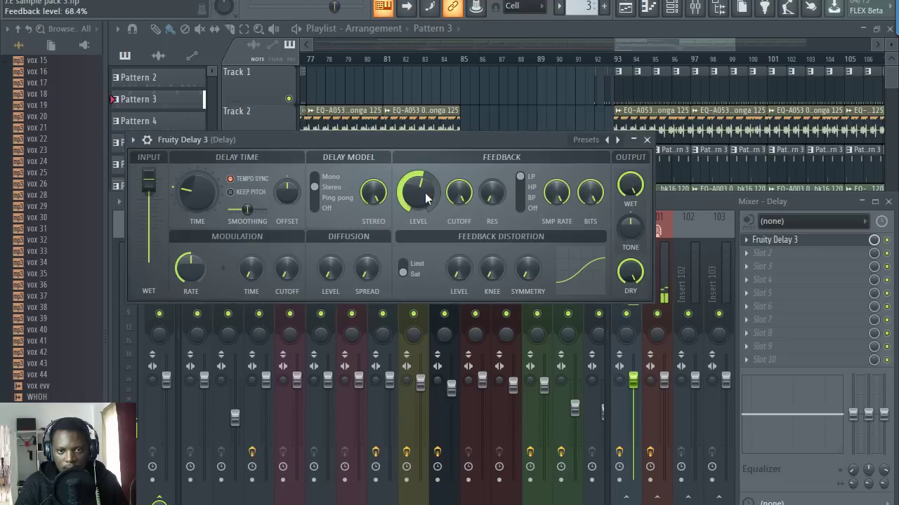
pyautogui.click(646, 139)
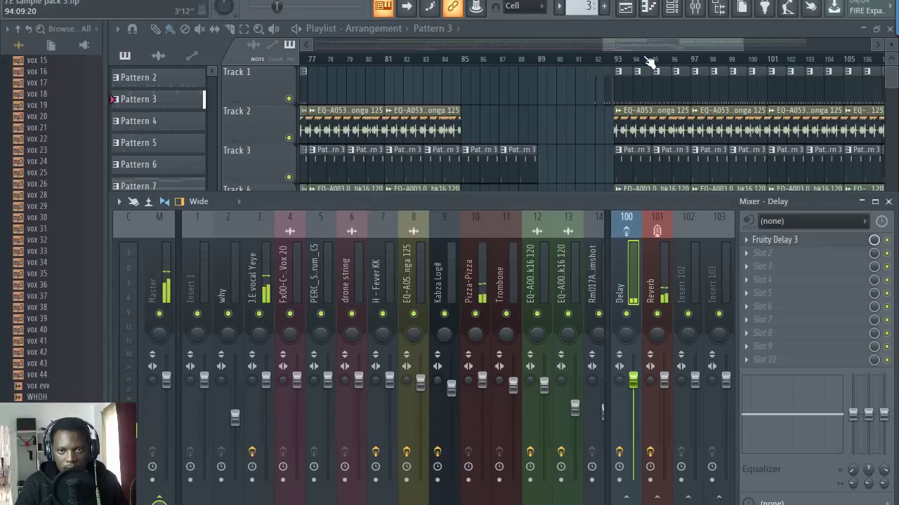
# Play the arrangement from around bar 47 and check the track and Master levels in the mixer.
pyautogui.scroll(-3, 652, 61)
pyautogui.click(511, 61)
pyautogui.scroll(-3, 516, 63)
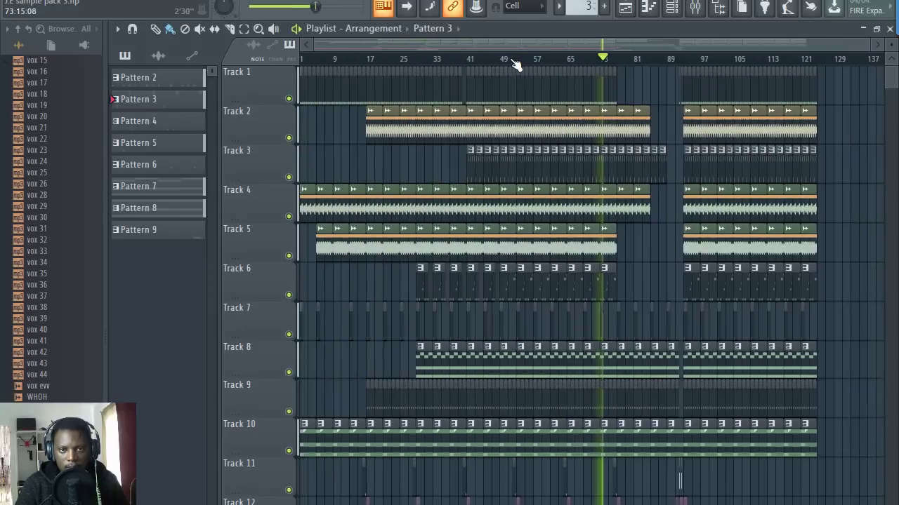
pyautogui.click(498, 60)
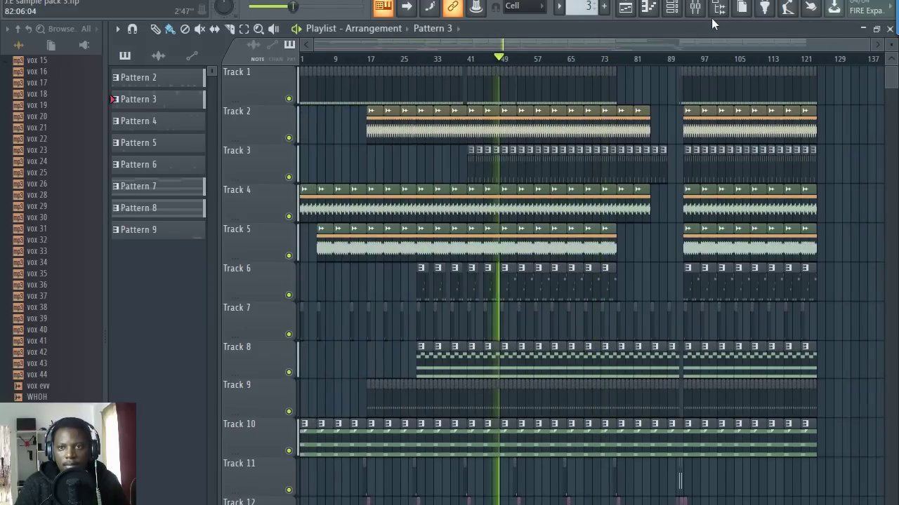
pyautogui.click(694, 7)
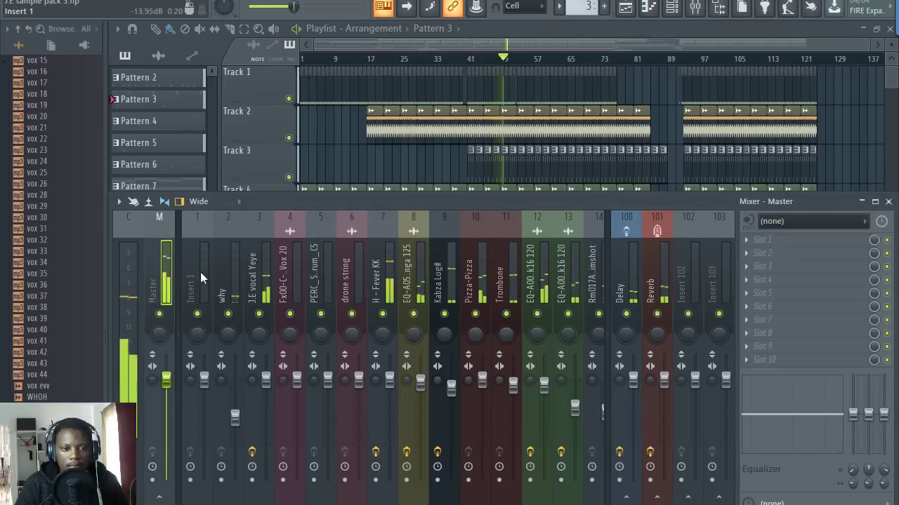
pyautogui.press('space')
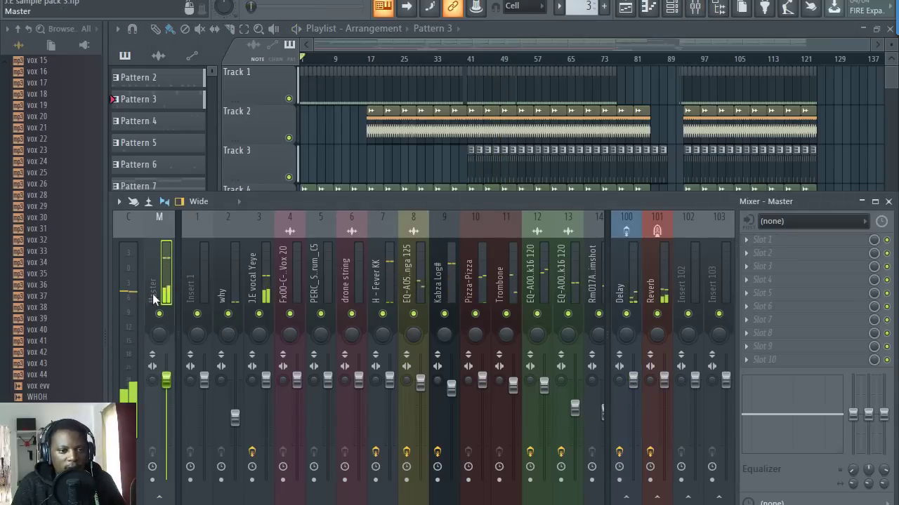
# Load Ozone 8 into effect slot 4 of the Master track and play the song through it.
pyautogui.click(784, 280)
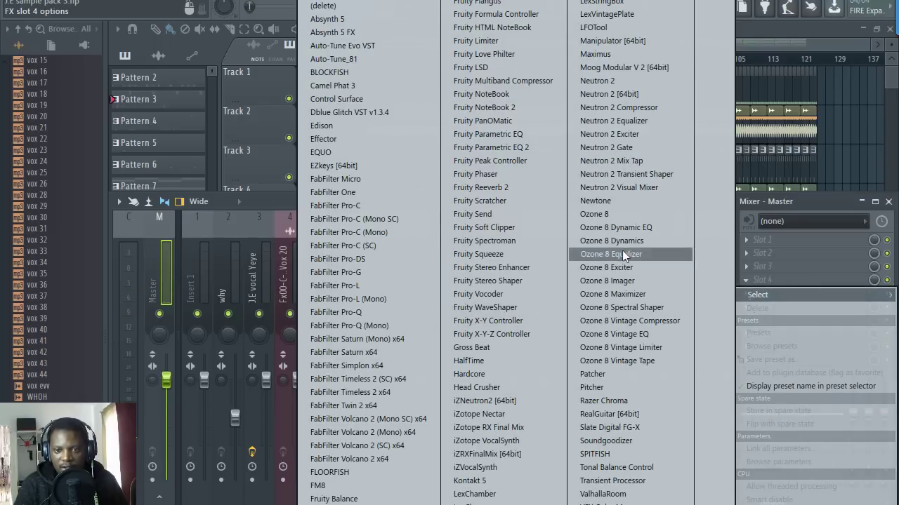
pyautogui.click(622, 215)
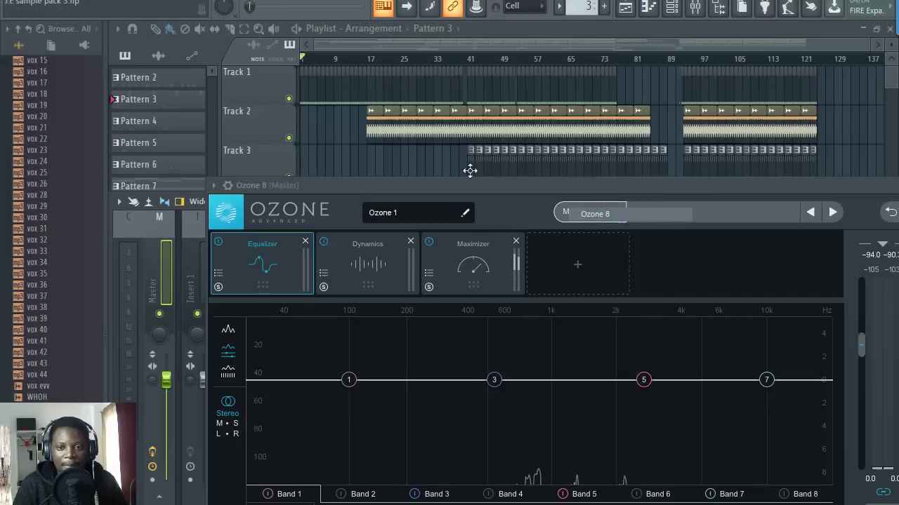
pyautogui.moveTo(479, 183); pyautogui.dragTo(474, 124)
pyautogui.press('space')
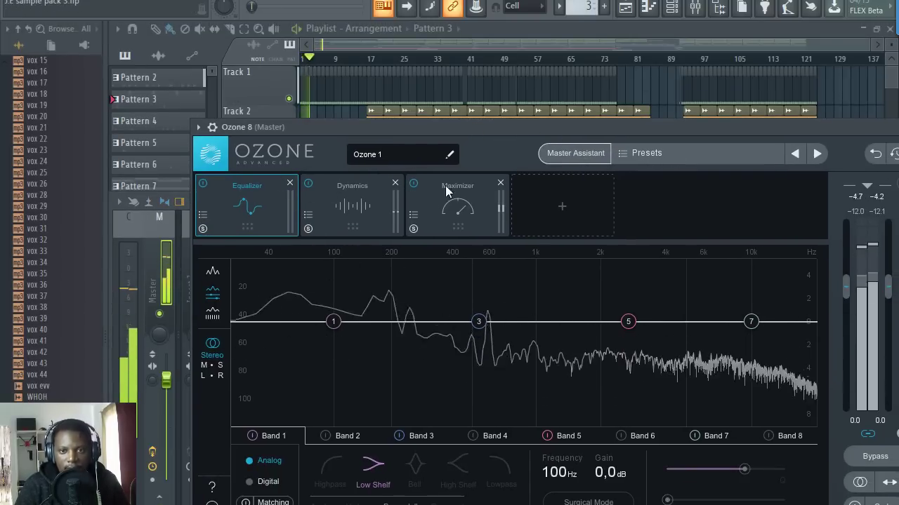
pyautogui.click(564, 151)
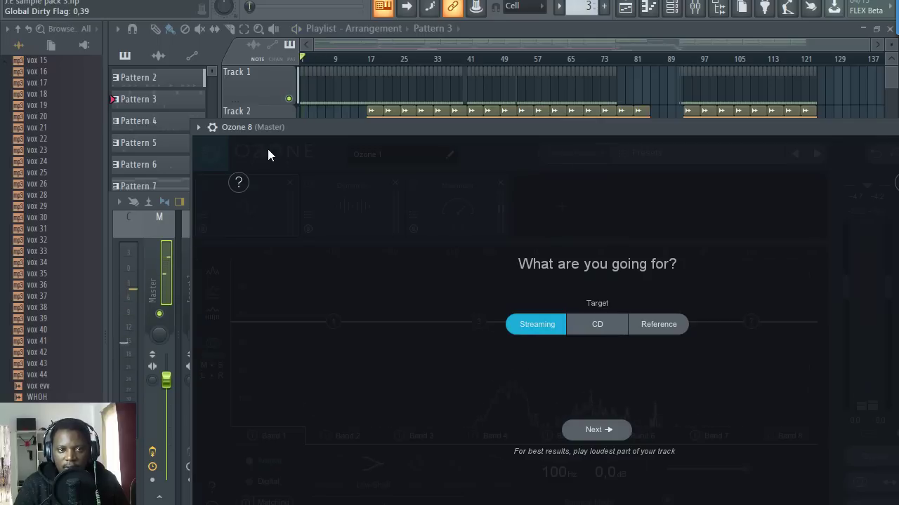
pyautogui.moveTo(305, 127); pyautogui.dragTo(224, 78)
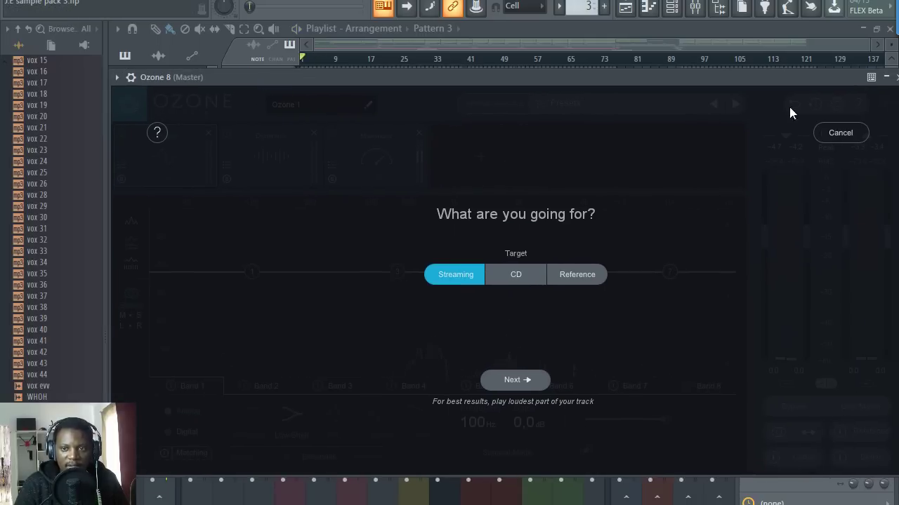
pyautogui.click(840, 133)
# Load the XDizzle Master preset from the Greg Calbi Mastering Presets and review its Dynamics, Dynamic EQ, Maximizer and Equalizer modules.
pyautogui.click(614, 104)
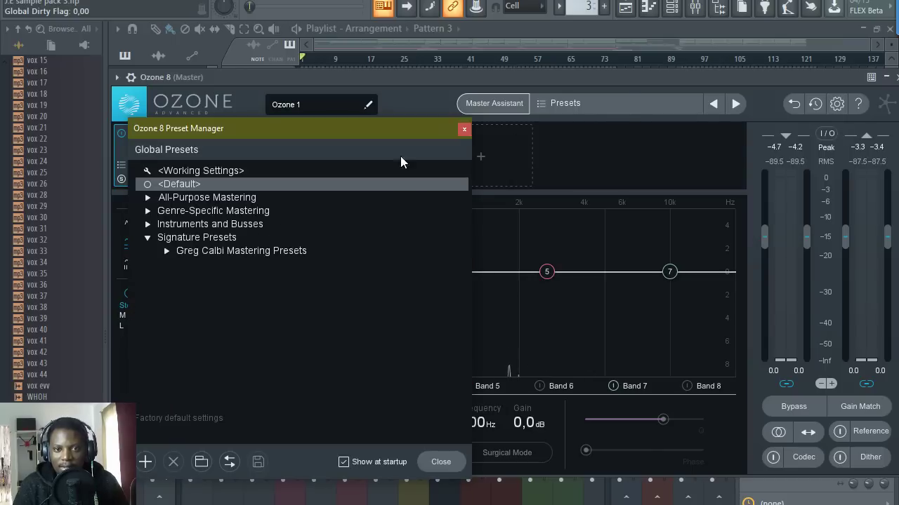
pyautogui.click(166, 251)
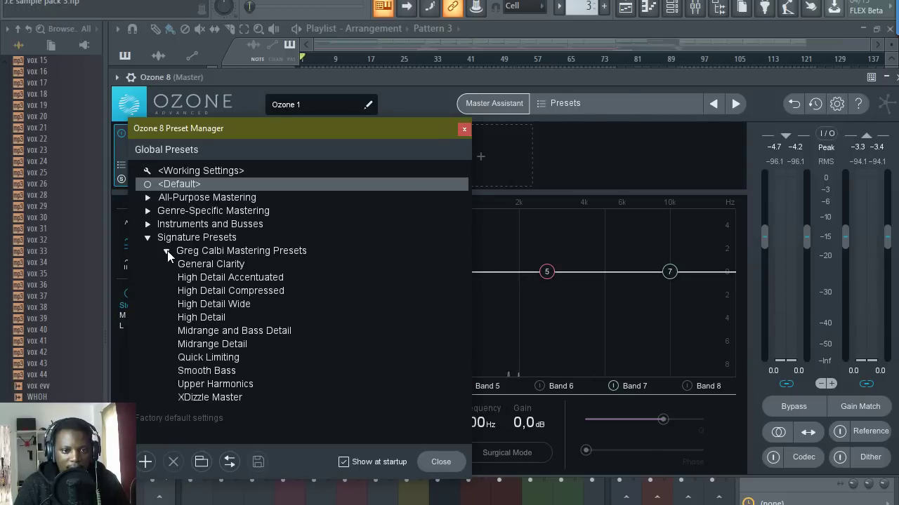
pyautogui.click(212, 397)
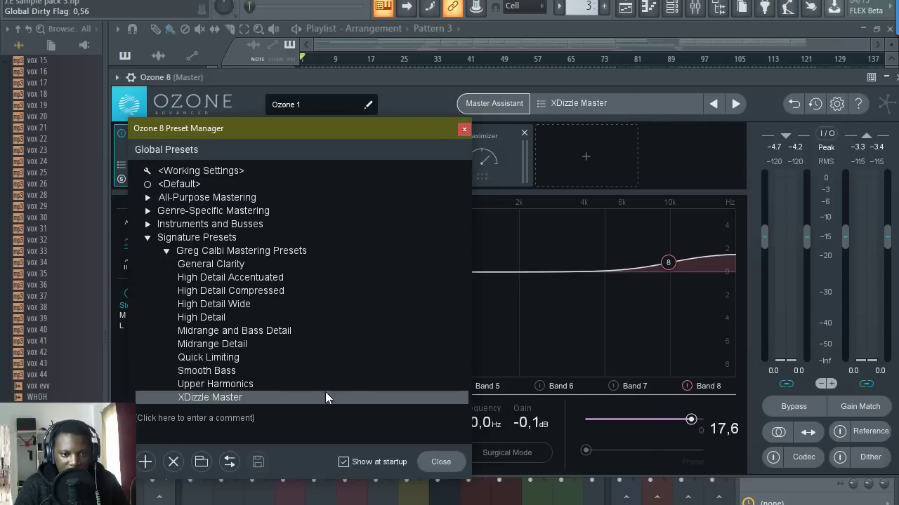
pyautogui.click(441, 462)
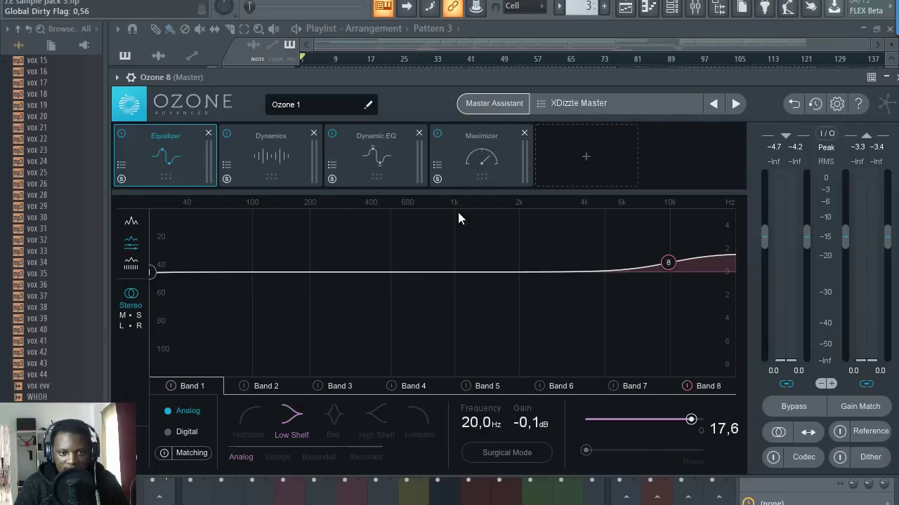
pyautogui.click(255, 169)
pyautogui.click(375, 170)
pyautogui.click(480, 164)
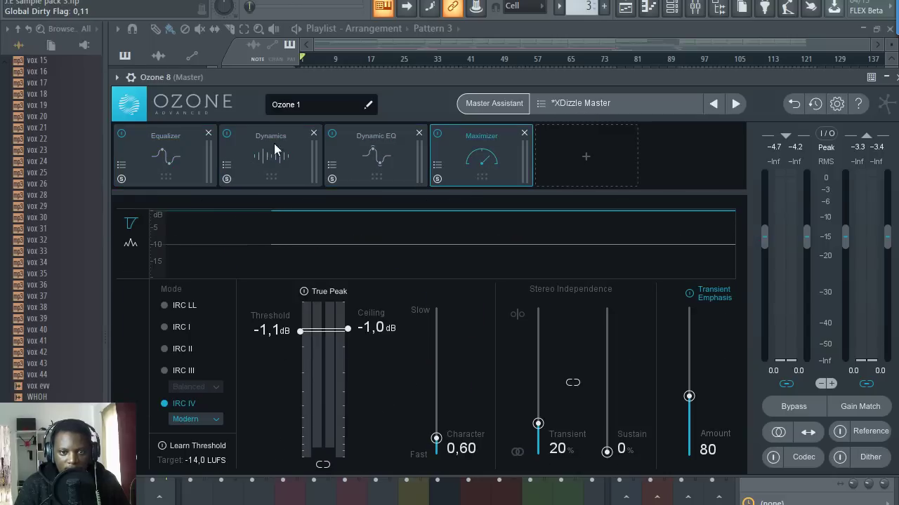
pyautogui.click(173, 165)
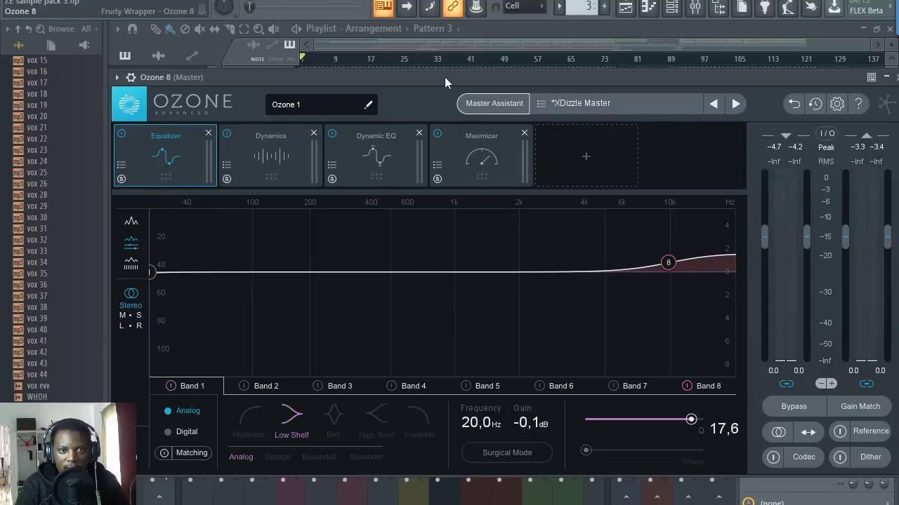
# During playback, lower Ozone equalizer band 8 to -0.5 dB and boost band 5 to 1.4 dB at 1.80 kHz with Q 0.6.
pyautogui.press('space')
pyautogui.moveTo(670, 258); pyautogui.dragTo(670, 278)
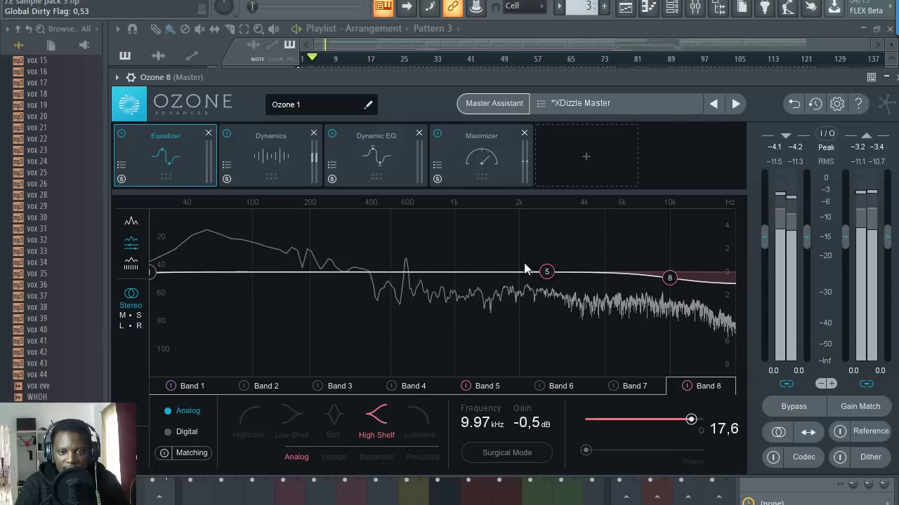
pyautogui.moveTo(546, 271); pyautogui.dragTo(510, 256)
pyautogui.scroll(-5, 512, 268)
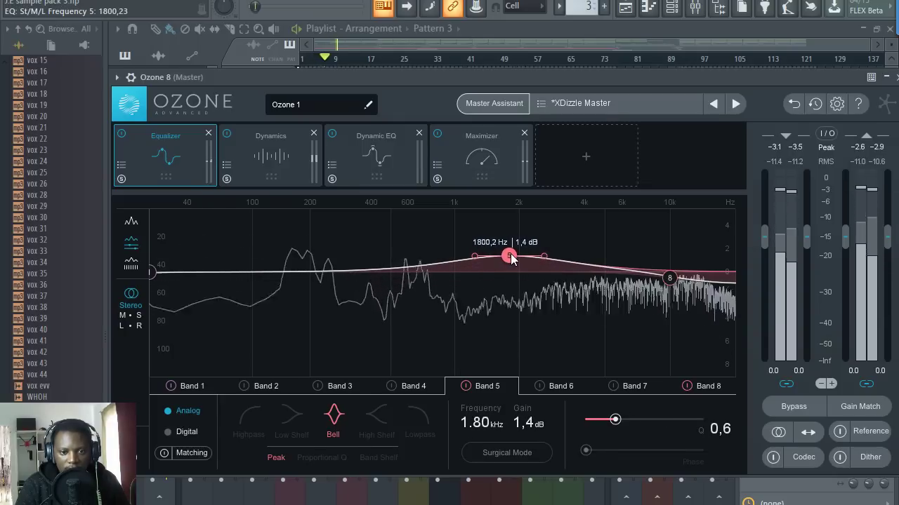
# In Ozone's Dynamics module, move the two lower crossovers to 265 Hz and 719 Hz, and start Learn with band 3 selected.
pyautogui.click(277, 152)
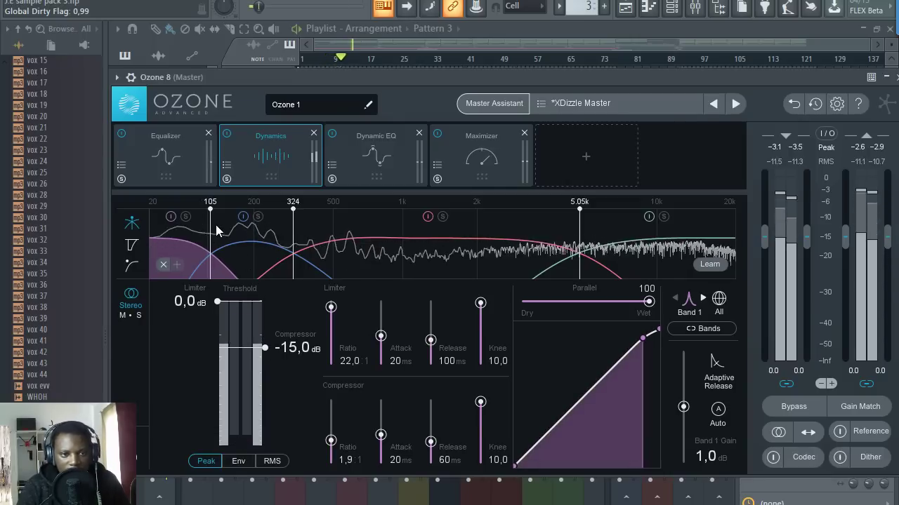
pyautogui.moveTo(292, 208); pyautogui.dragTo(368, 208)
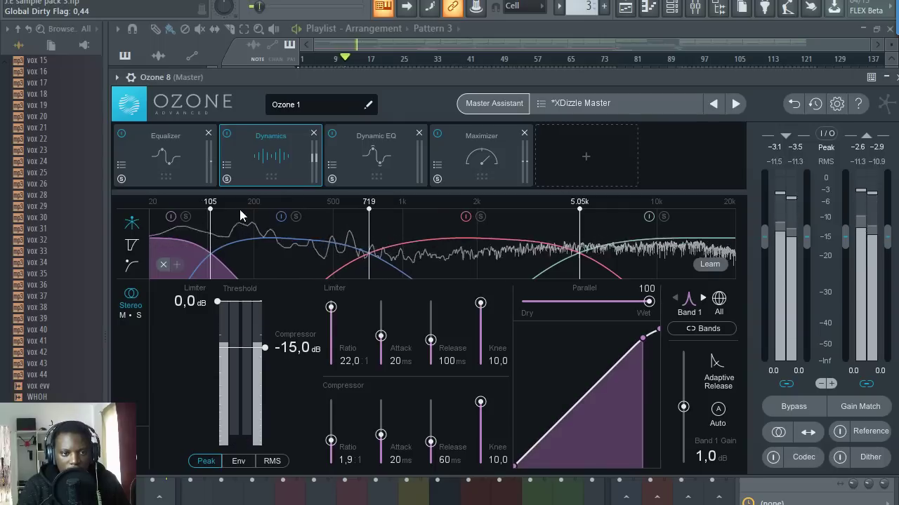
pyautogui.moveTo(210, 209); pyautogui.dragTo(276, 208)
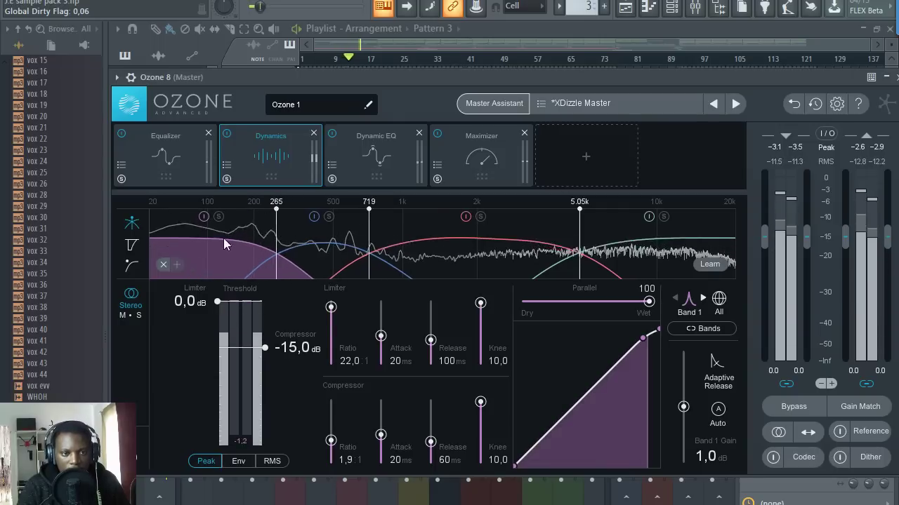
pyautogui.click(466, 256)
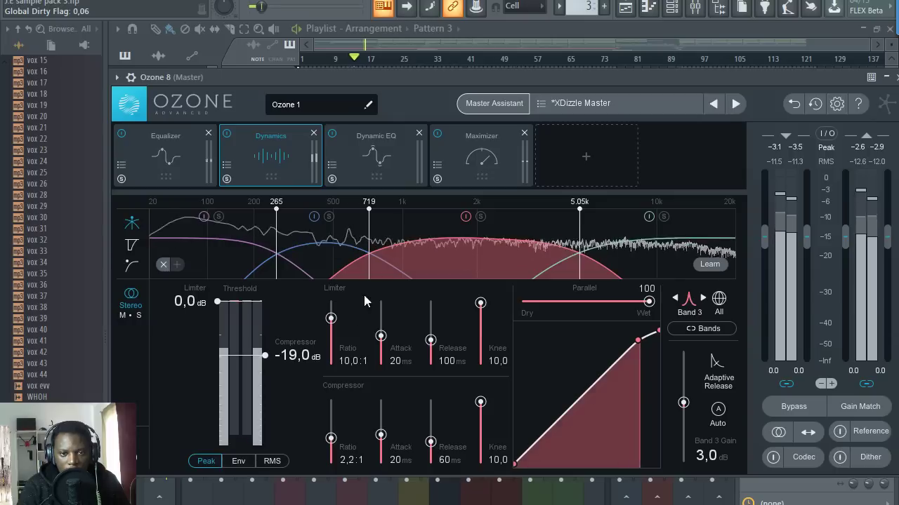
pyautogui.click(704, 264)
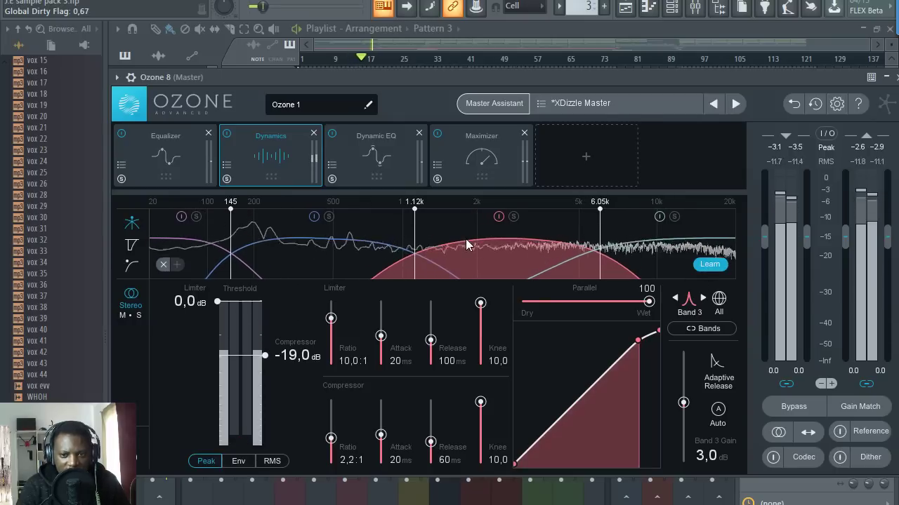
# On Dynamics band 4, set the compressor threshold to -27.7 dB, limiter ratio to 4.5:1, compressor ratio to 2.5:1, attack to 1 ms and release to 27 ms.
pyautogui.click(634, 254)
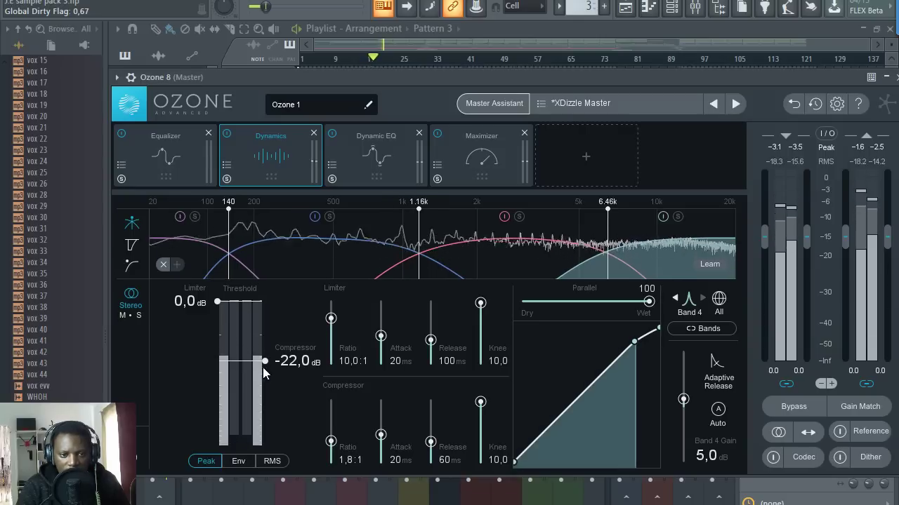
pyautogui.moveTo(265, 360)
pyautogui.mouseDown()
pyautogui.moveTo(267, 380)
pyautogui.moveTo(266, 372)
pyautogui.mouseUp()
pyautogui.moveTo(331, 318); pyautogui.dragTo(334, 336)
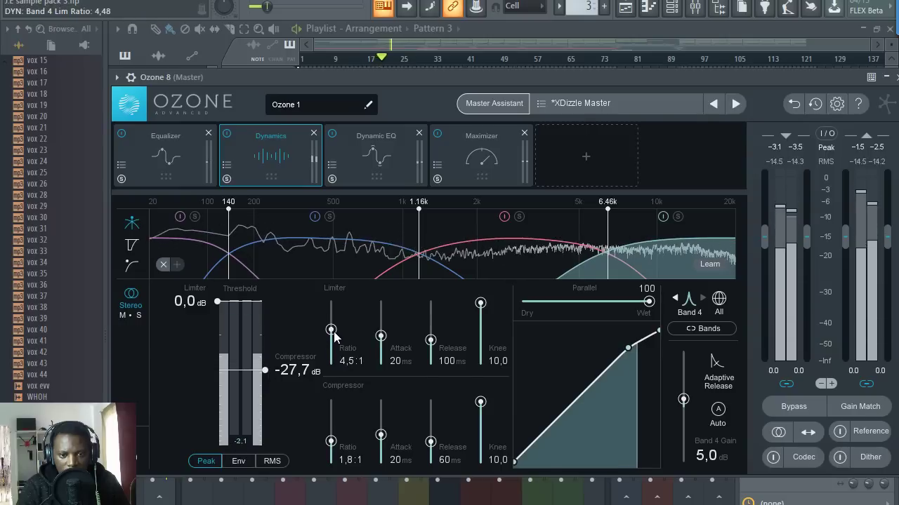
pyautogui.moveTo(331, 441); pyautogui.dragTo(430, 447)
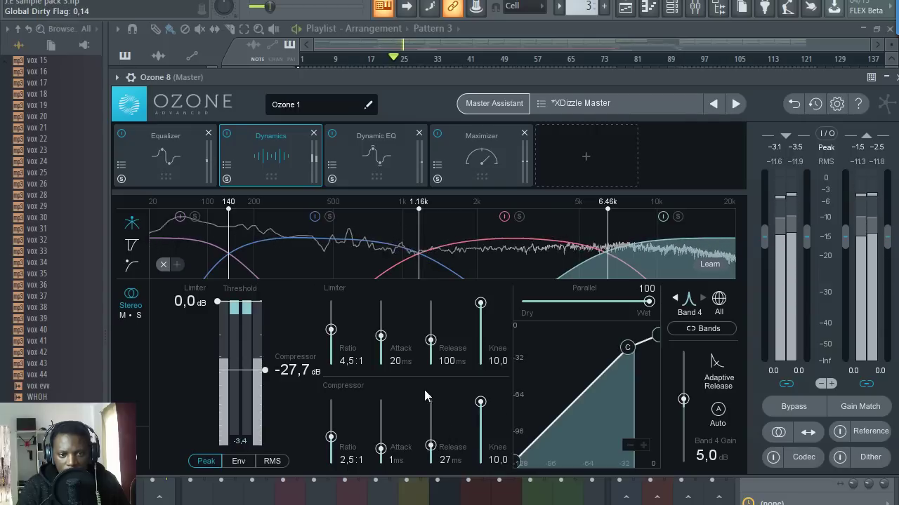
# Set the Dynamics compressor threshold to -30.1 dB on band 4 and -29.1 dB on band 2.
pyautogui.moveTo(266, 373); pyautogui.dragTo(266, 378)
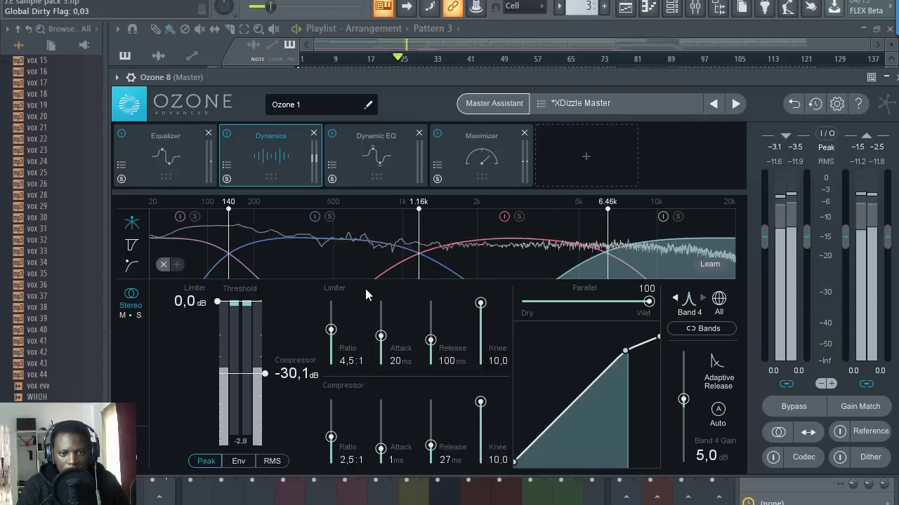
pyautogui.click(324, 274)
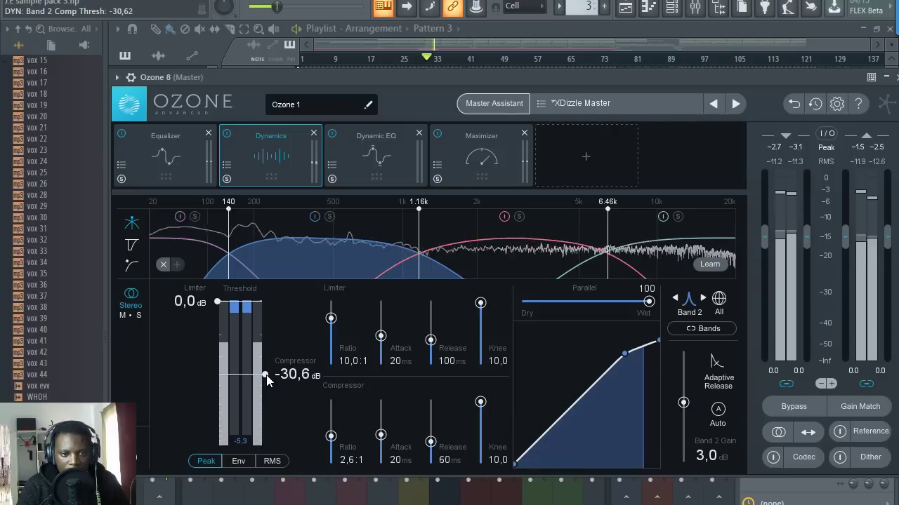
pyautogui.moveTo(268, 410); pyautogui.dragTo(267, 377)
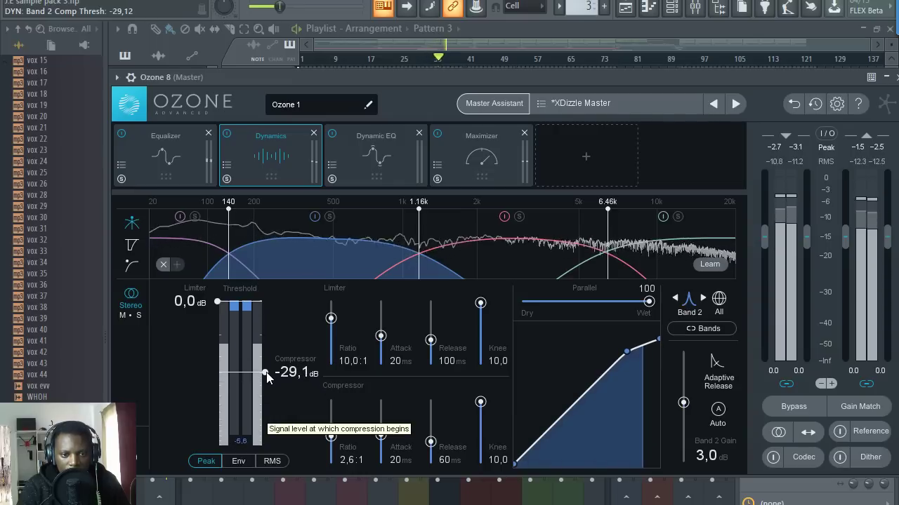
# In the Dynamic EQ, set band 4 to -2.5 dB at 1.68 kHz and ease band 3's cut near 766 Hz, playing the song.
pyautogui.click(370, 161)
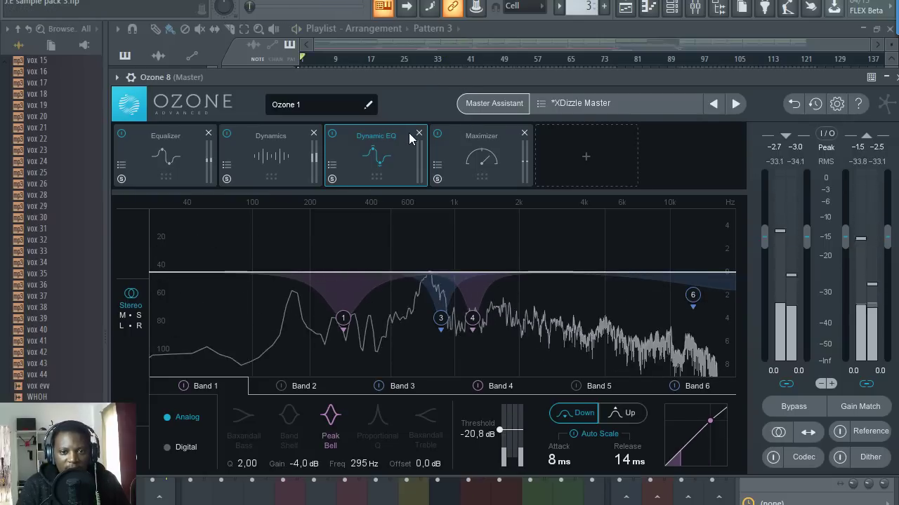
pyautogui.moveTo(472, 318); pyautogui.dragTo(508, 316)
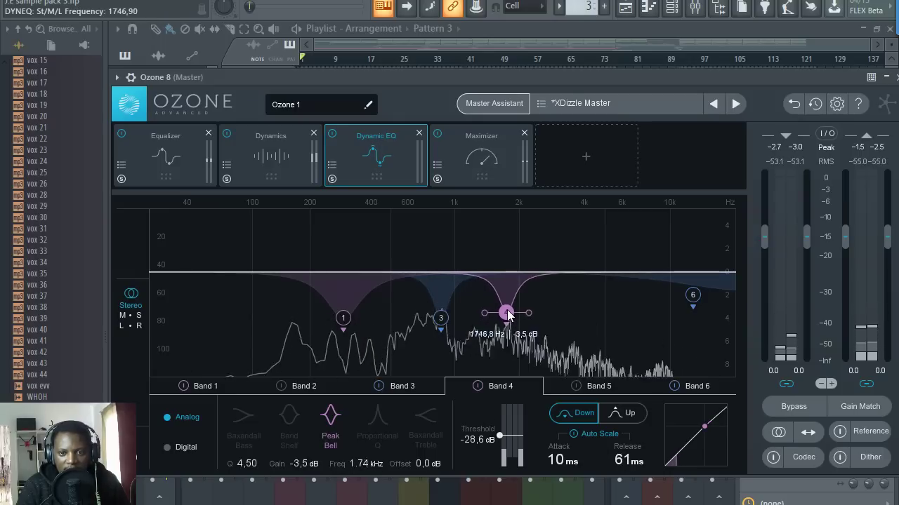
pyautogui.moveTo(440, 317)
pyautogui.mouseDown()
pyautogui.moveTo(428, 309)
pyautogui.moveTo(433, 316)
pyautogui.mouseUp()
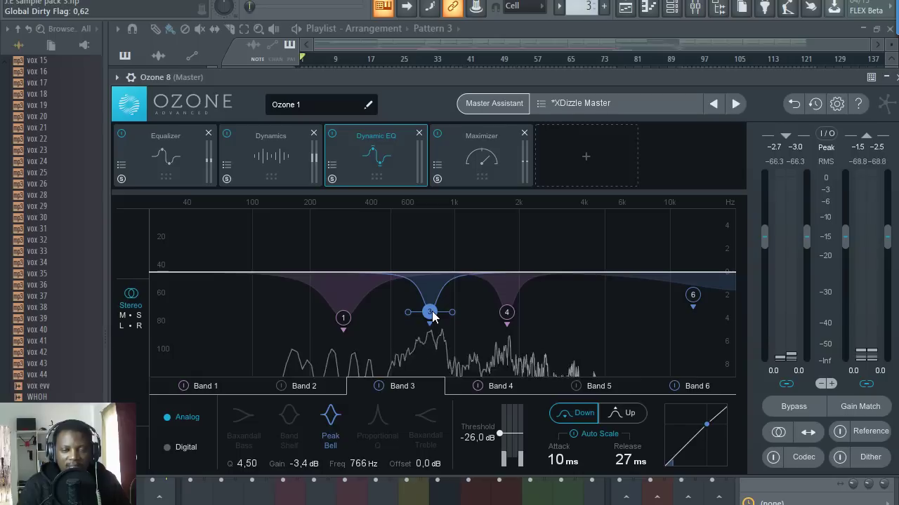
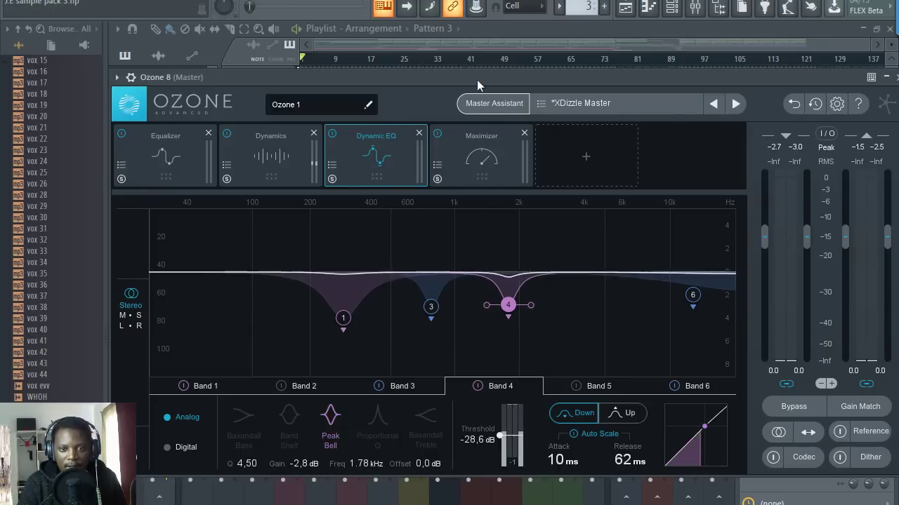
pyautogui.press('space')
pyautogui.click(430, 306)
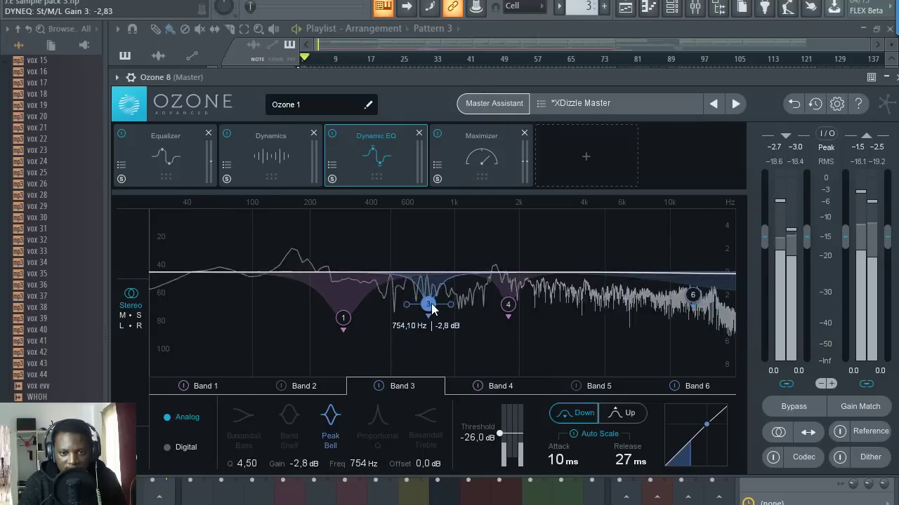
pyautogui.click(502, 304)
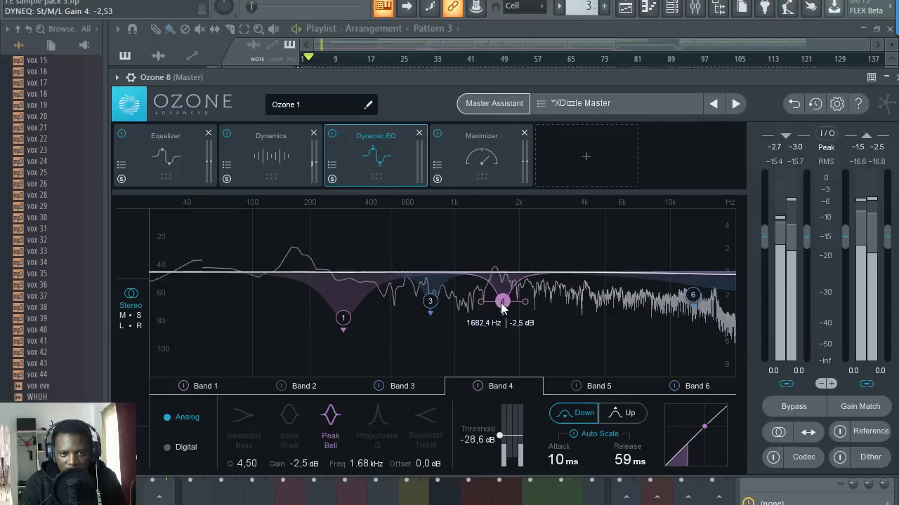
# Set Dynamic EQ band 1 to -1.6 dB at 214 Hz and band 6 to -0.4 dB at 12.7 kHz.
pyautogui.moveTo(342, 318); pyautogui.dragTo(316, 290)
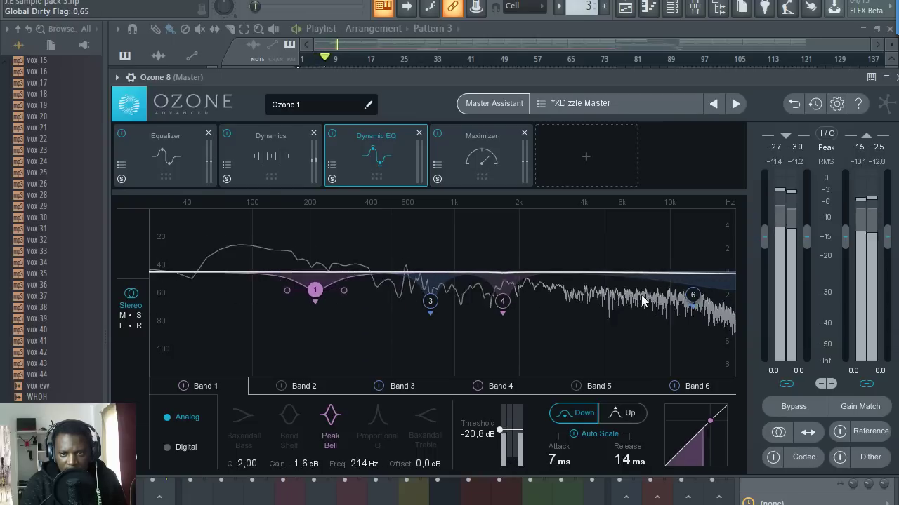
pyautogui.moveTo(692, 294); pyautogui.dragTo(694, 278)
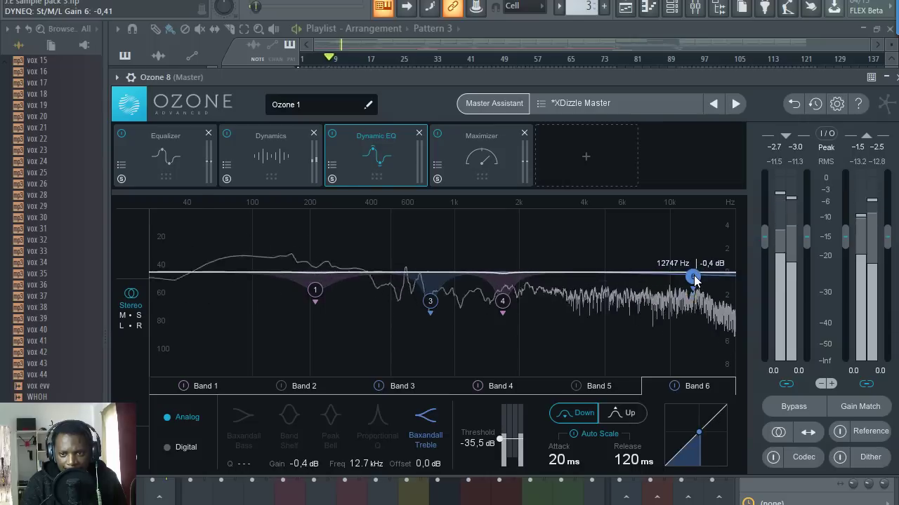
# In the Maximizer, set the ceiling to -0.2 dB and the threshold to -5.8 dB, and stop playback.
pyautogui.click(470, 137)
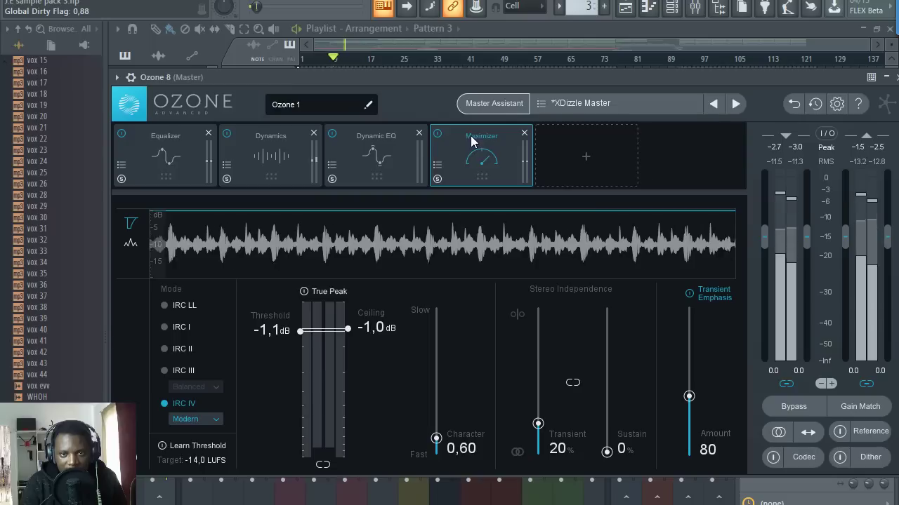
pyautogui.moveTo(351, 330); pyautogui.dragTo(350, 308)
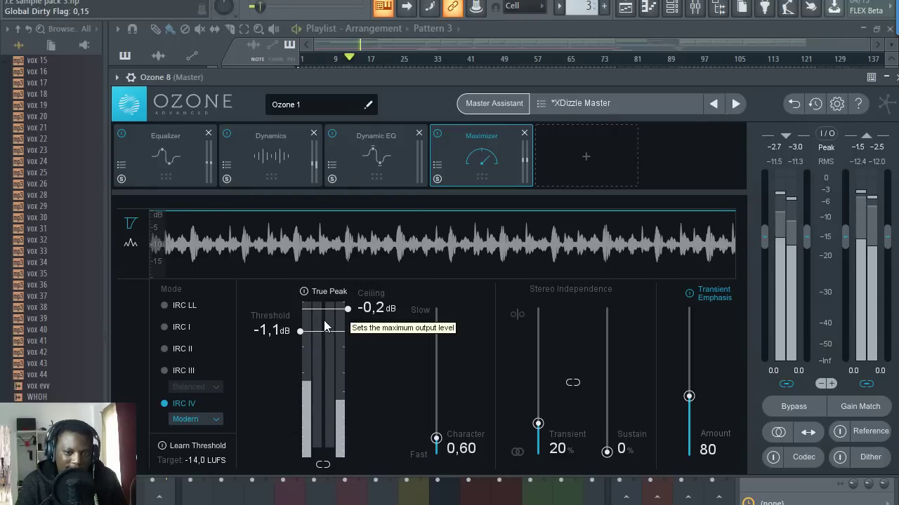
pyautogui.moveTo(301, 331); pyautogui.dragTo(303, 391)
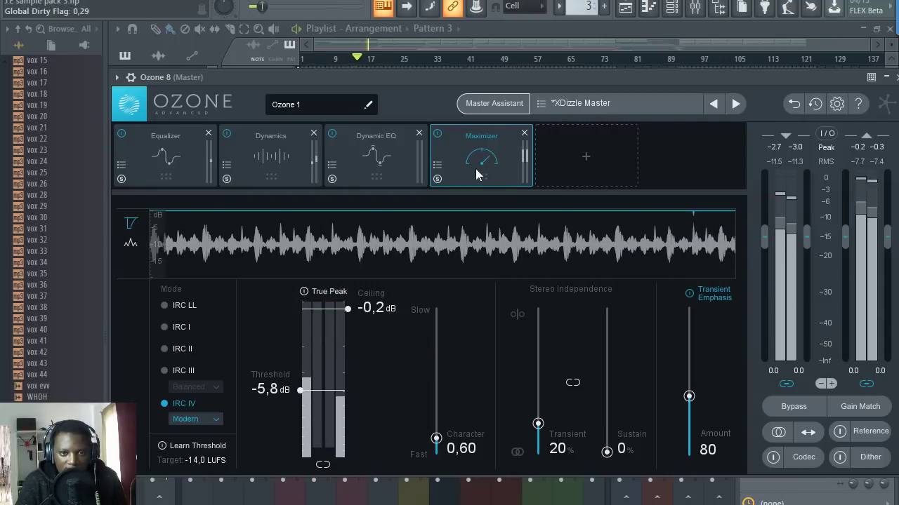
pyautogui.press('space')
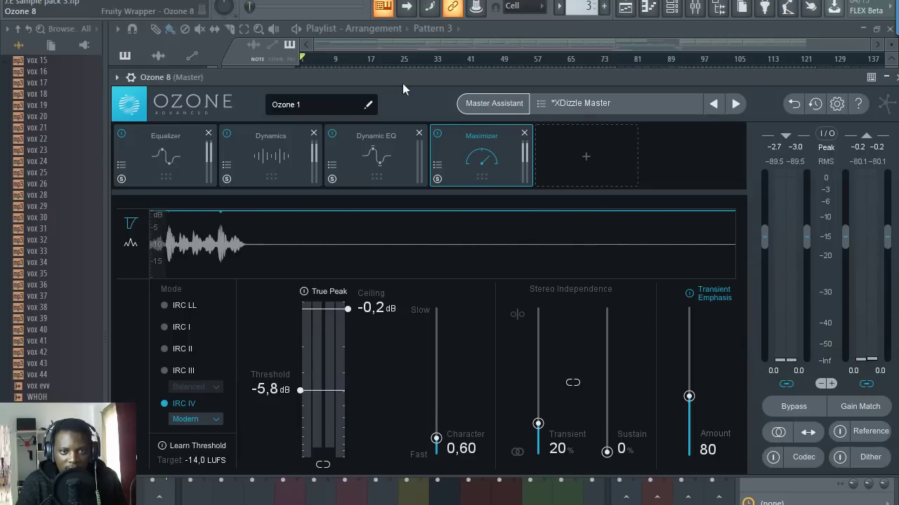
# Replay the song, set the Maximizer threshold to -7.3 dB, and compare the master with Ozone bypassed and active.
pyautogui.moveTo(404, 79); pyautogui.dragTo(419, 79)
pyautogui.press('space')
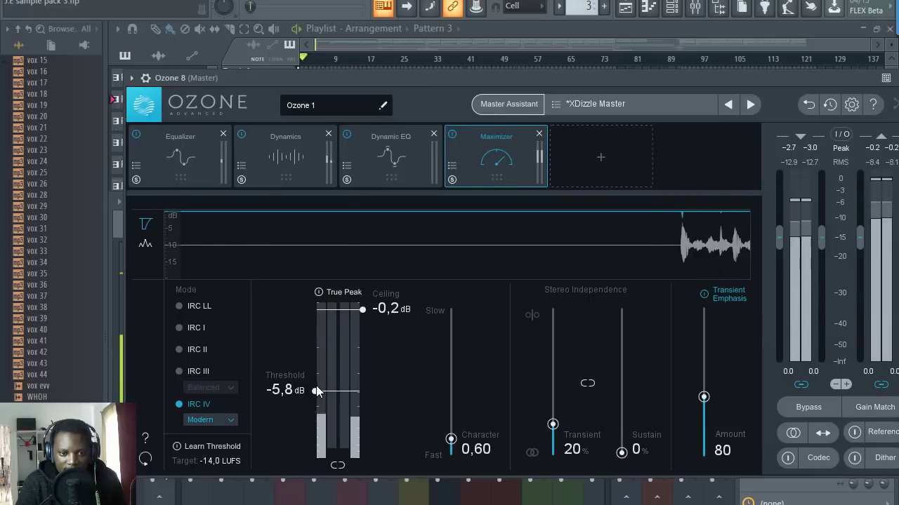
pyautogui.moveTo(318, 404); pyautogui.dragTo(318, 406)
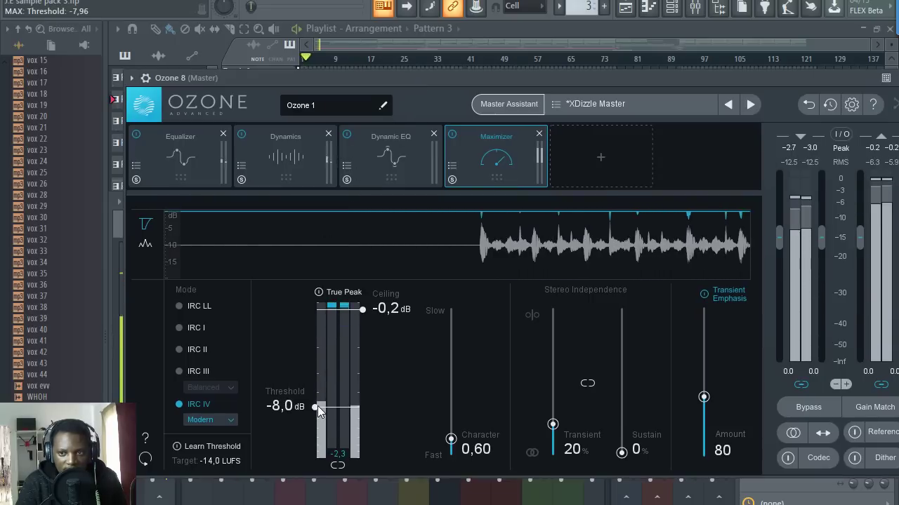
pyautogui.moveTo(686, 73); pyautogui.dragTo(660, 68)
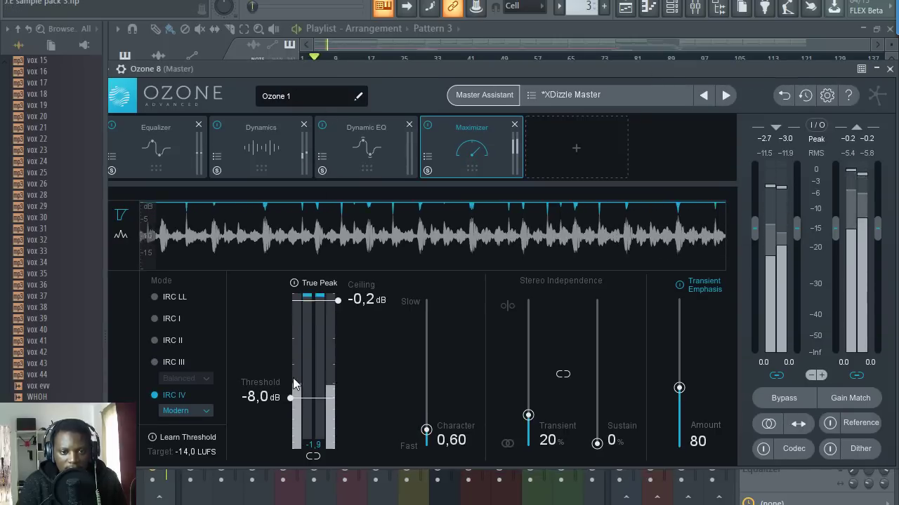
pyautogui.moveTo(291, 401); pyautogui.dragTo(290, 397)
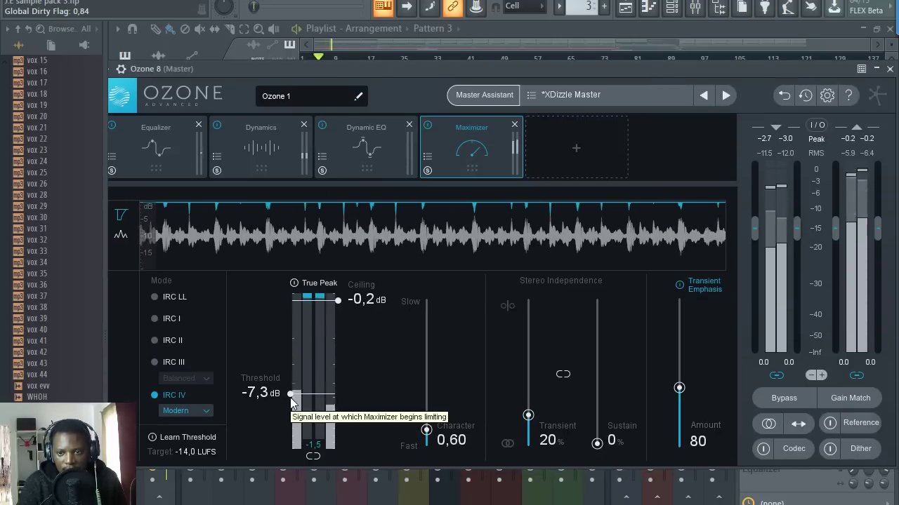
pyautogui.click(781, 399)
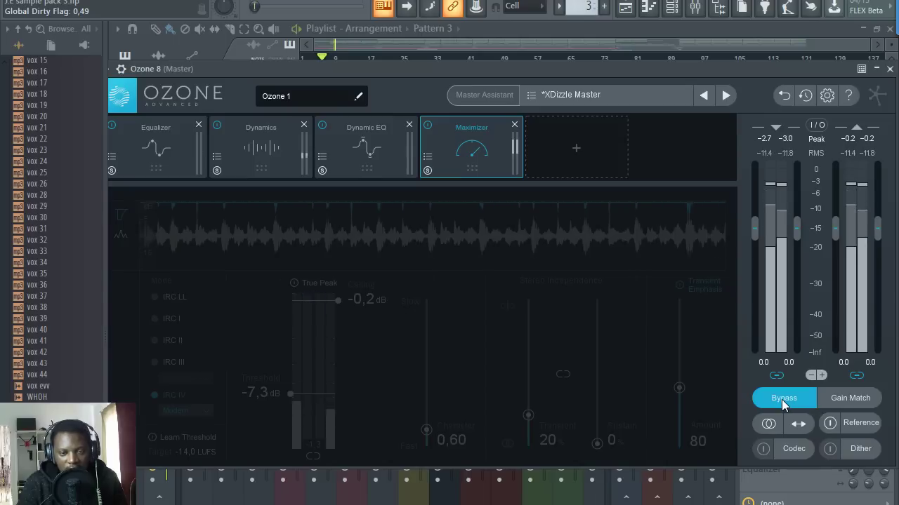
pyautogui.click(781, 400)
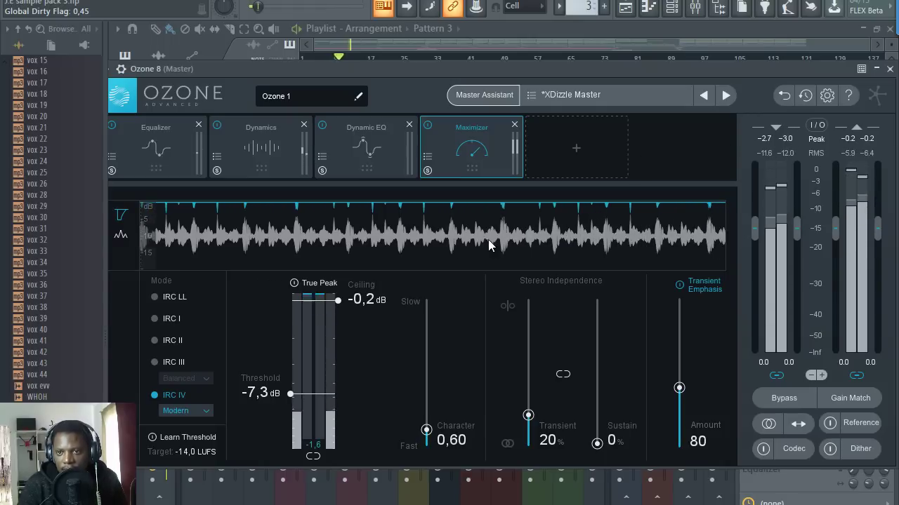
# Play the song from about bar 46 and lower the J.E vocal Yeye mixer channel to -8.3 dB.
pyautogui.click(633, 26)
pyautogui.click(490, 60)
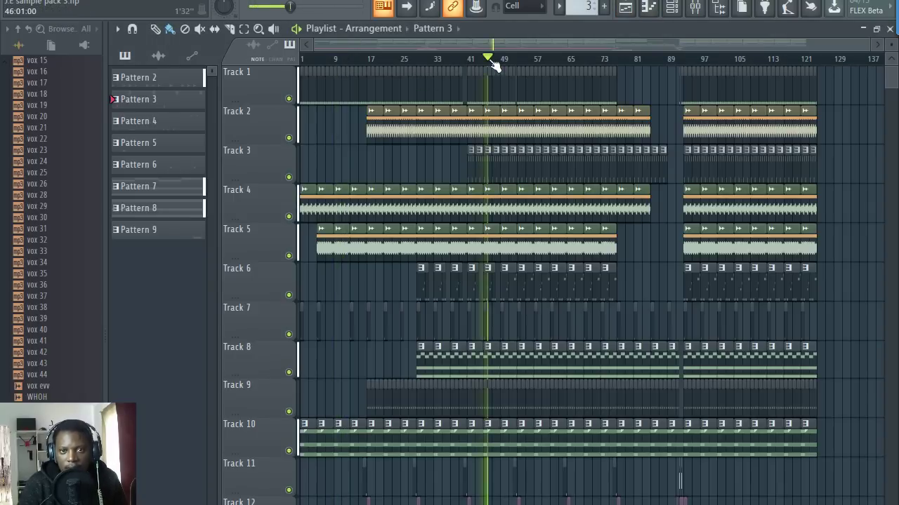
pyautogui.click(697, 9)
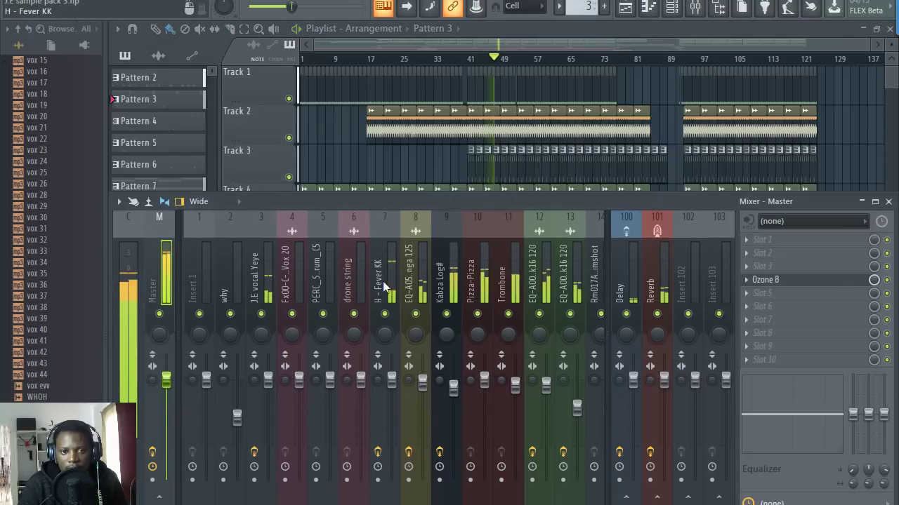
pyautogui.hscroll(12, 445, 277)
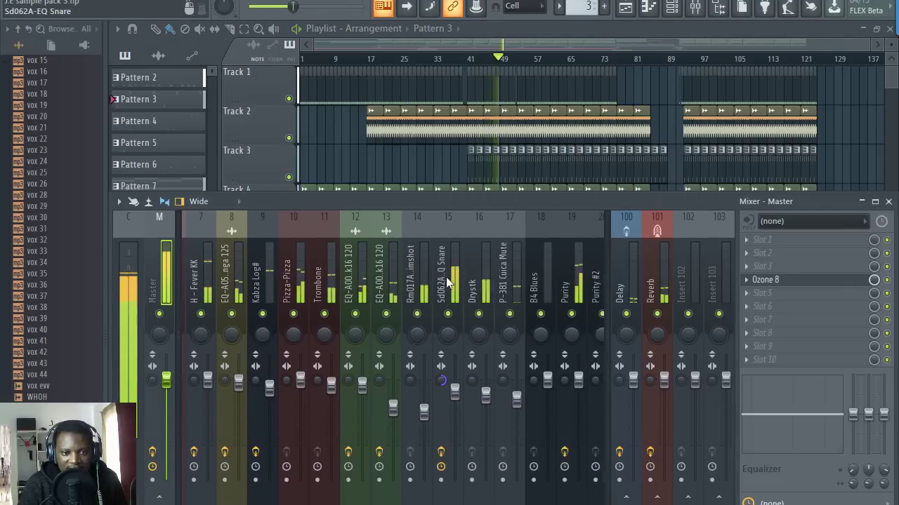
pyautogui.hscroll(-11, 471, 272)
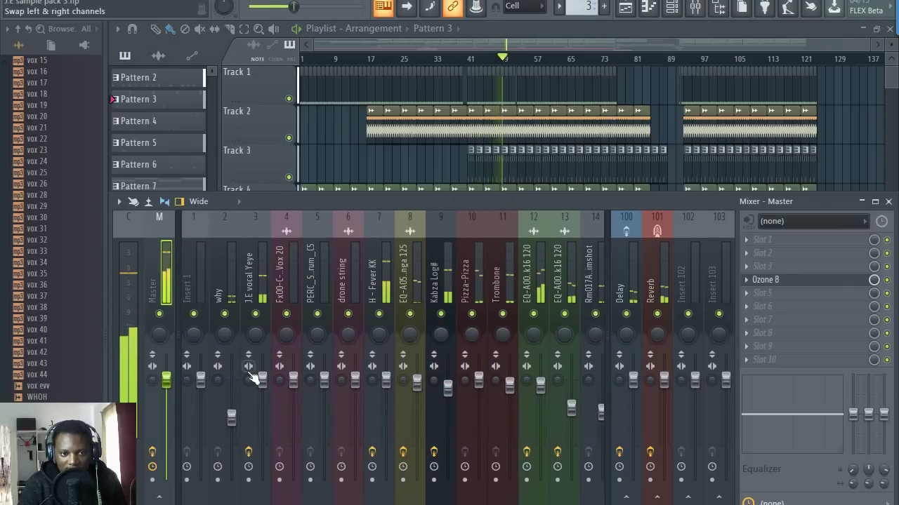
pyautogui.click(265, 396)
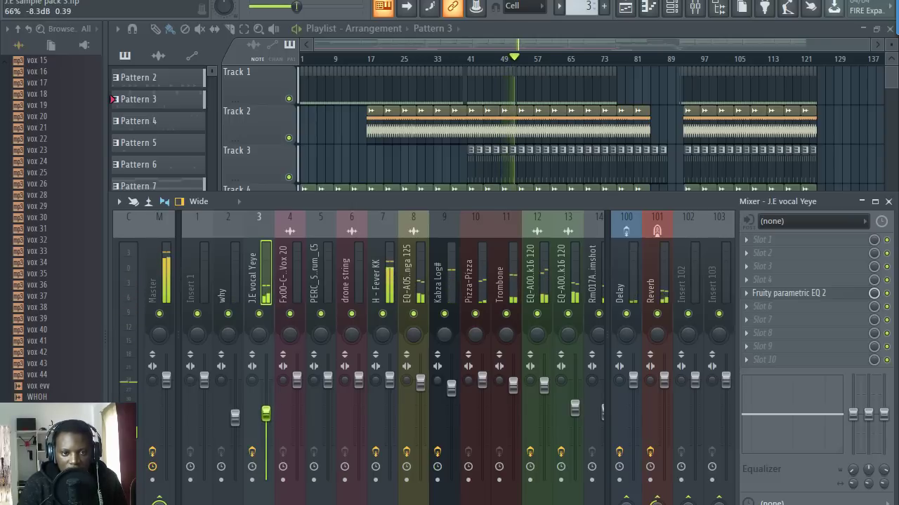
# Load Youlean Loudness Meter into effect slot 5 of the Master track.
pyautogui.hscroll(3, 266, 274)
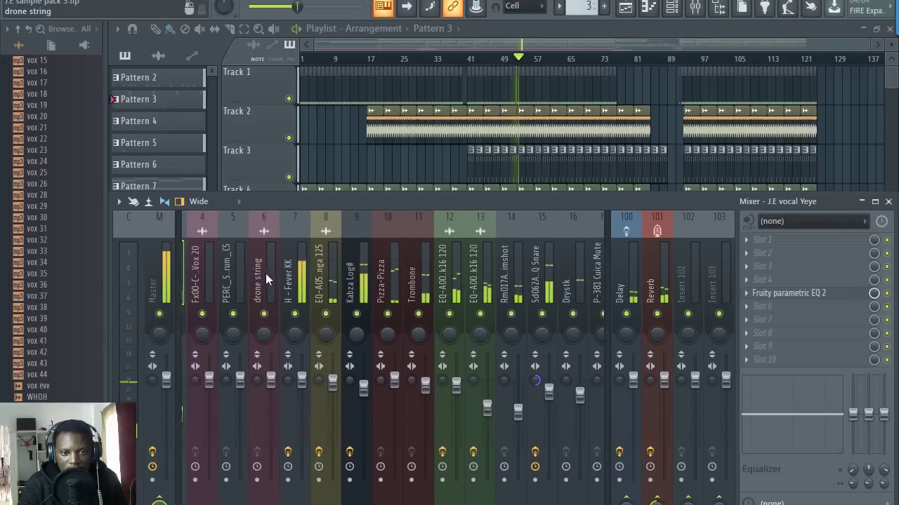
pyautogui.hscroll(-2, 266, 275)
pyautogui.hscroll(2, 266, 273)
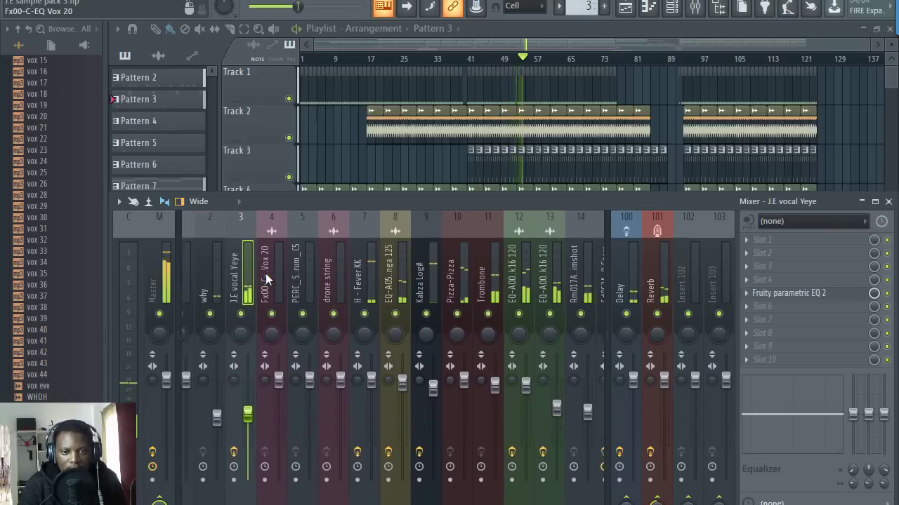
pyautogui.hscroll(-3, 266, 273)
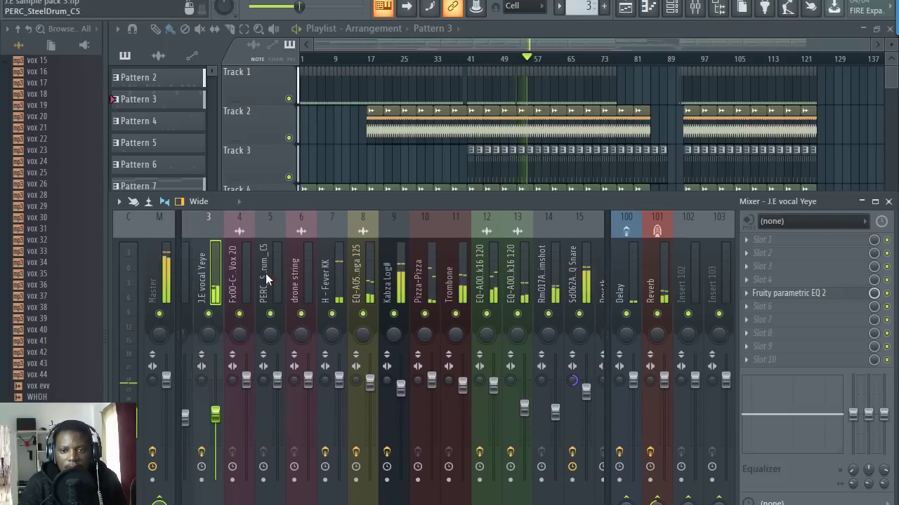
pyautogui.click(166, 276)
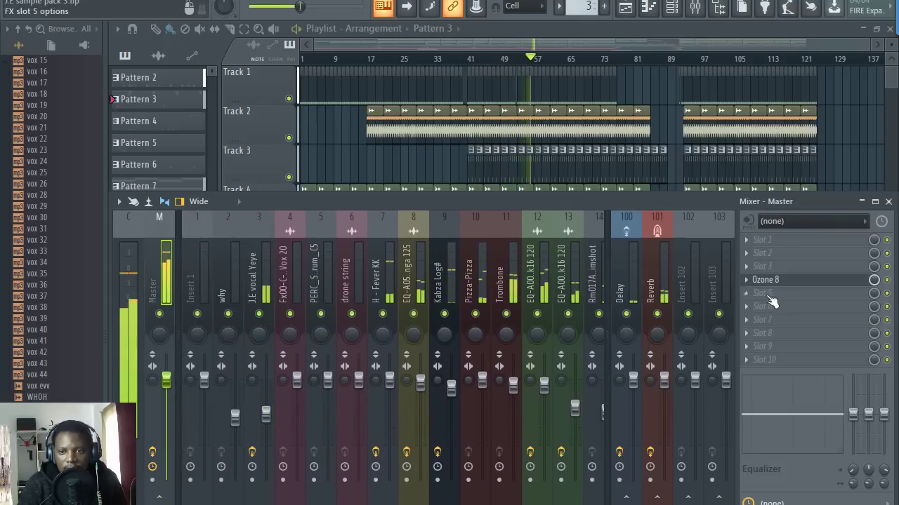
pyautogui.click(770, 301)
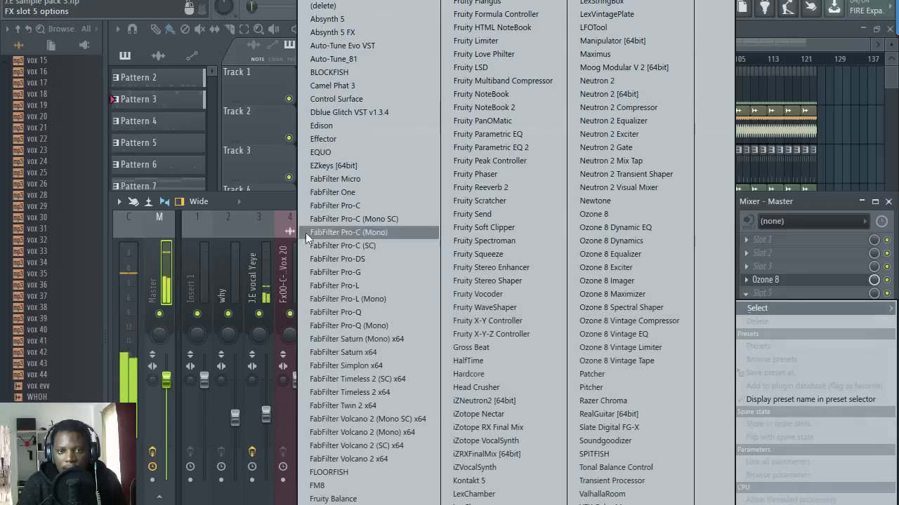
pyautogui.click(617, 503)
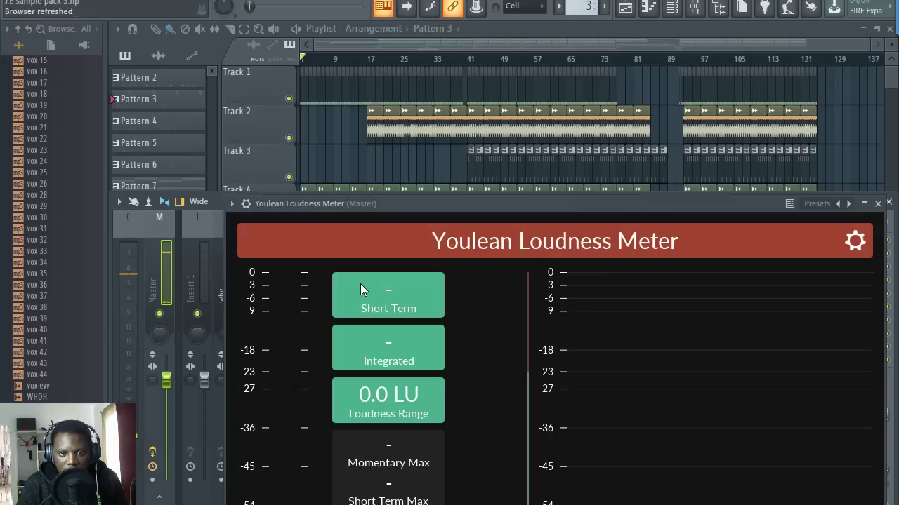
# Play the song from about bar 33 and from about bar 48, and check the Master track's loudness in Youlean Loudness Meter.
pyautogui.moveTo(516, 199); pyautogui.dragTo(485, 130)
pyautogui.press('space')
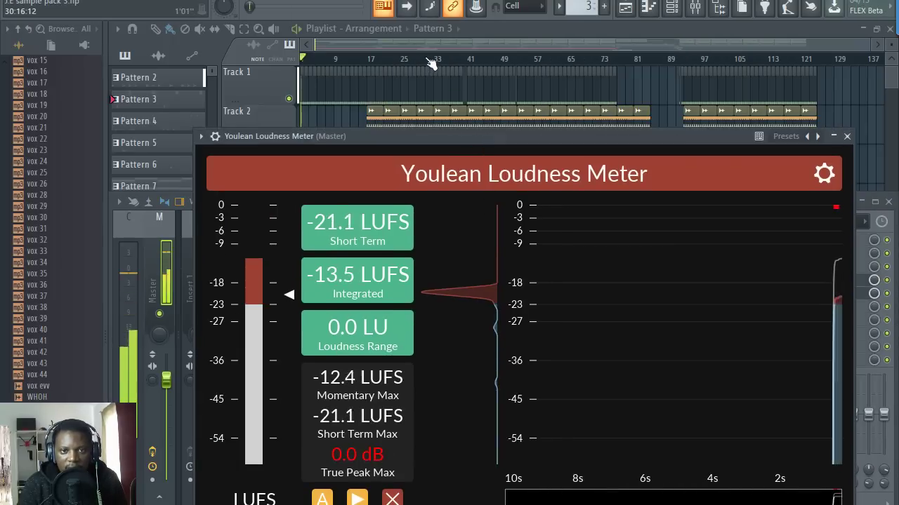
pyautogui.click(430, 60)
pyautogui.click(696, 10)
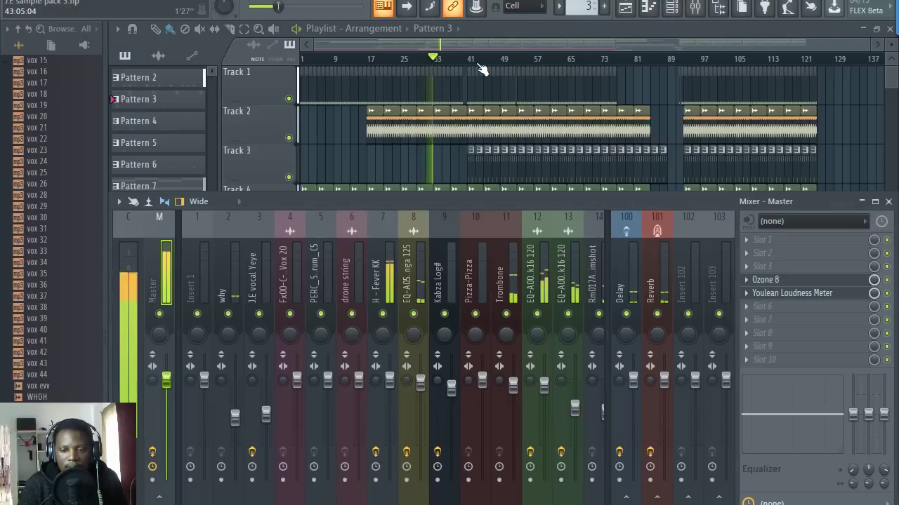
pyautogui.click(504, 59)
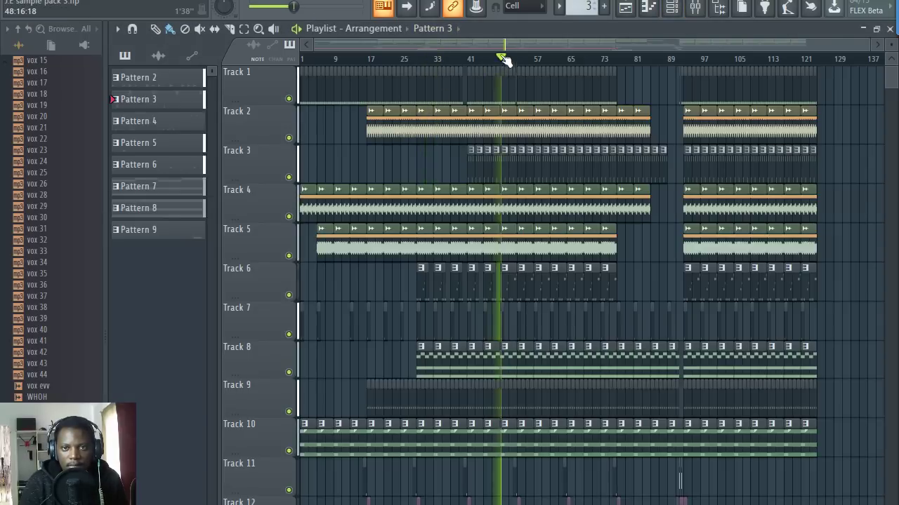
pyautogui.click(697, 10)
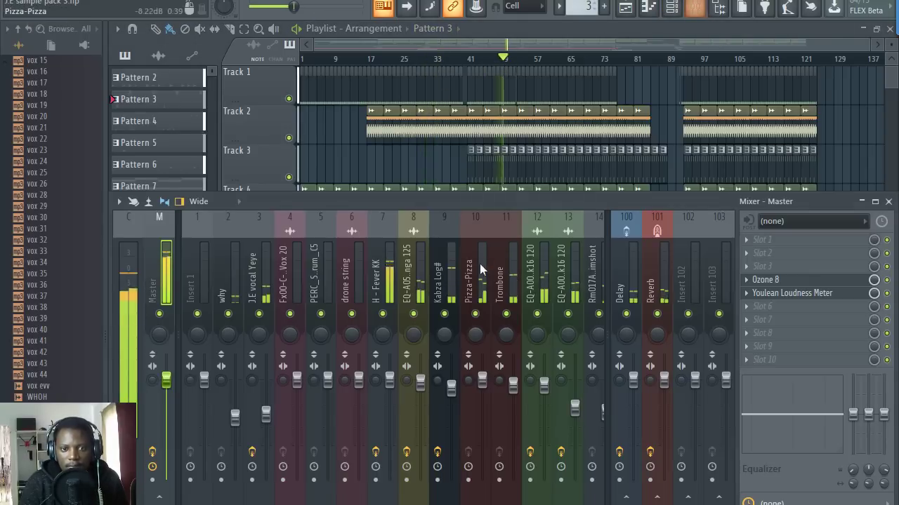
pyautogui.click(793, 295)
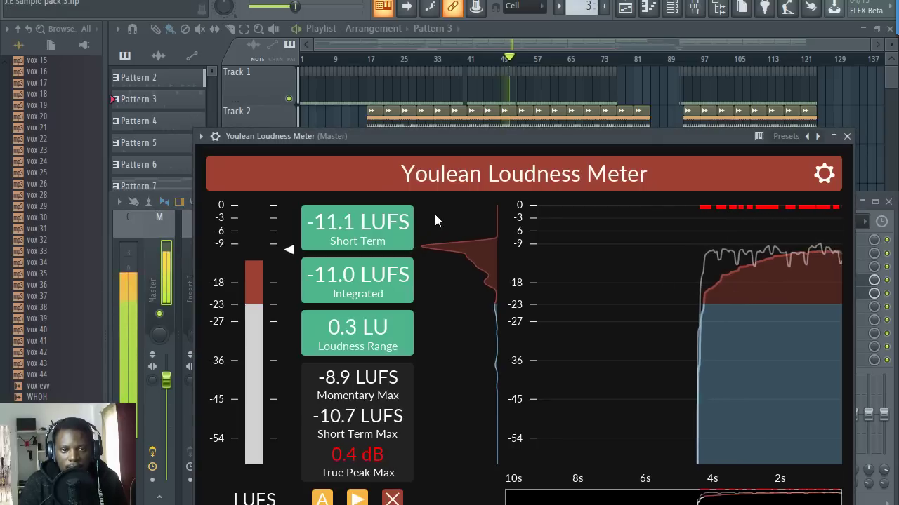
pyautogui.moveTo(463, 135); pyautogui.dragTo(464, 104)
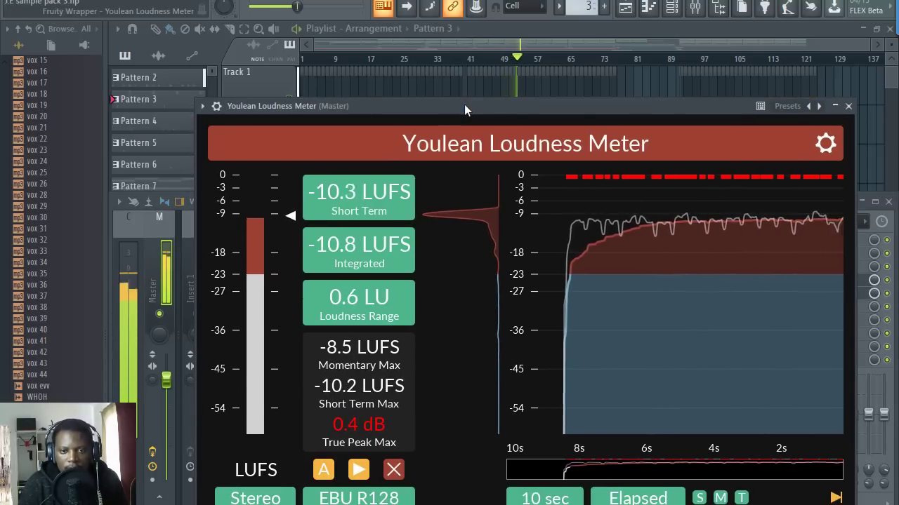
pyautogui.click(848, 106)
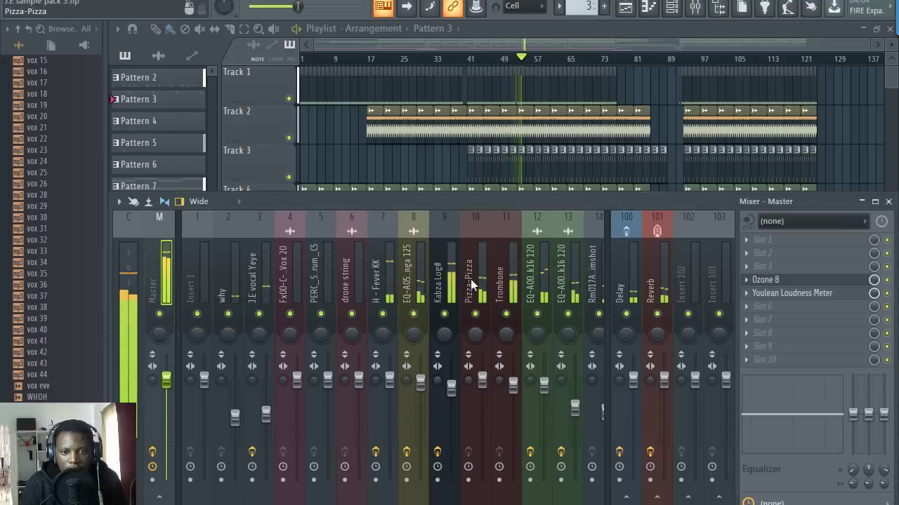
# Review the 30Hz + 18kHz cut EQ on the Kabza Log# mixer channel, lower the channel's fader slightly, and stop playback.
pyautogui.click(450, 281)
pyautogui.click(786, 280)
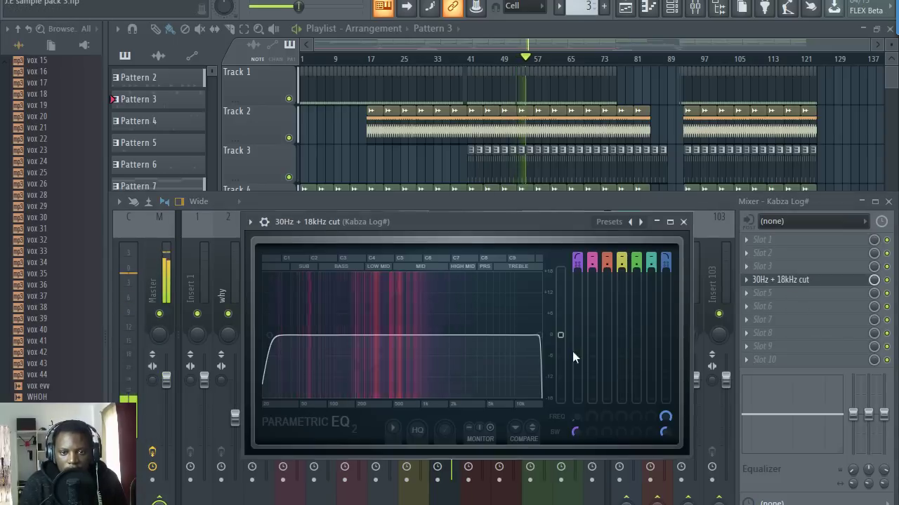
pyautogui.click(683, 222)
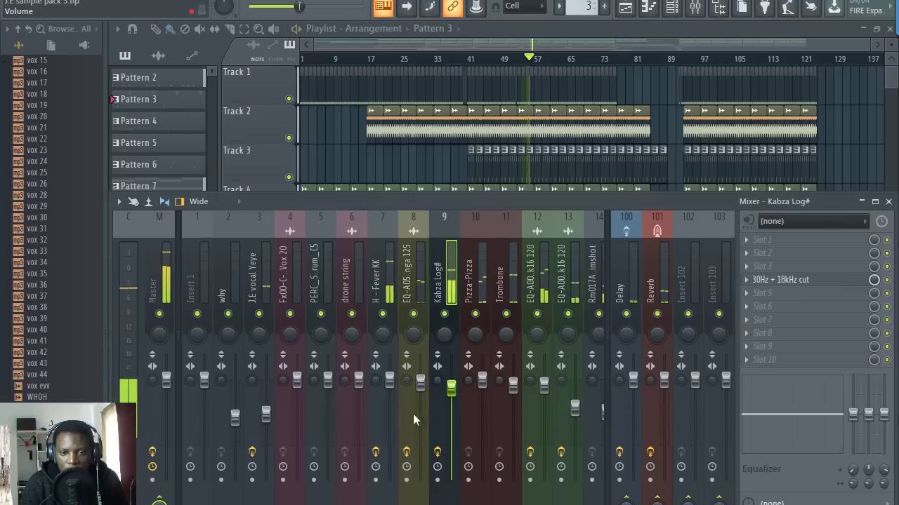
pyautogui.moveTo(450, 390); pyautogui.dragTo(451, 393)
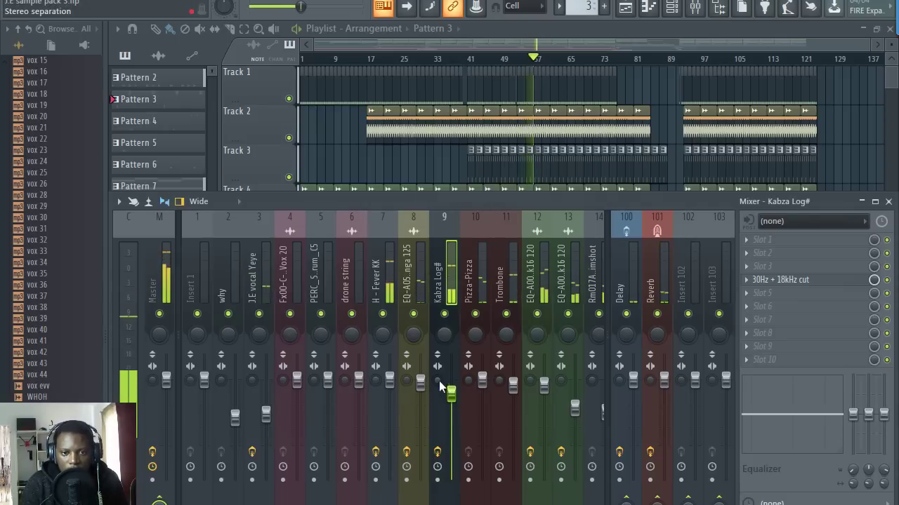
pyautogui.press('space')
# Load Fruity Parametric EQ 2 into effect slot 5 of the Kabza Log# mixer channel and put its window away.
pyautogui.doubleClick(523, 29)
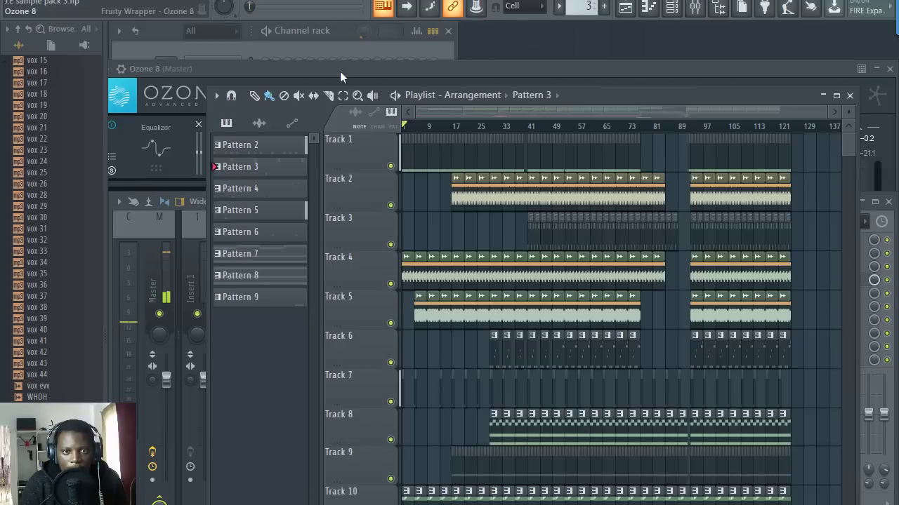
pyautogui.click(695, 13)
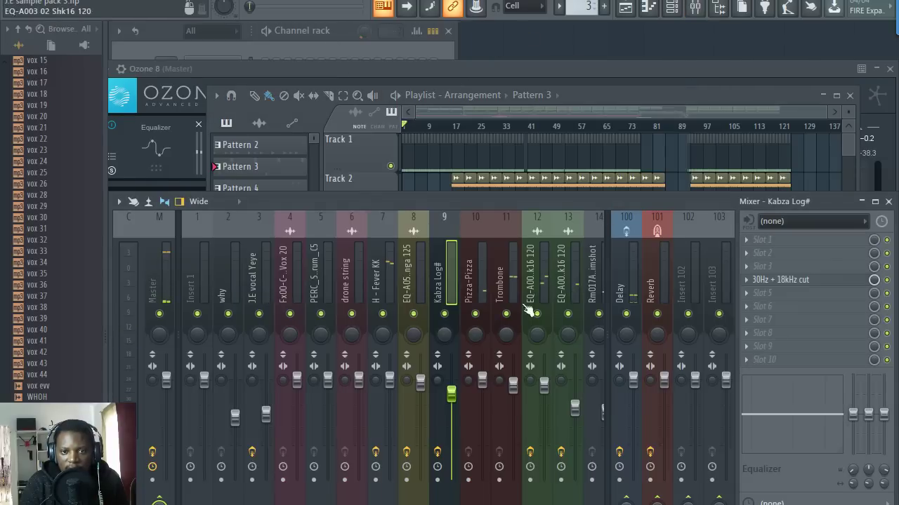
pyautogui.click(780, 294)
pyautogui.moveTo(757, 308)
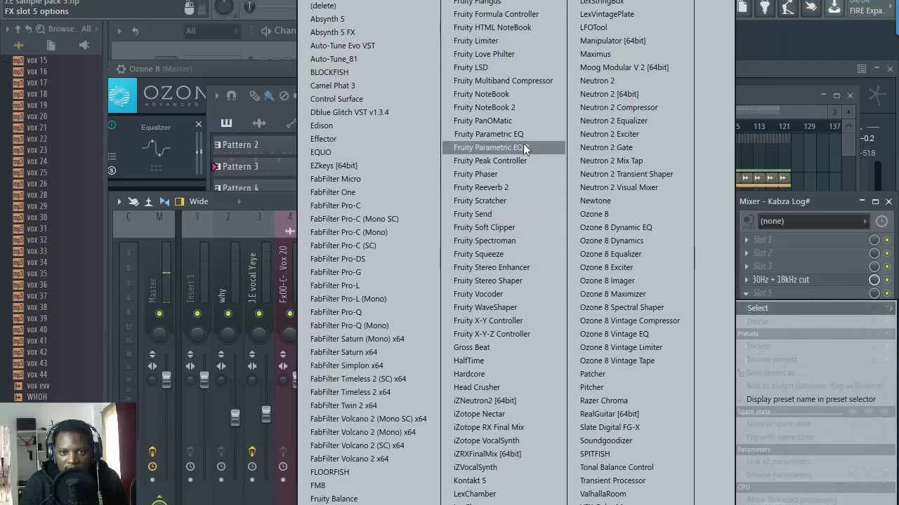
pyautogui.click(520, 147)
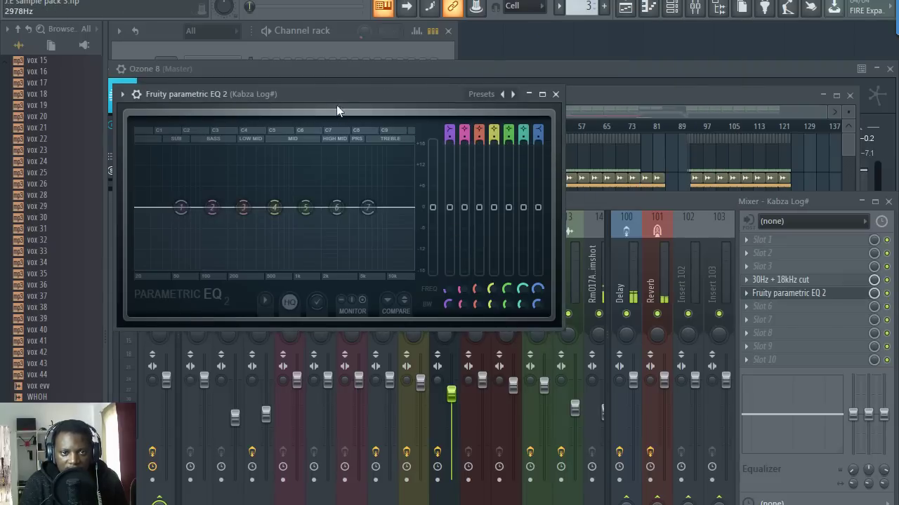
pyautogui.moveTo(337, 104); pyautogui.dragTo(373, 120)
pyautogui.click(555, 84)
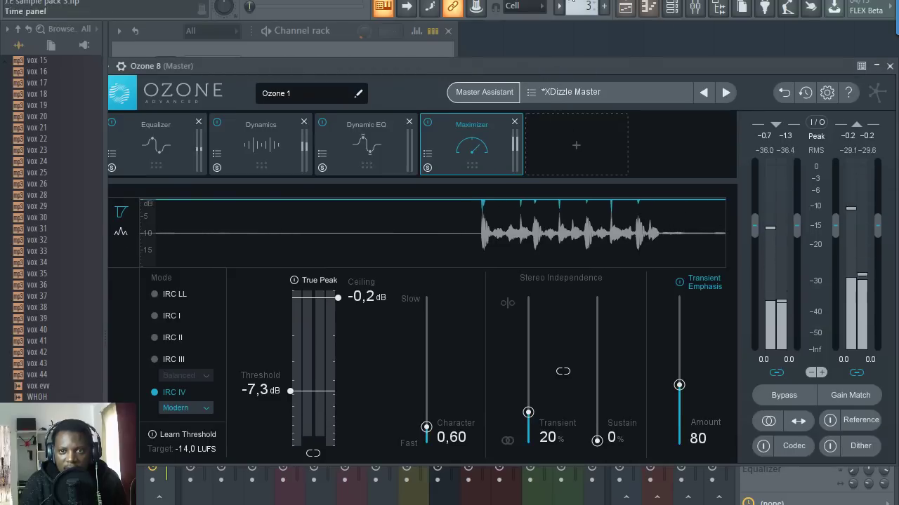
# Play the song from about bar 42 and look over the channel levels across the mixer.
pyautogui.click(625, 7)
pyautogui.press('space')
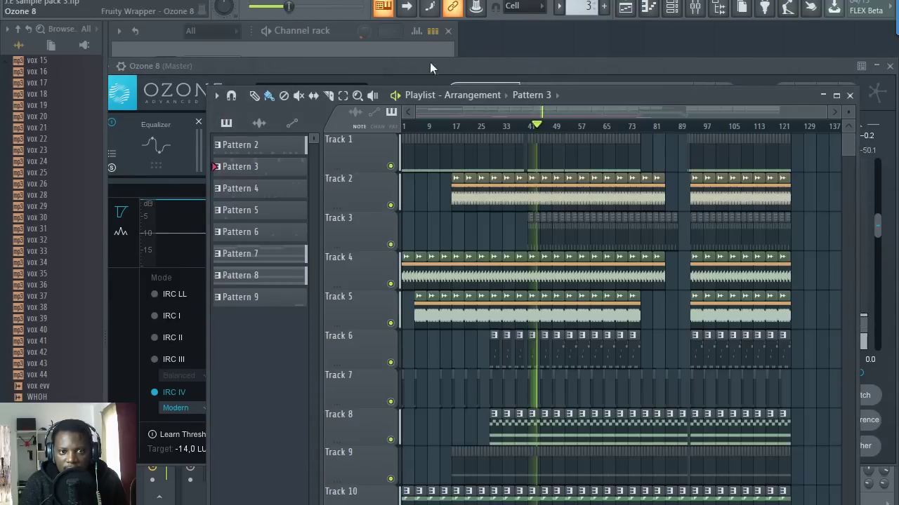
pyautogui.click(698, 8)
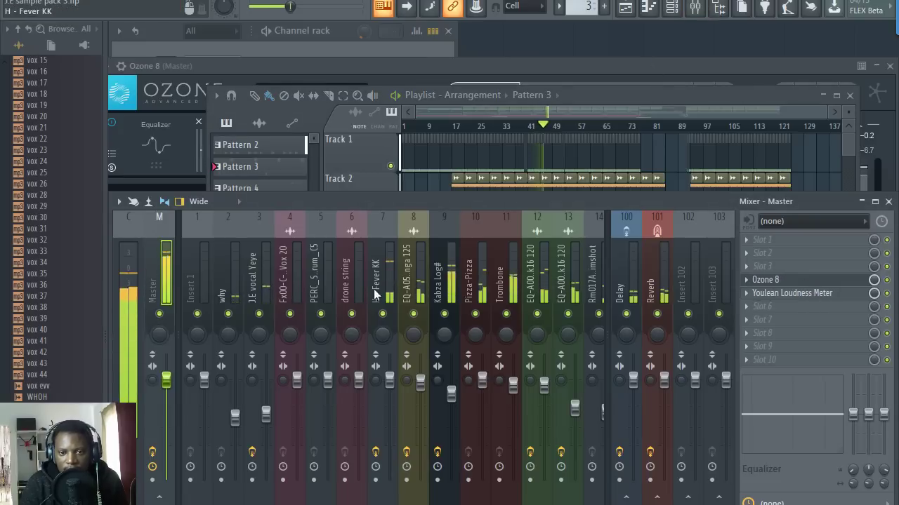
pyautogui.scroll(-6, 569, 278)
pyautogui.scroll(6, 568, 279)
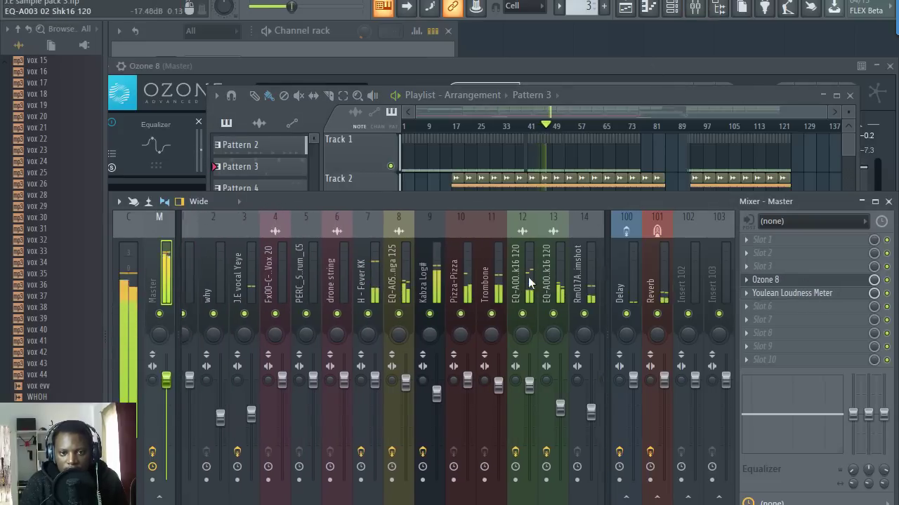
pyautogui.scroll(-6, 374, 277)
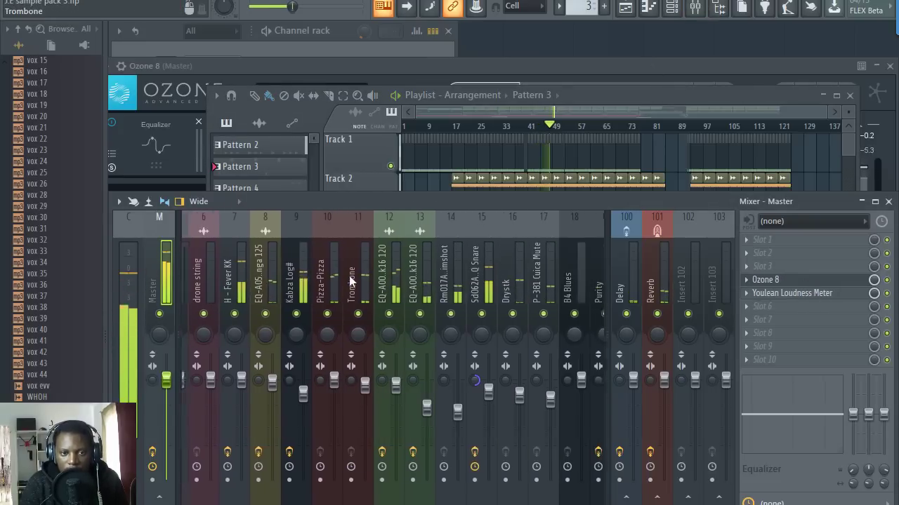
# In the Kabza Log# channel's Fruity Parametric EQ 2, set band 4 to a -7.0 dB cut at 583 Hz.
pyautogui.click(265, 284)
pyautogui.click(802, 293)
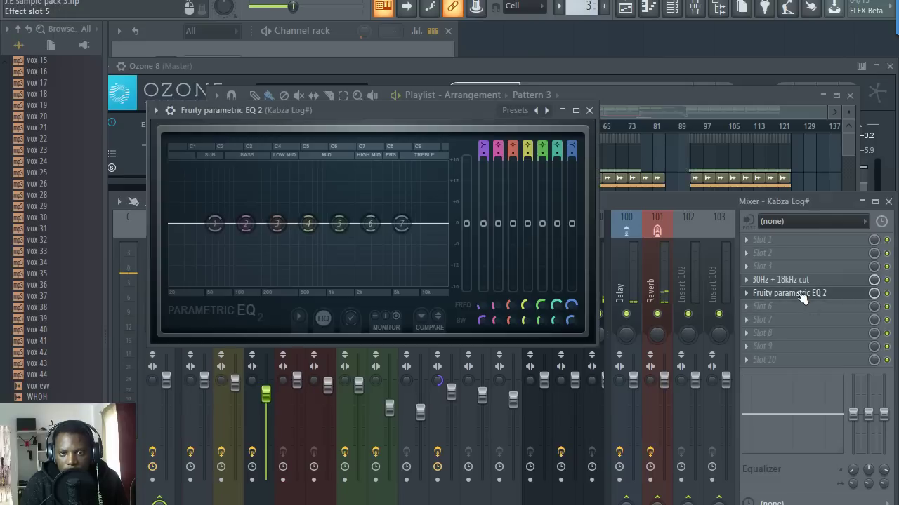
pyautogui.moveTo(401, 223); pyautogui.dragTo(309, 244)
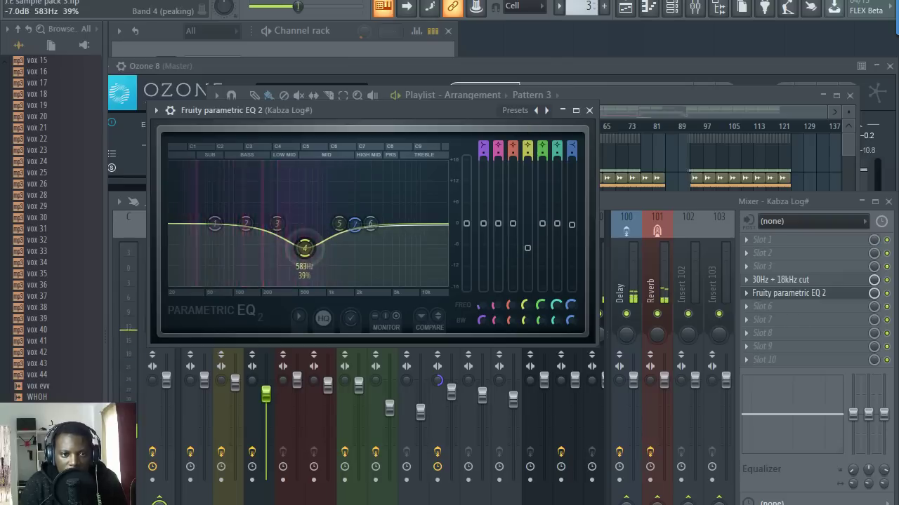
pyautogui.click(589, 111)
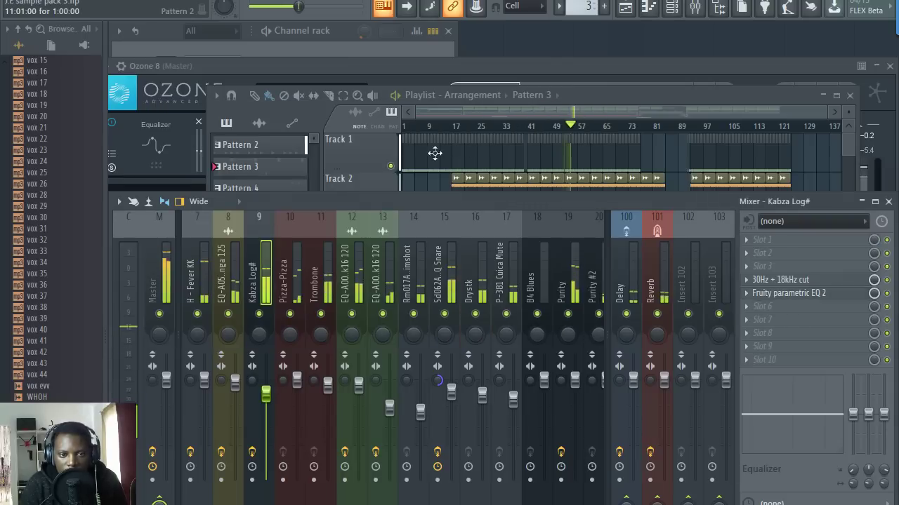
# Check the Master's loudness in Youlean Loudness Meter and set the Ozone 8 Maximizer threshold to -5.0 dB.
pyautogui.click(156, 281)
pyautogui.click(809, 295)
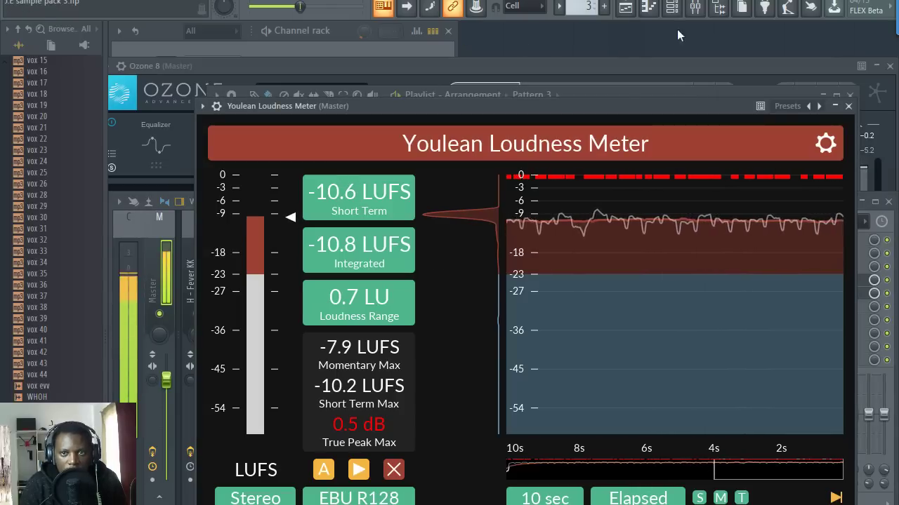
pyautogui.click(695, 7)
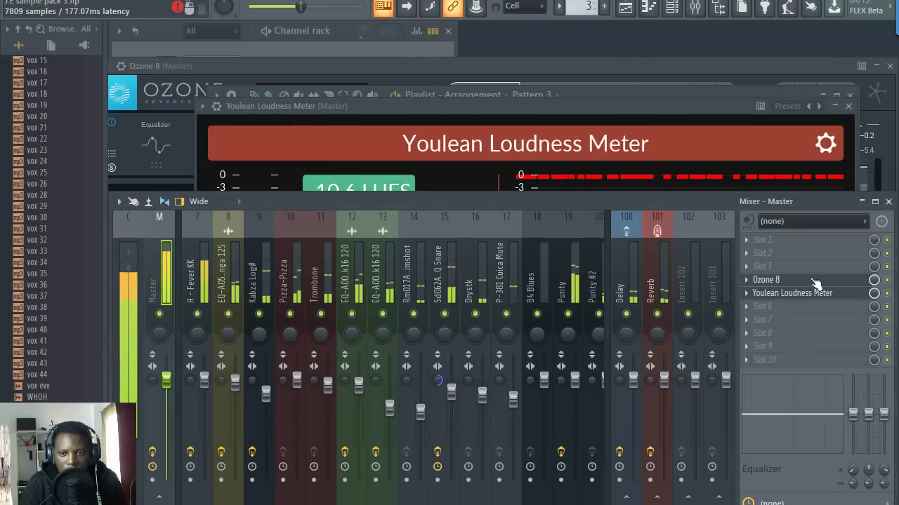
pyautogui.click(786, 280)
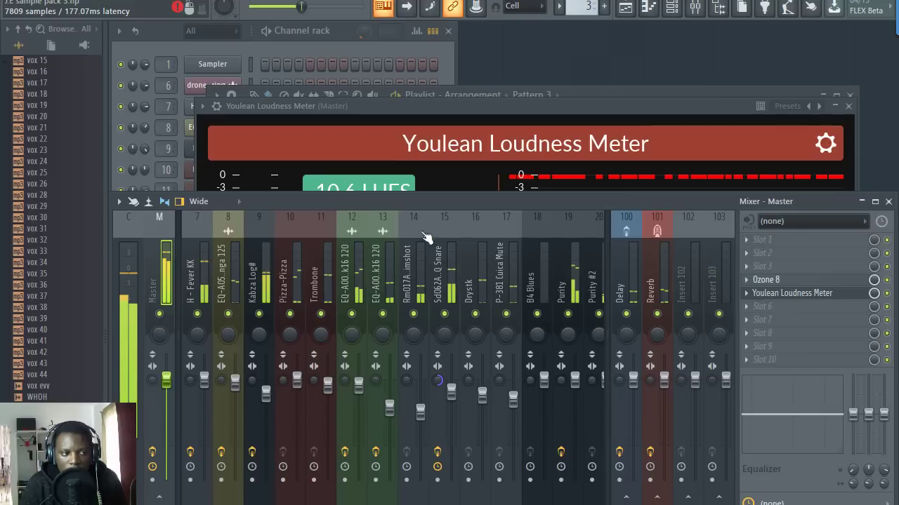
pyautogui.click(775, 281)
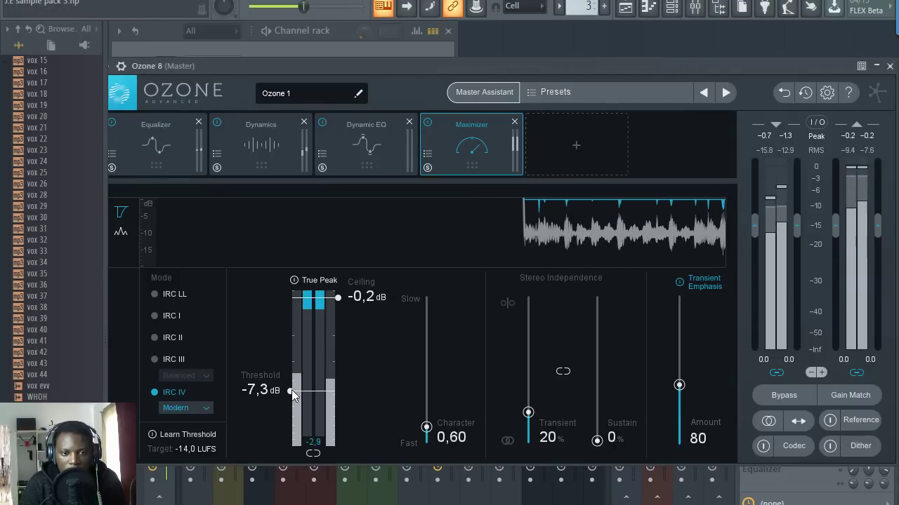
pyautogui.moveTo(290, 389); pyautogui.dragTo(292, 372)
# Check the master's loudness with the new Maximizer threshold, stop playback, and bring the Ozone 8 window back to the front.
pyautogui.click(694, 7)
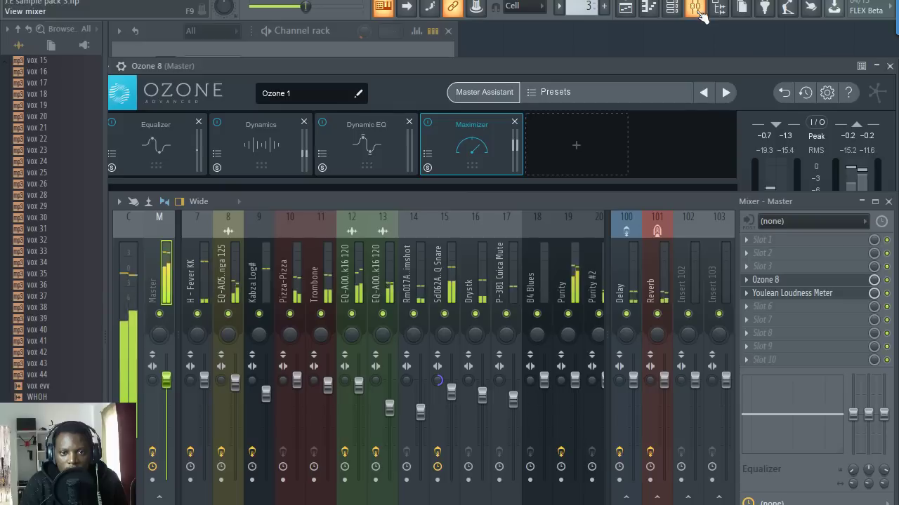
pyautogui.click(825, 295)
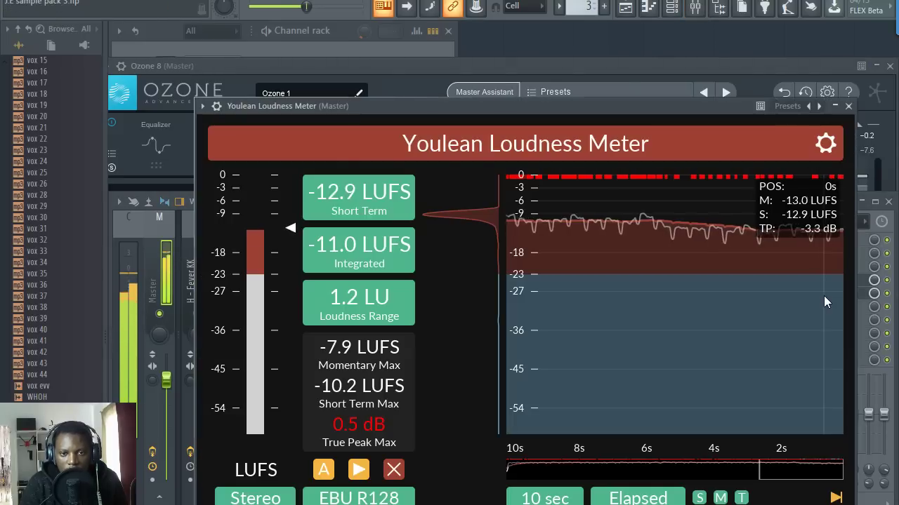
pyautogui.moveTo(467, 111); pyautogui.dragTo(483, 163)
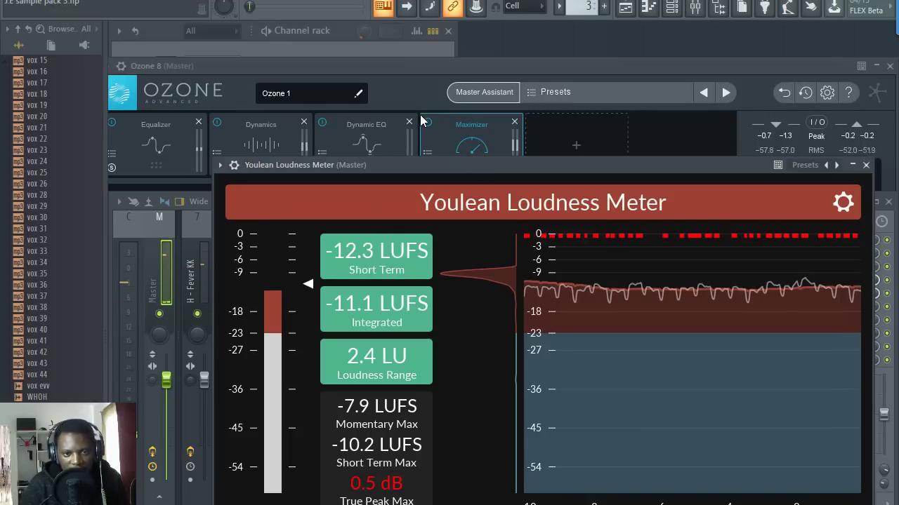
pyautogui.moveTo(399, 69); pyautogui.dragTo(421, 63)
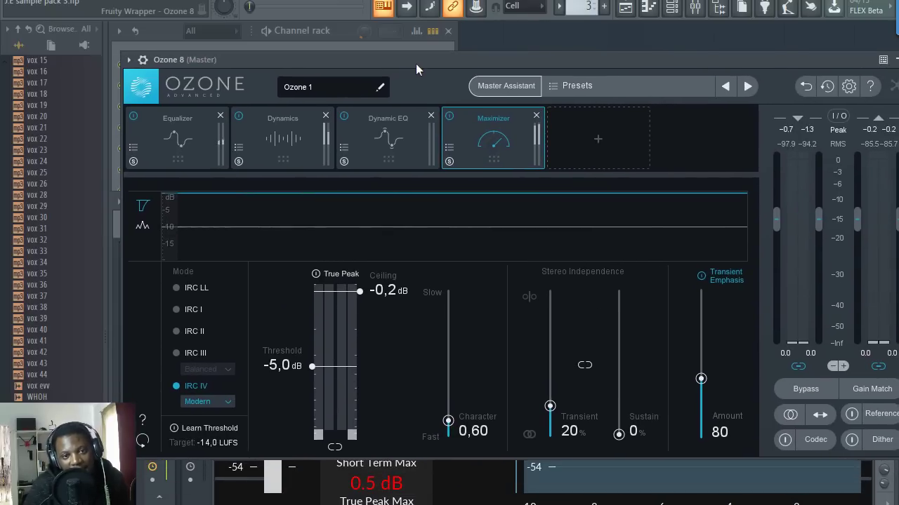